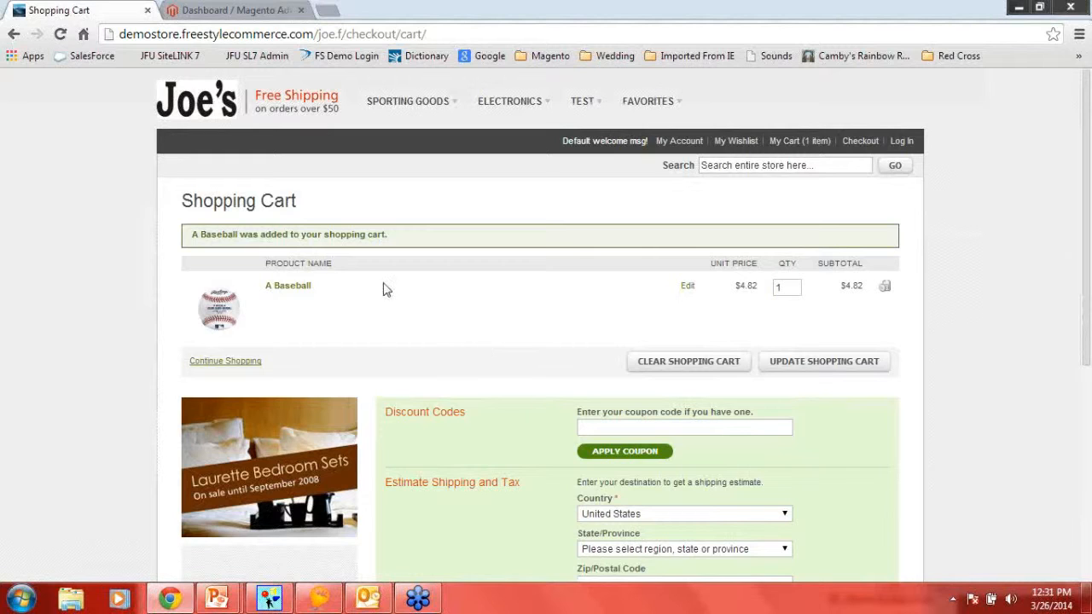
- Add the "A boys toy called Voltron" product from the Electronics category to the shopping cart
{"action": "left_click", "coordinate": [505, 106]}
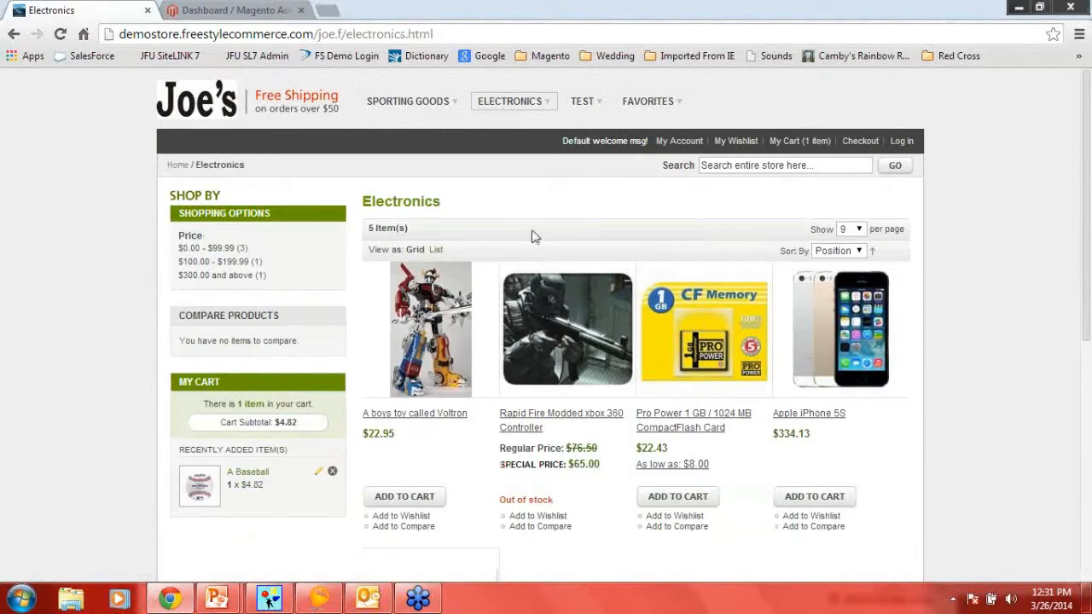
{"action": "scroll", "coordinate": [532, 234], "scroll_direction": "down", "scroll_amount": 2}
{"action": "left_click", "coordinate": [406, 341]}
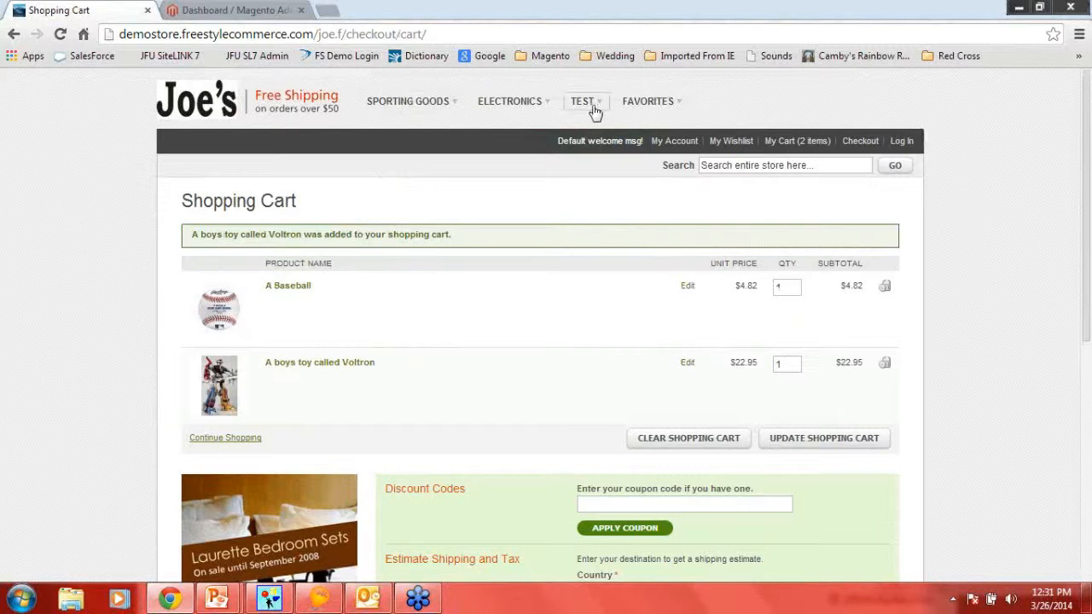
- Add the M.O.M. Working Trial Kit from the Favorites category to the shopping cart
{"action": "left_click", "coordinate": [648, 102]}
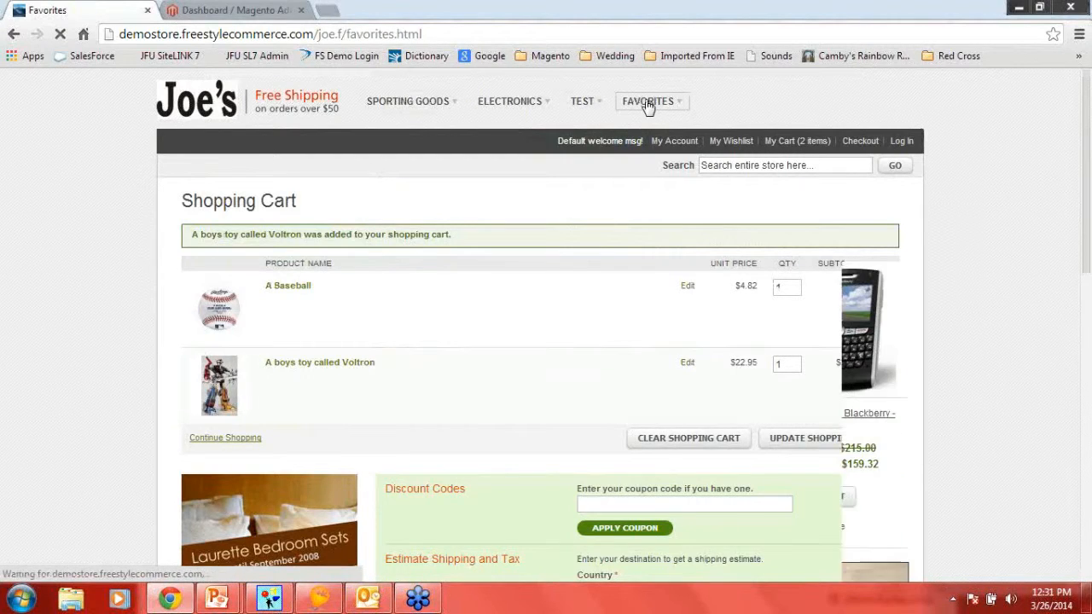
{"action": "scroll", "coordinate": [597, 290], "scroll_direction": "down", "scroll_amount": 1}
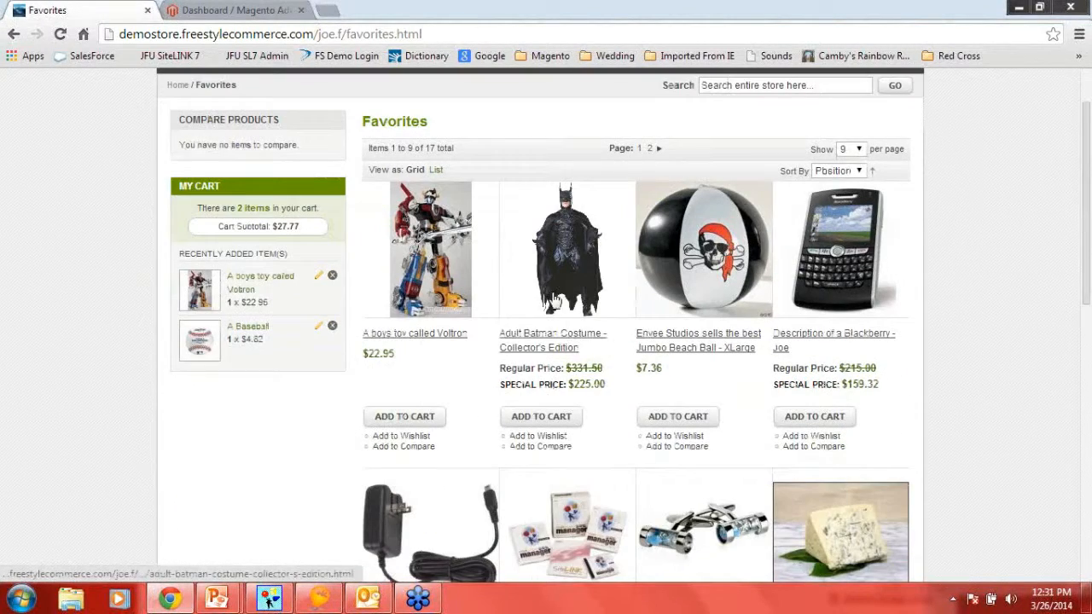
{"action": "scroll", "coordinate": [560, 323], "scroll_direction": "down", "scroll_amount": 1}
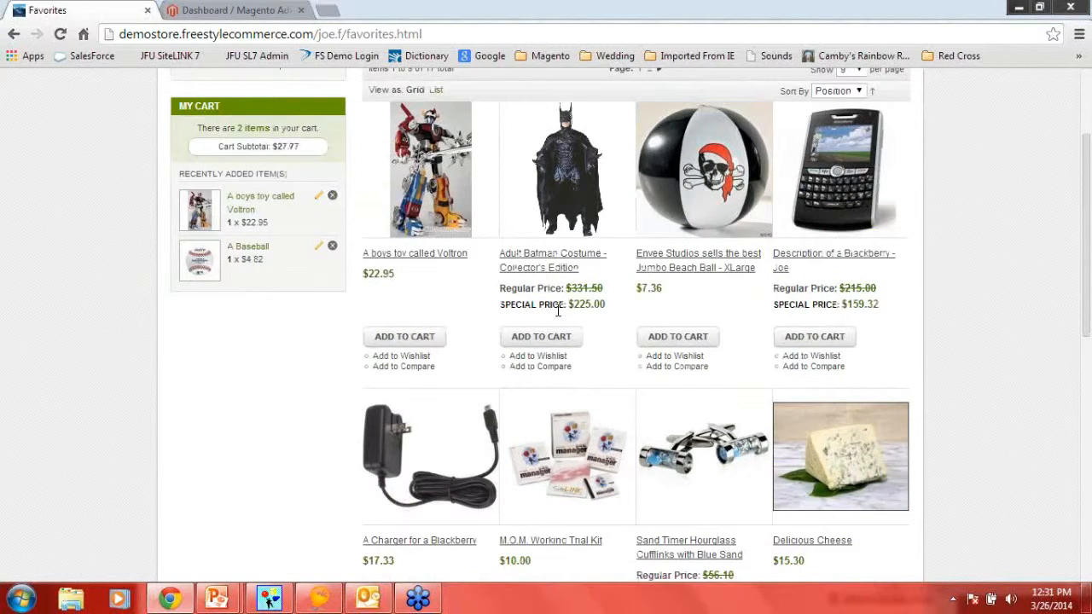
{"action": "scroll", "coordinate": [558, 310], "scroll_direction": "down", "scroll_amount": 2}
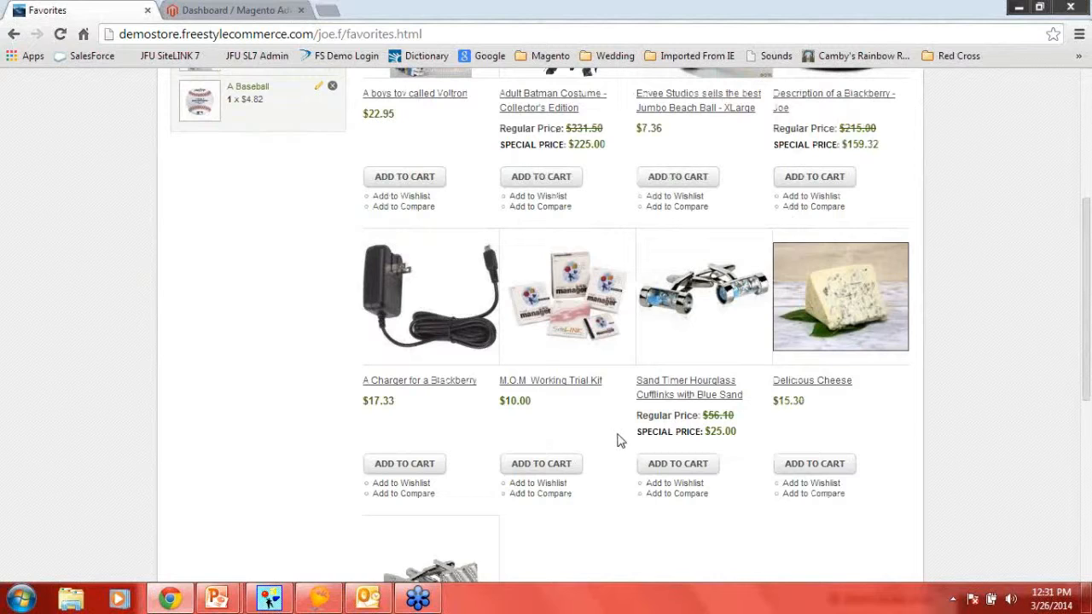
{"action": "left_click", "coordinate": [550, 468]}
- Proceed to checkout with the items in the shopping cart
{"action": "scroll", "coordinate": [559, 365], "scroll_direction": "down", "scroll_amount": 2}
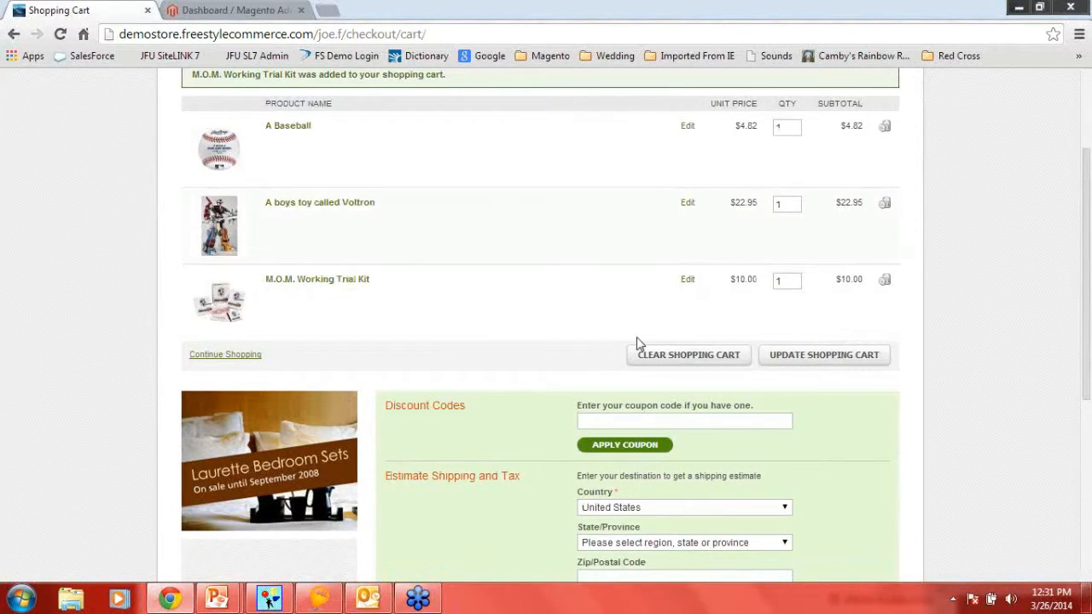
{"action": "scroll", "coordinate": [637, 342], "scroll_direction": "down", "scroll_amount": 4}
{"action": "left_click", "coordinate": [790, 359]}
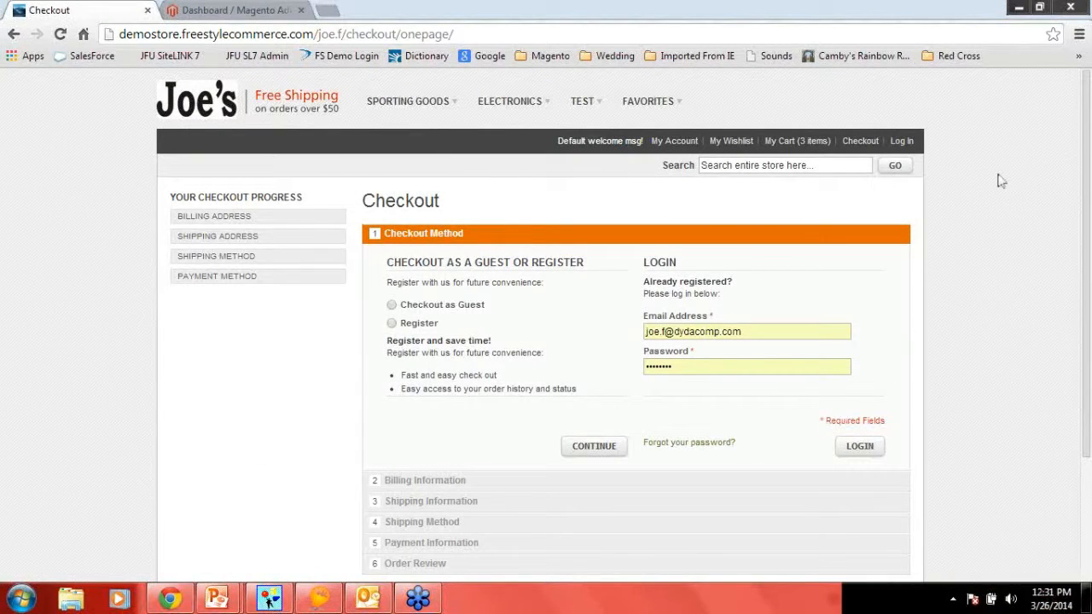
- Log in at checkout with the prefilled customer credentials, reloading the login address and retrying the login
{"action": "left_click", "coordinate": [859, 446]}
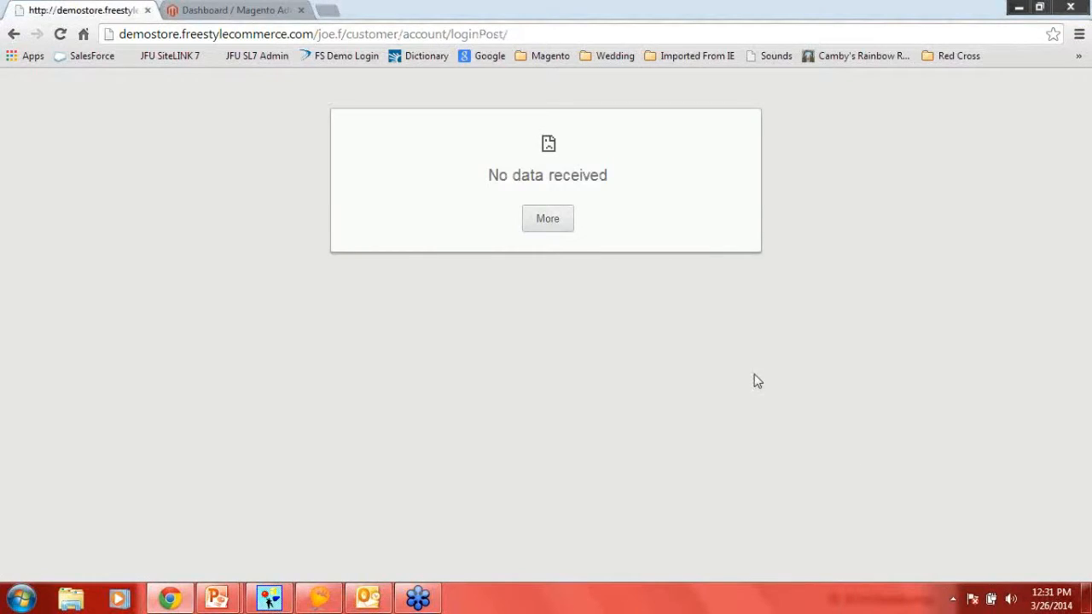
{"action": "left_click", "coordinate": [553, 225]}
{"action": "left_click", "coordinate": [551, 219]}
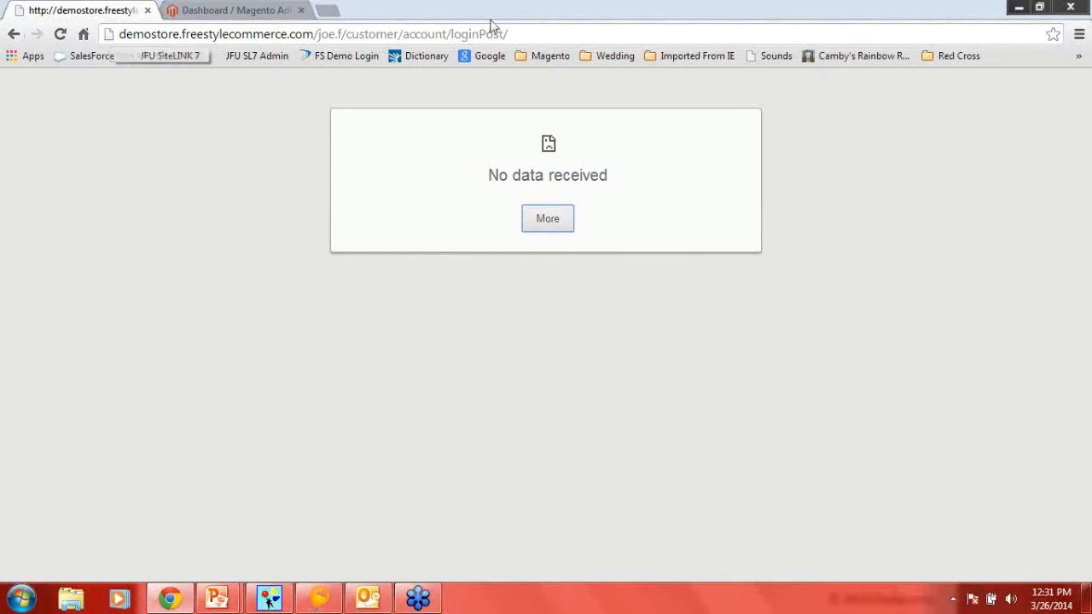
{"action": "left_click", "coordinate": [521, 34]}
{"action": "key", "text": "Return"}
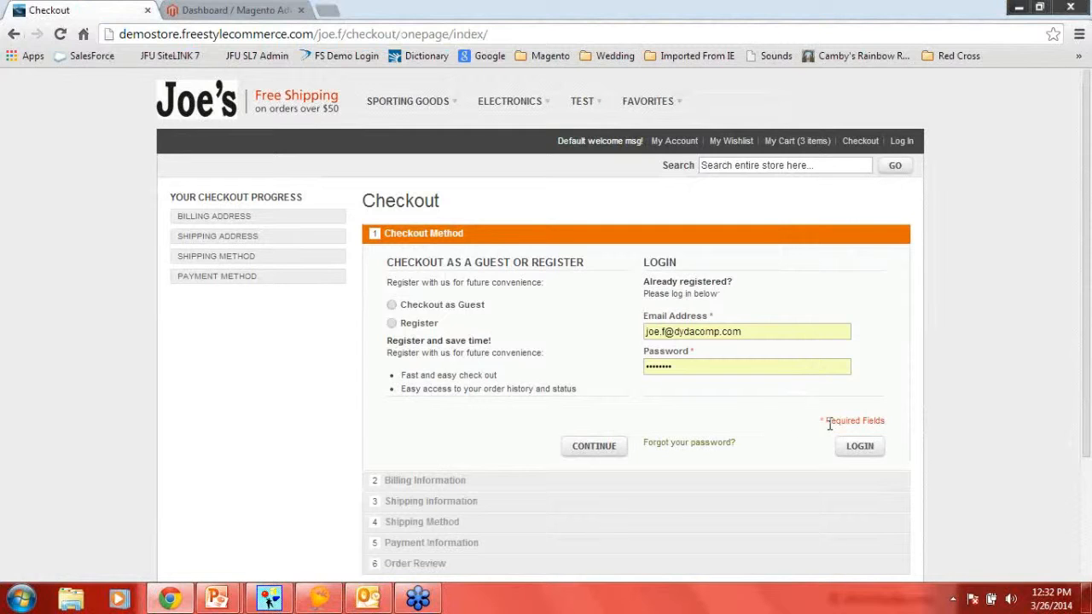
{"action": "left_click", "coordinate": [862, 449]}
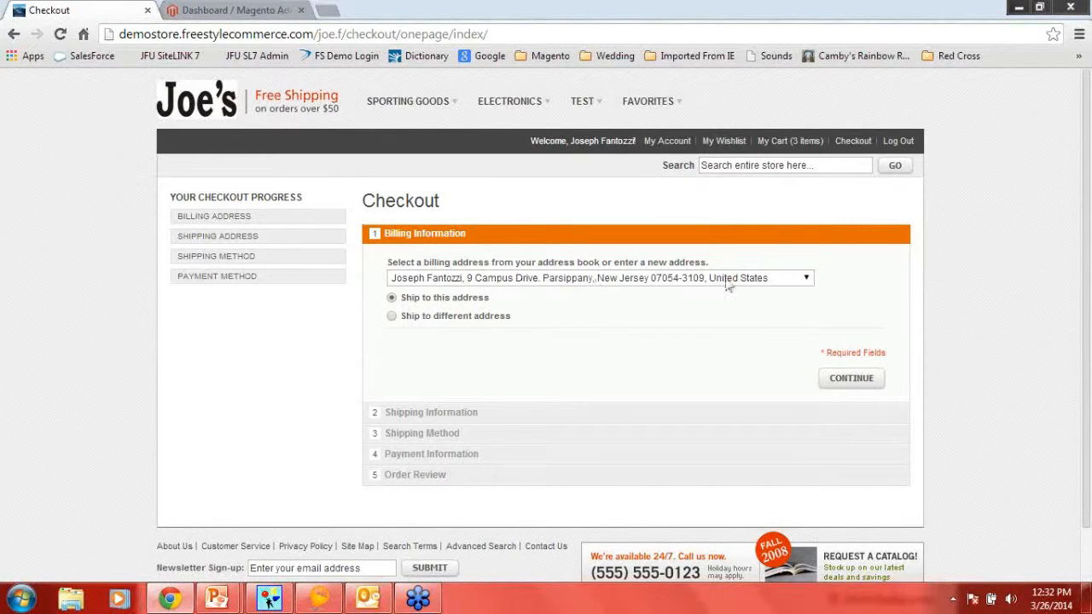
- Use the saved customer address for both billing and shipping, and choose United Parcel Service Ground as the shipping method
{"action": "left_click", "coordinate": [807, 280]}
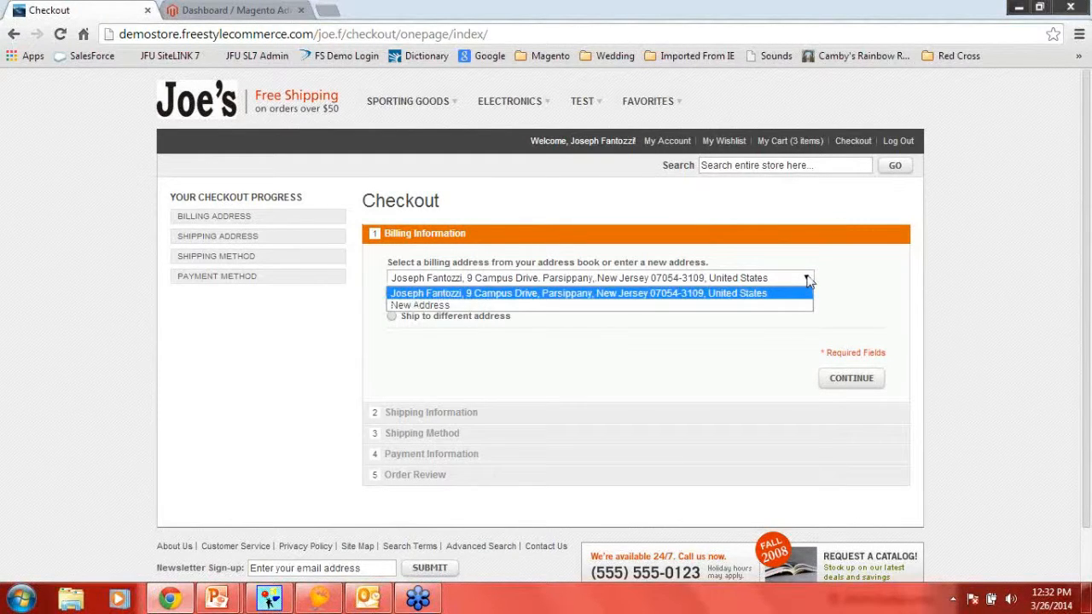
{"action": "left_click", "coordinate": [758, 294]}
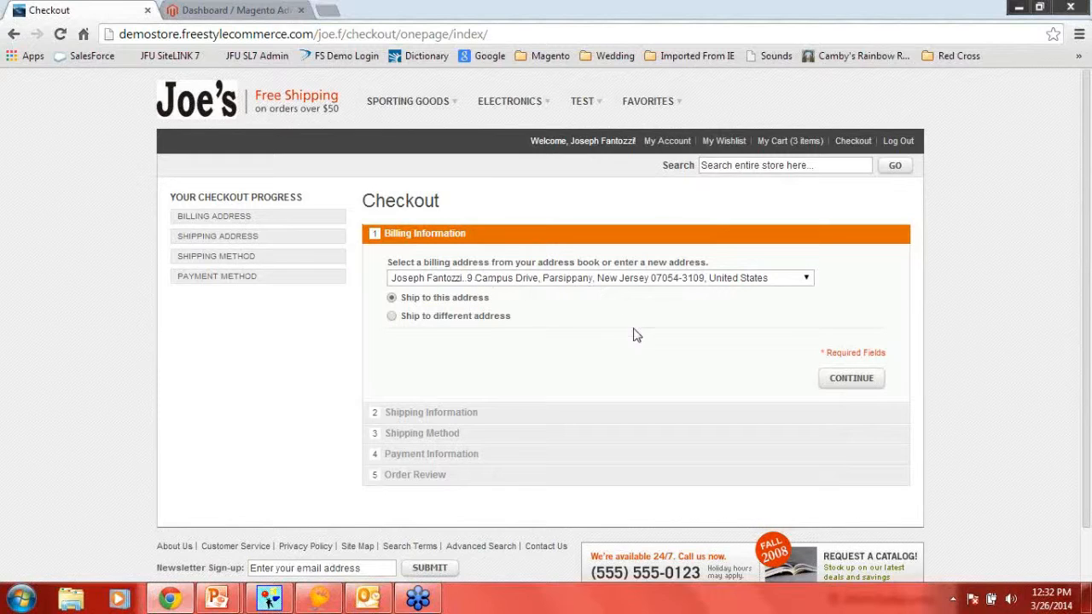
{"action": "left_click", "coordinate": [824, 382]}
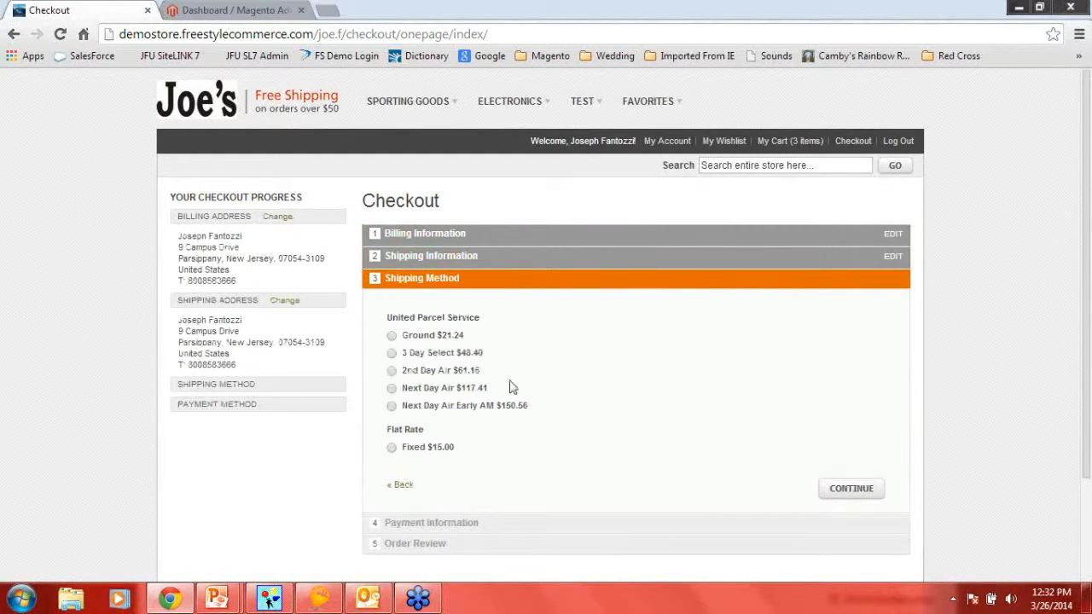
{"action": "left_click", "coordinate": [393, 336]}
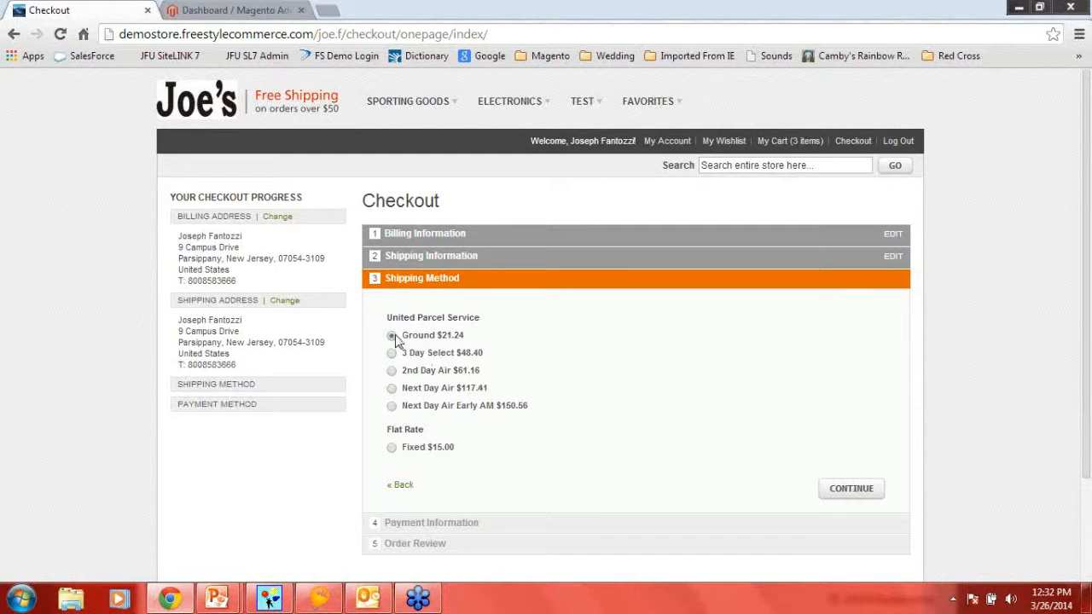
{"action": "left_click", "coordinate": [843, 489]}
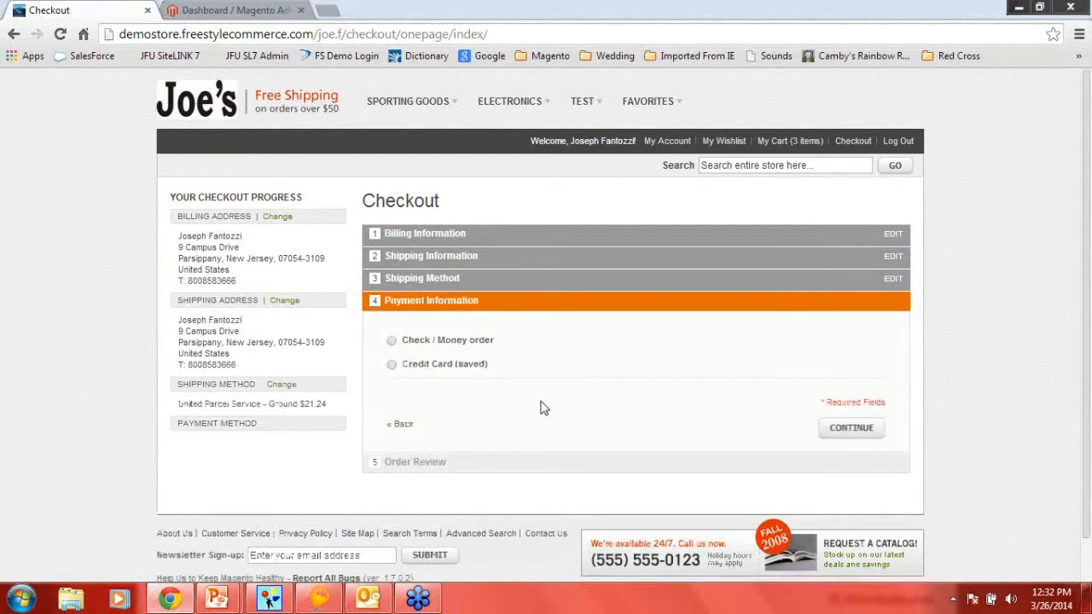
- Choose Check / Money order as the payment method and place the order
{"action": "left_click", "coordinate": [391, 342]}
{"action": "left_click", "coordinate": [840, 429]}
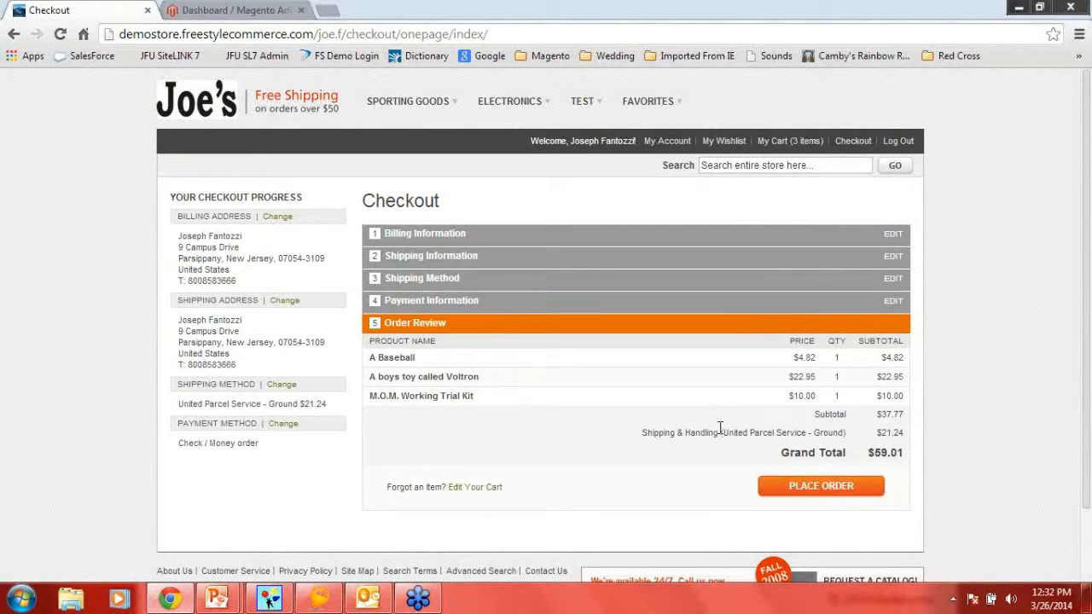
{"action": "left_click", "coordinate": [799, 493]}
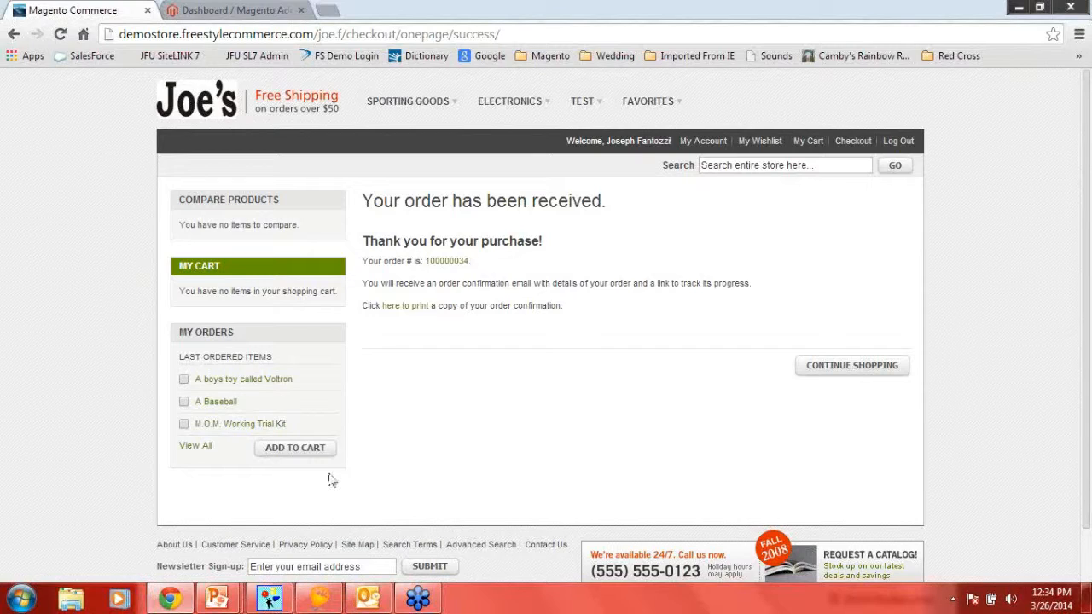
- Switch to BizSyncXL, open the Default store's configuration and verify the connection to the Mail Order Manager database folder
{"action": "left_click", "coordinate": [323, 601]}
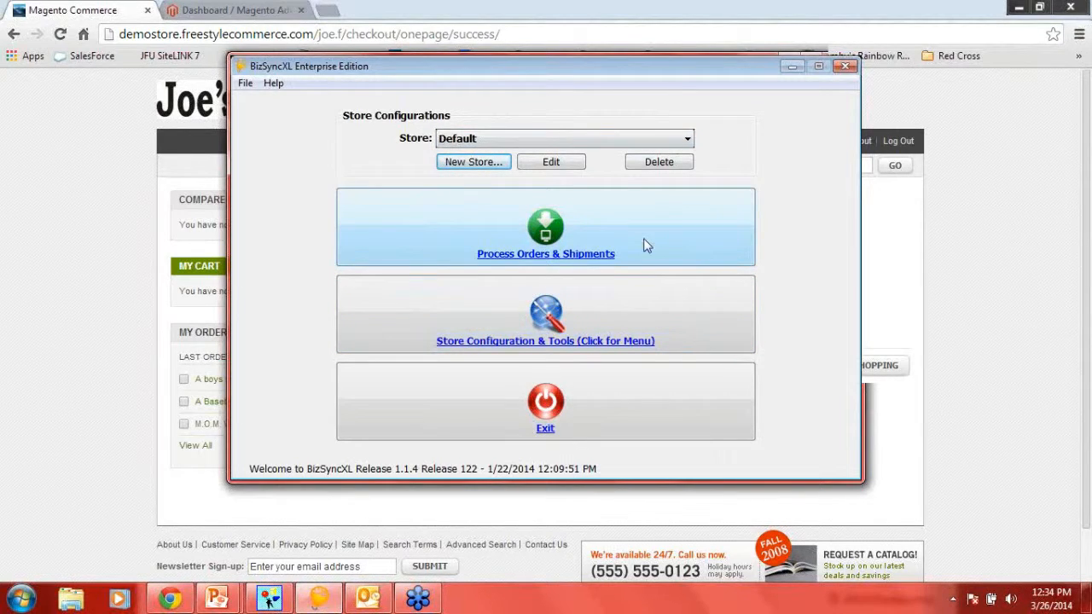
{"action": "left_click_drag", "start_coordinate": [541, 69], "coordinate": [461, 78]}
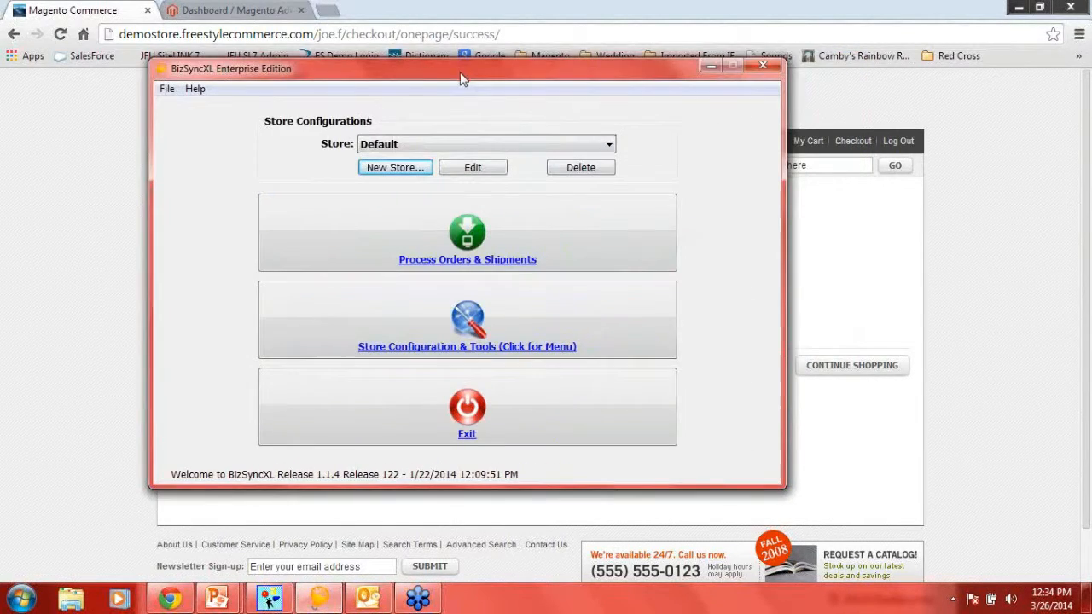
{"action": "left_click", "coordinate": [372, 310]}
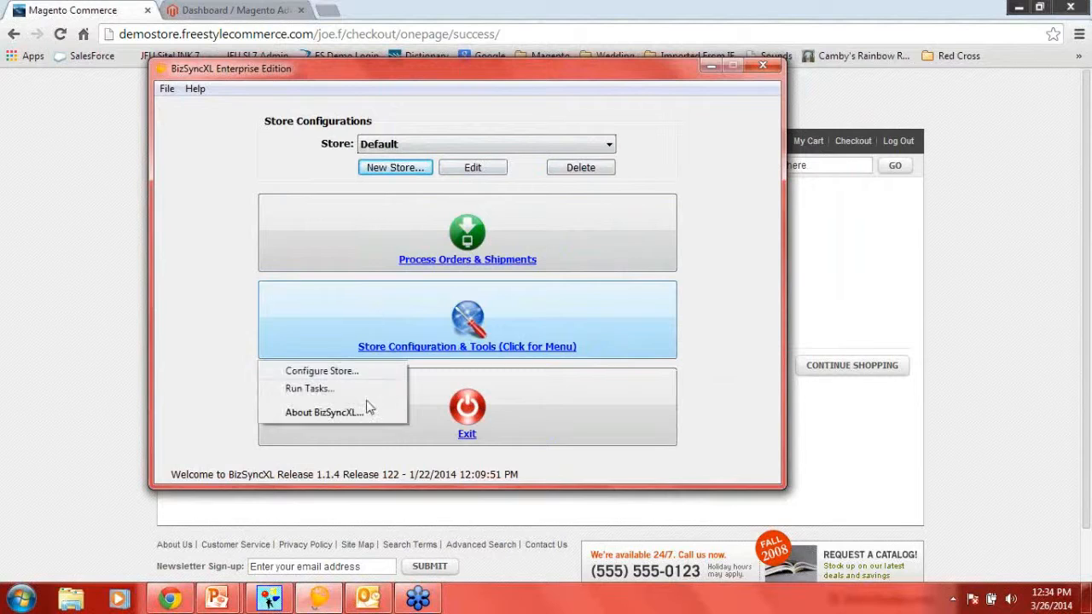
{"action": "left_click", "coordinate": [333, 371]}
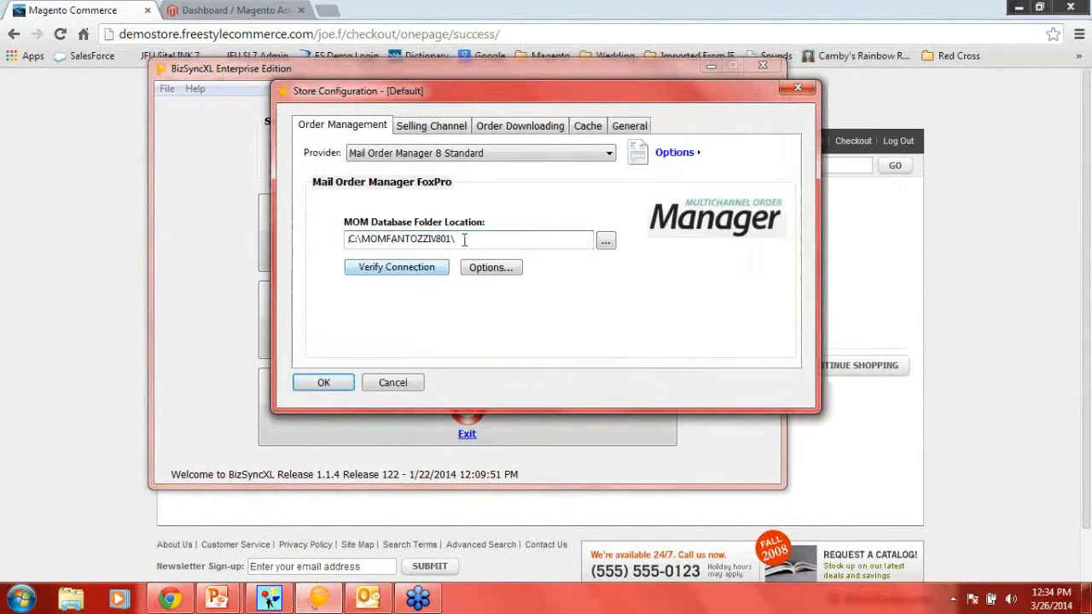
{"action": "left_click", "coordinate": [394, 268]}
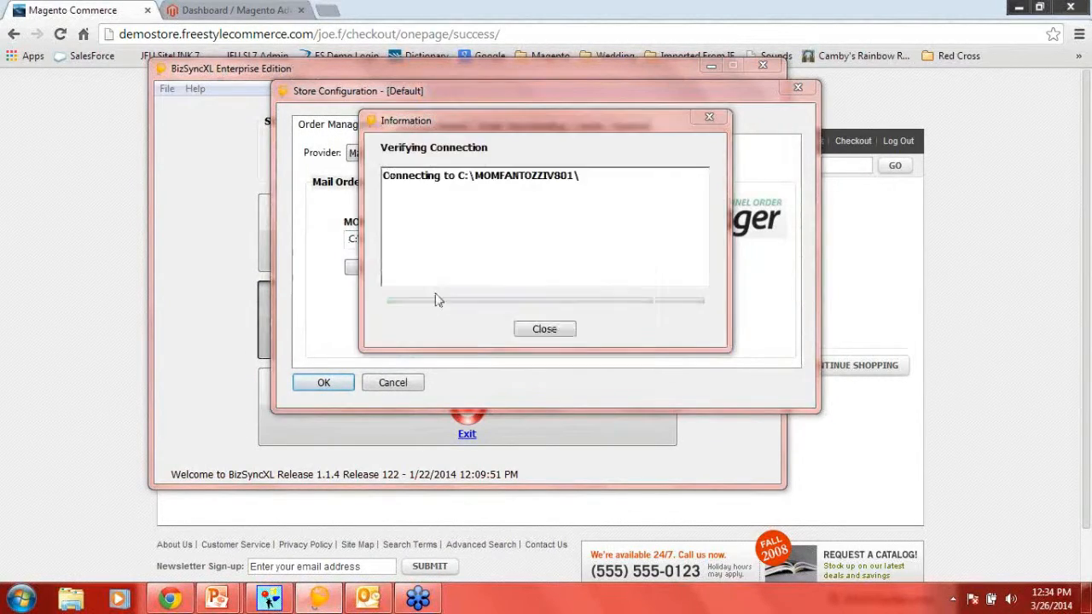
{"action": "left_click", "coordinate": [589, 358]}
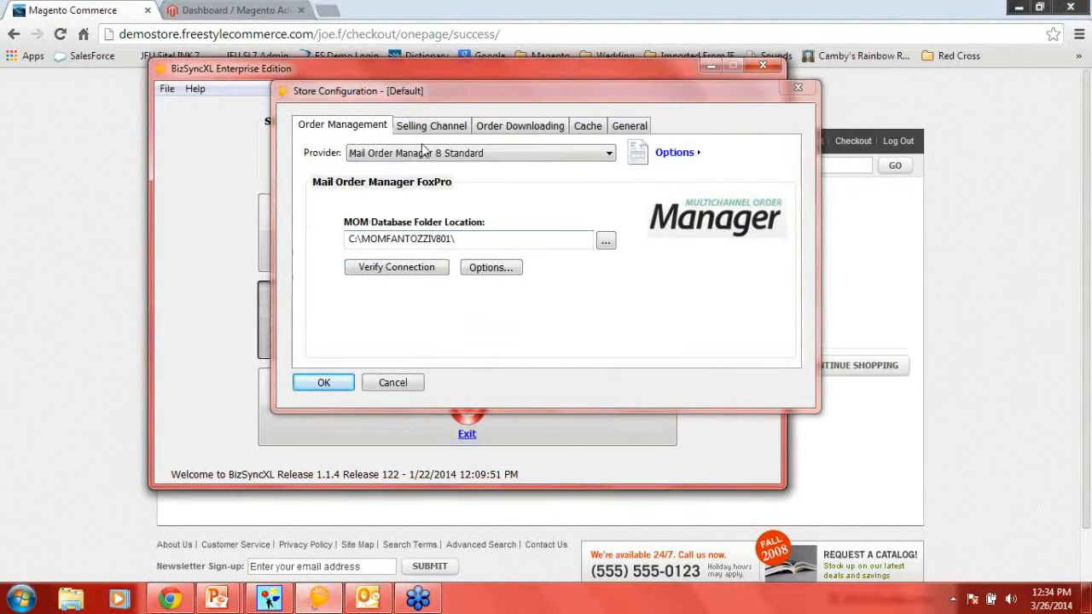
- Verify the connection to the Magento Commerce selling channel
{"action": "left_click", "coordinate": [420, 132]}
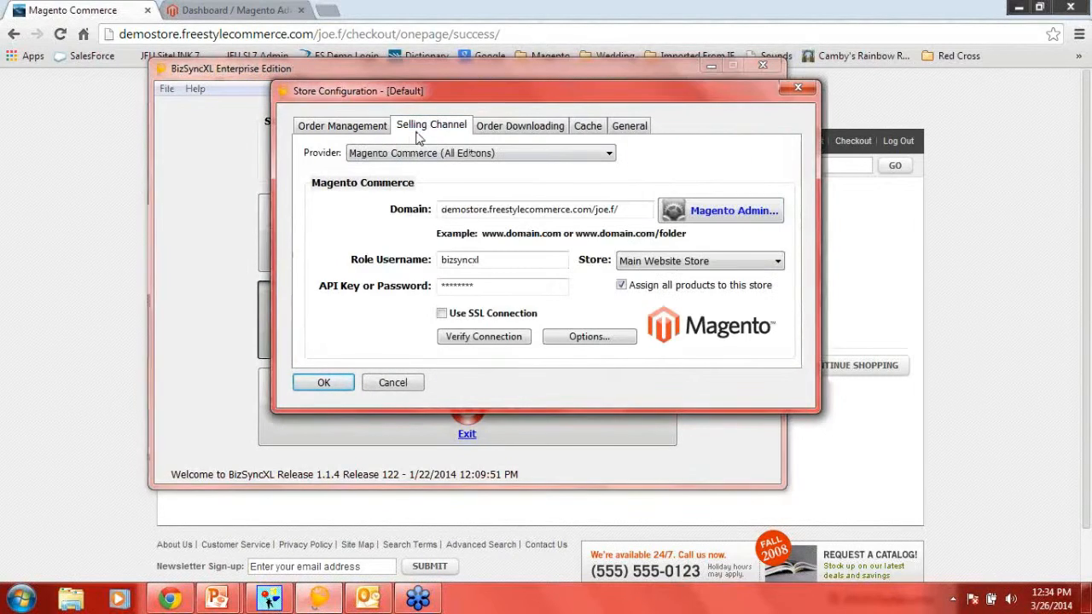
{"action": "left_click", "coordinate": [486, 339]}
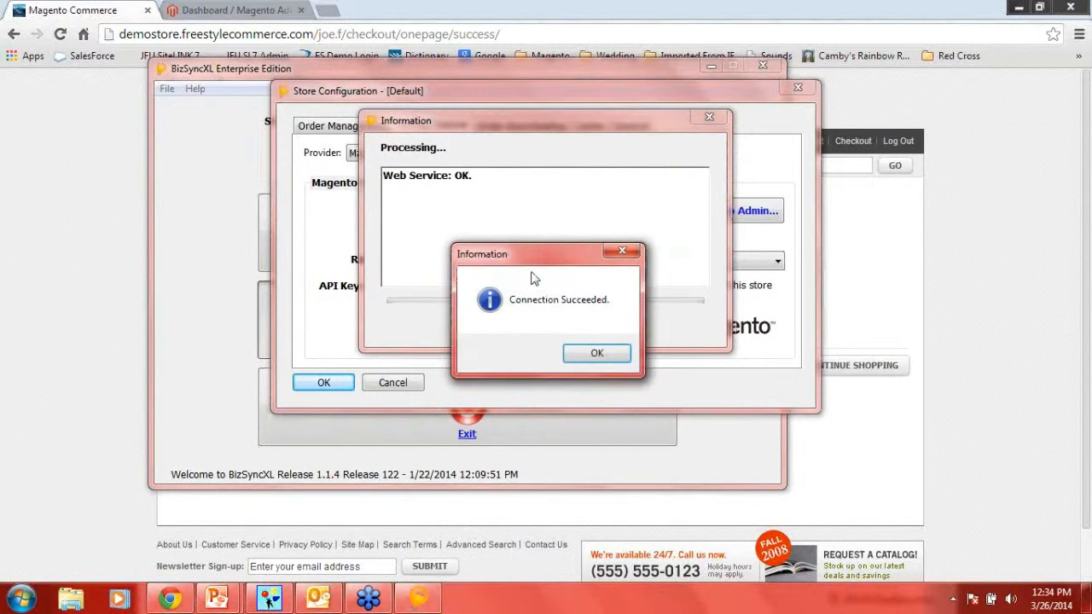
{"action": "left_click", "coordinate": [595, 354]}
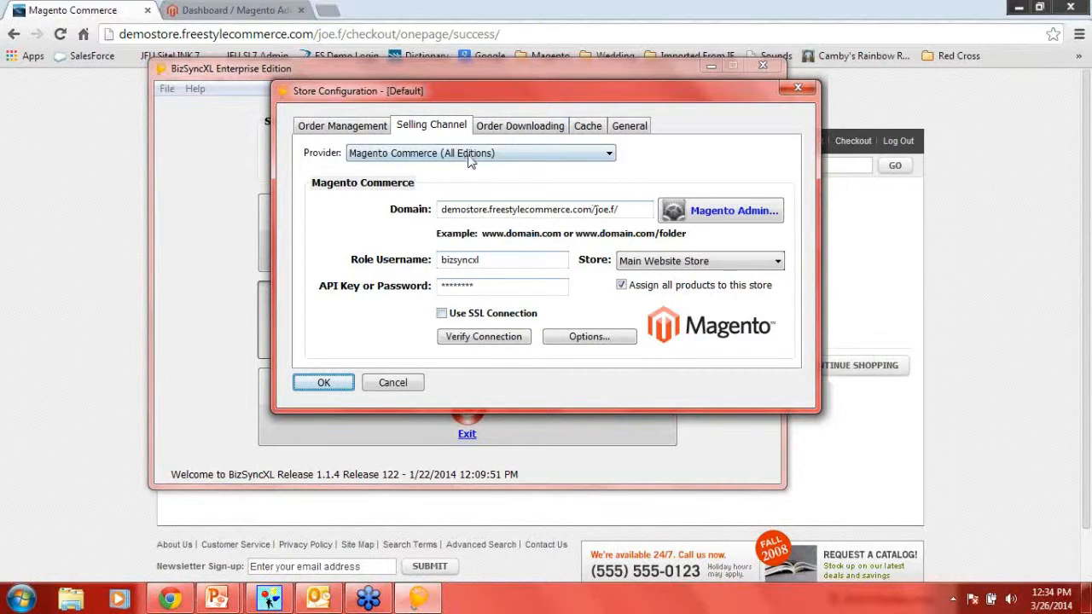
- Review the order downloading import file settings and save the store configuration
{"action": "left_click", "coordinate": [530, 130]}
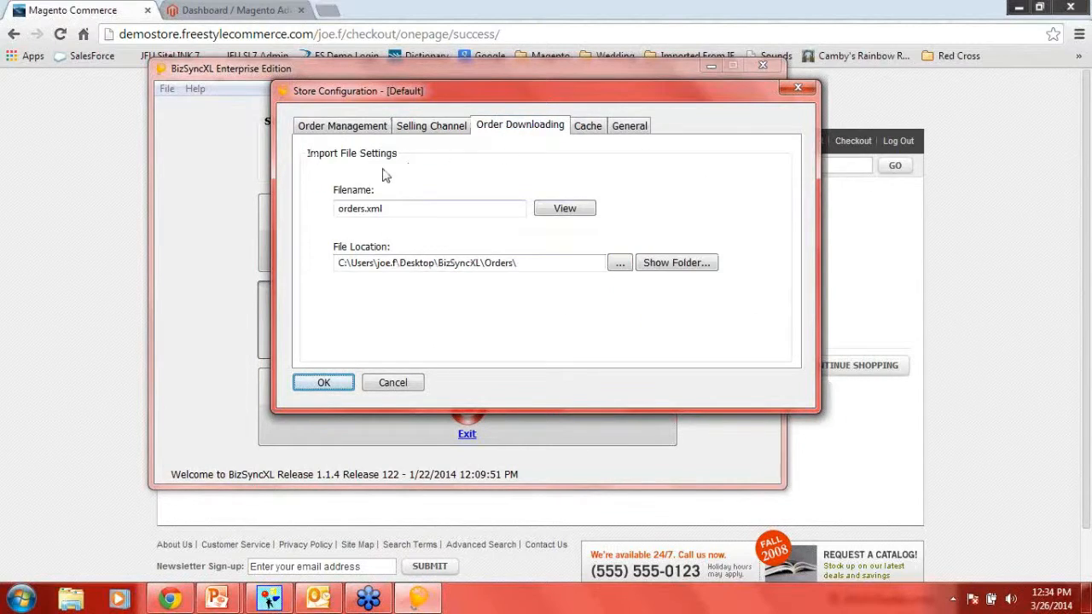
{"action": "left_click", "coordinate": [323, 385]}
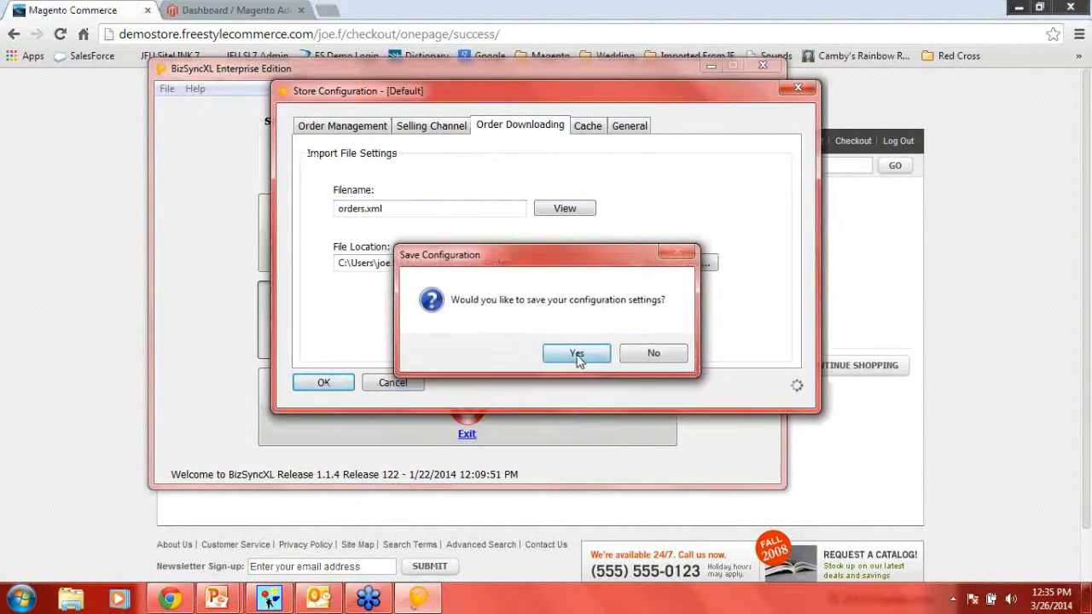
{"action": "left_click", "coordinate": [577, 355]}
{"action": "left_click", "coordinate": [577, 355]}
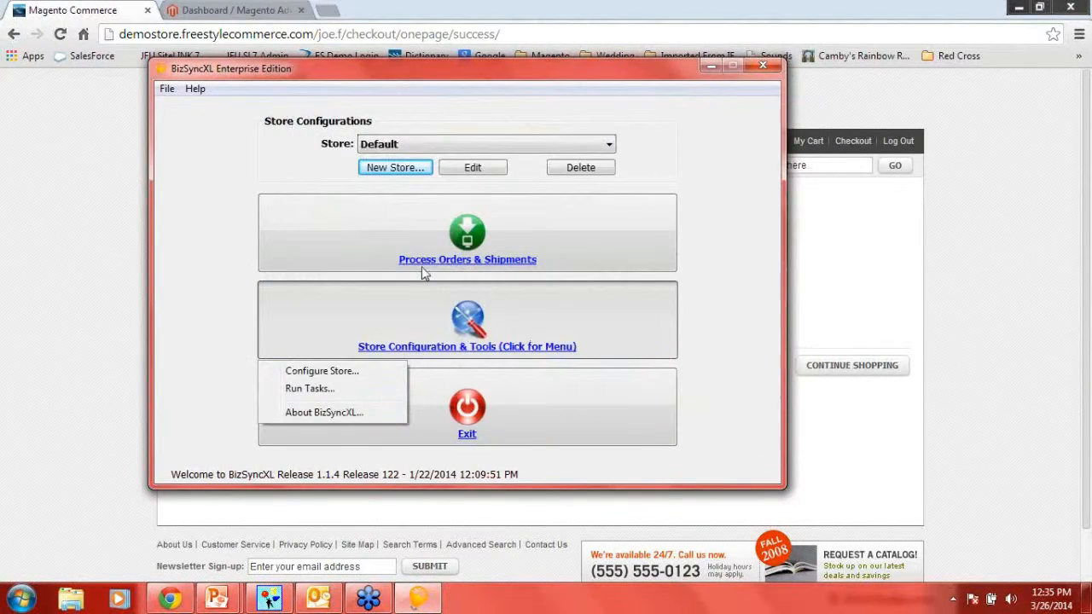
- Run the DownloadOrders task for the Default store to download and convert the orders
{"action": "left_click", "coordinate": [339, 390]}
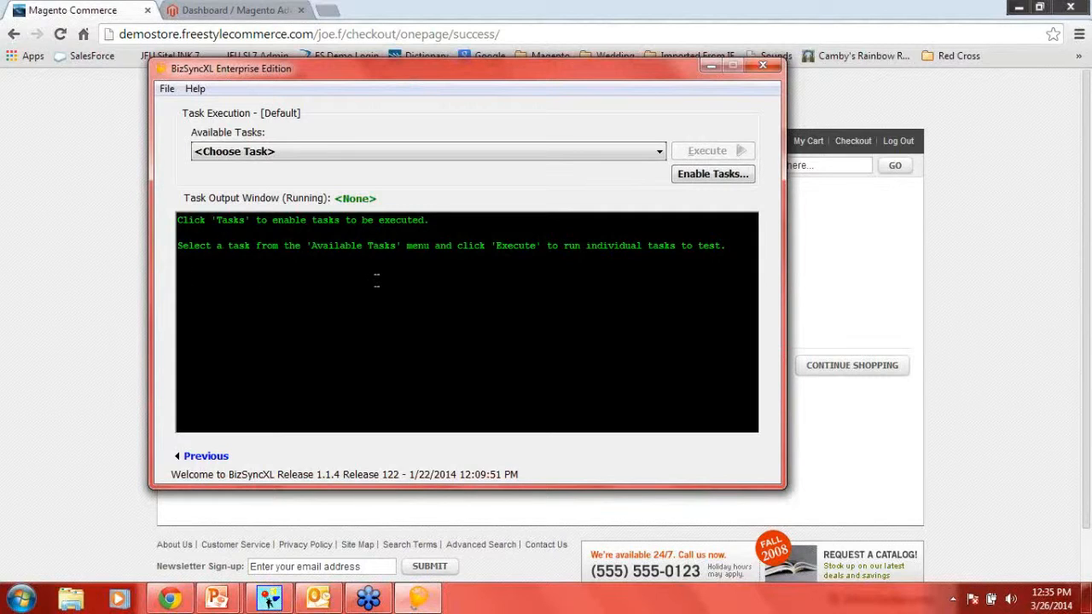
{"action": "left_click", "coordinate": [657, 152]}
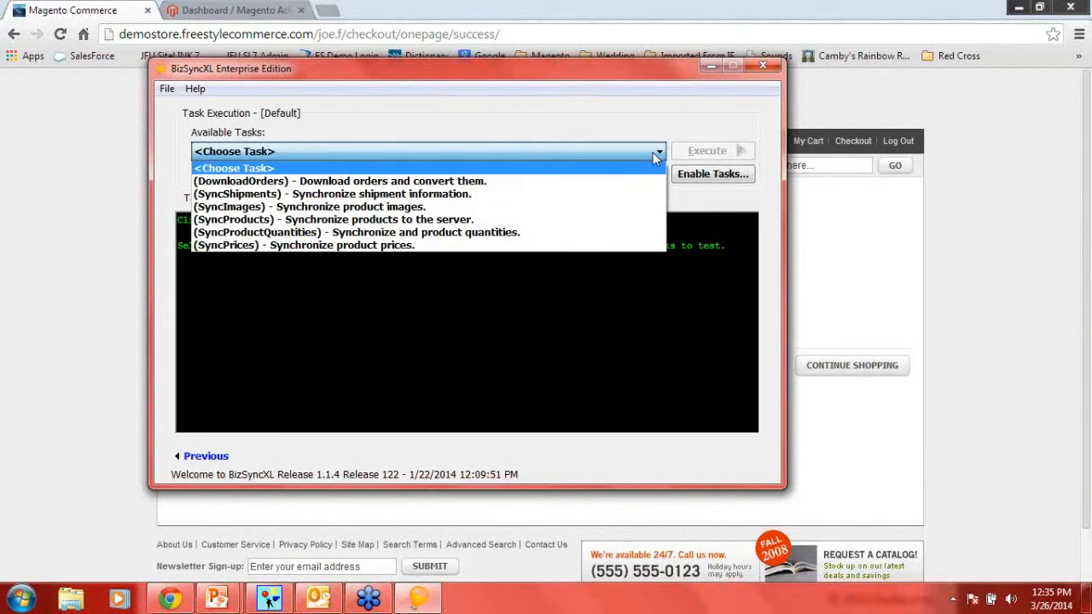
{"action": "left_click", "coordinate": [568, 181]}
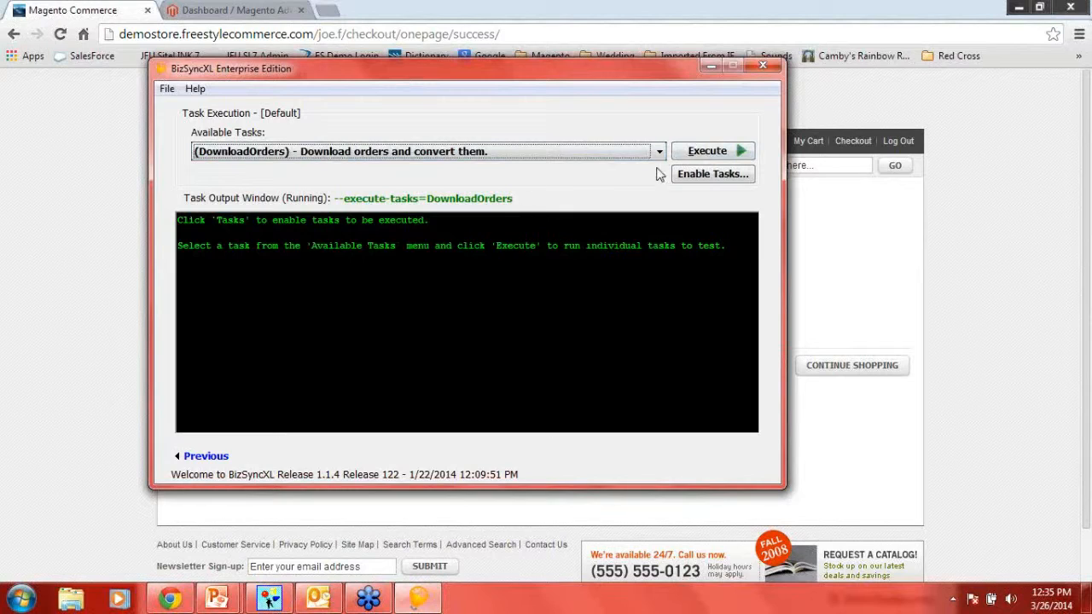
{"action": "left_click", "coordinate": [707, 151]}
{"action": "left_click", "coordinate": [595, 355]}
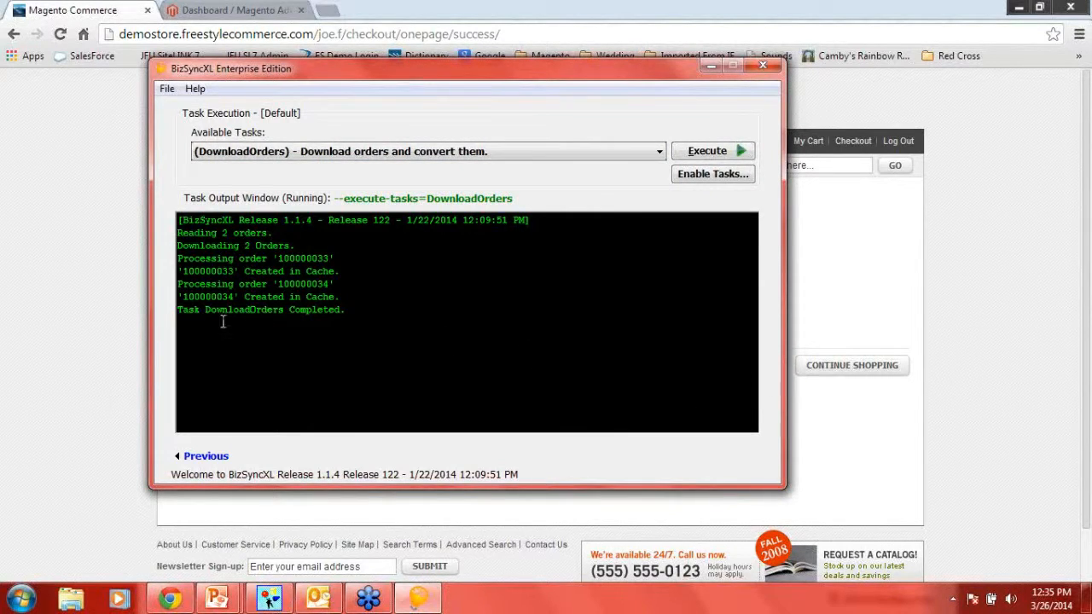
- Switch to Multichannel Order Manager, review the automatic import's path and saved settings, and cancel without processing
{"action": "left_click", "coordinate": [267, 601]}
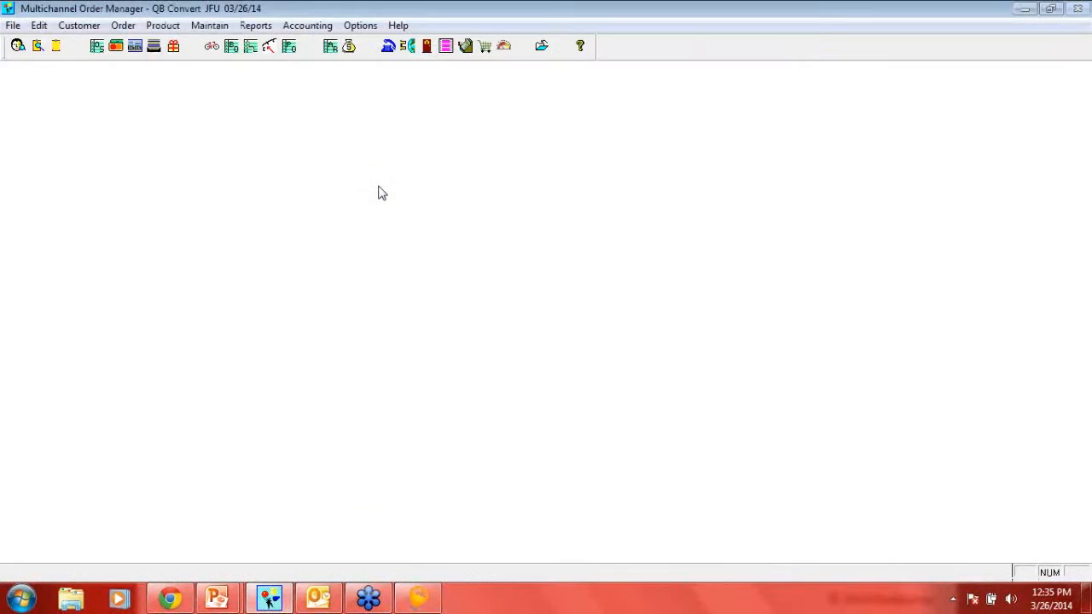
{"action": "left_click", "coordinate": [359, 26]}
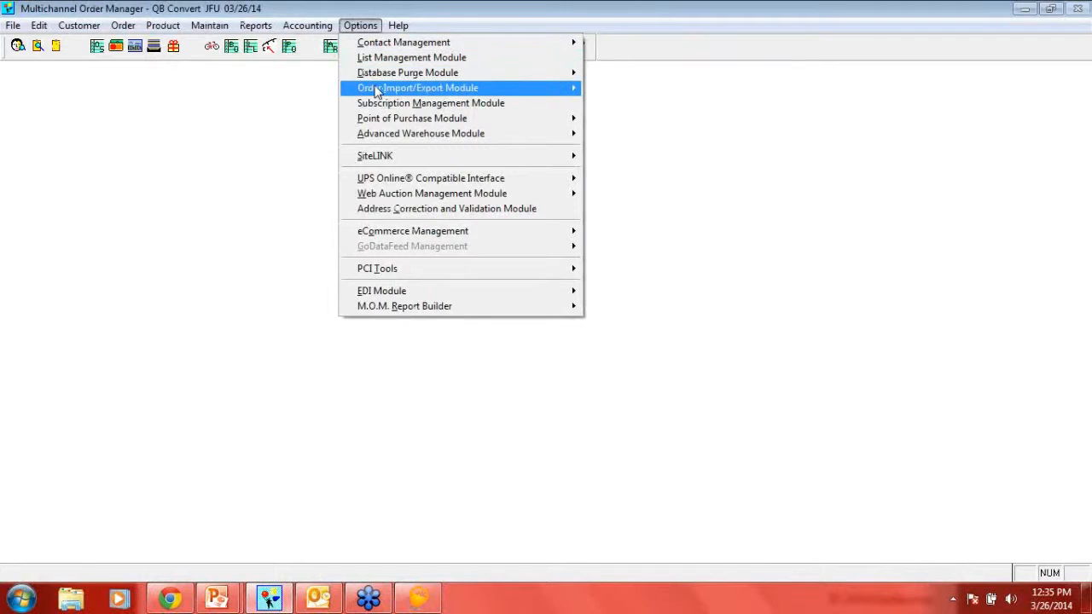
{"action": "mouse_move", "coordinate": [363, 89]}
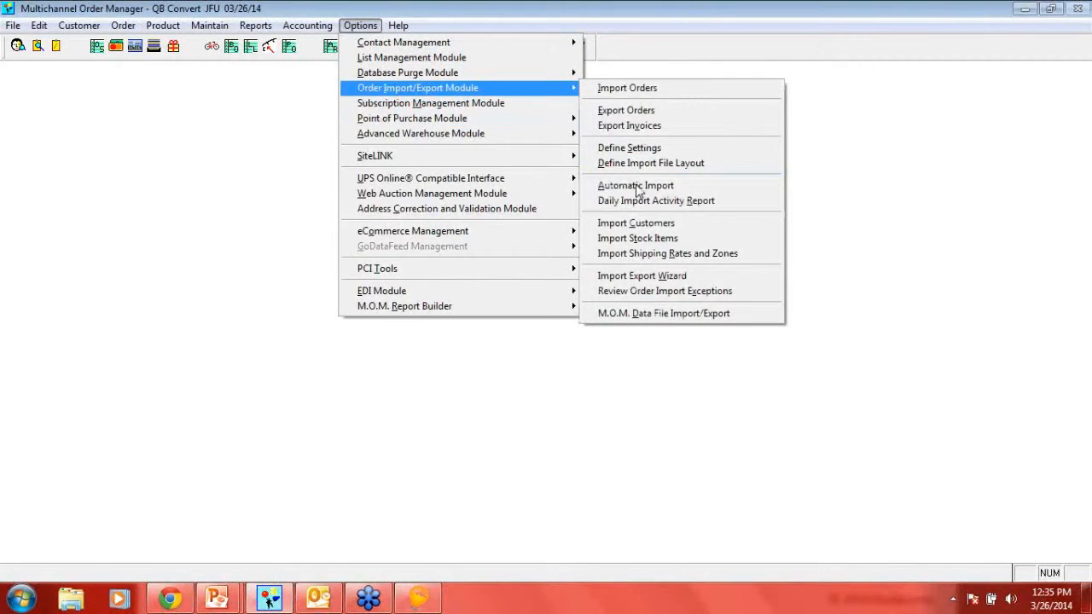
{"action": "left_click", "coordinate": [637, 186]}
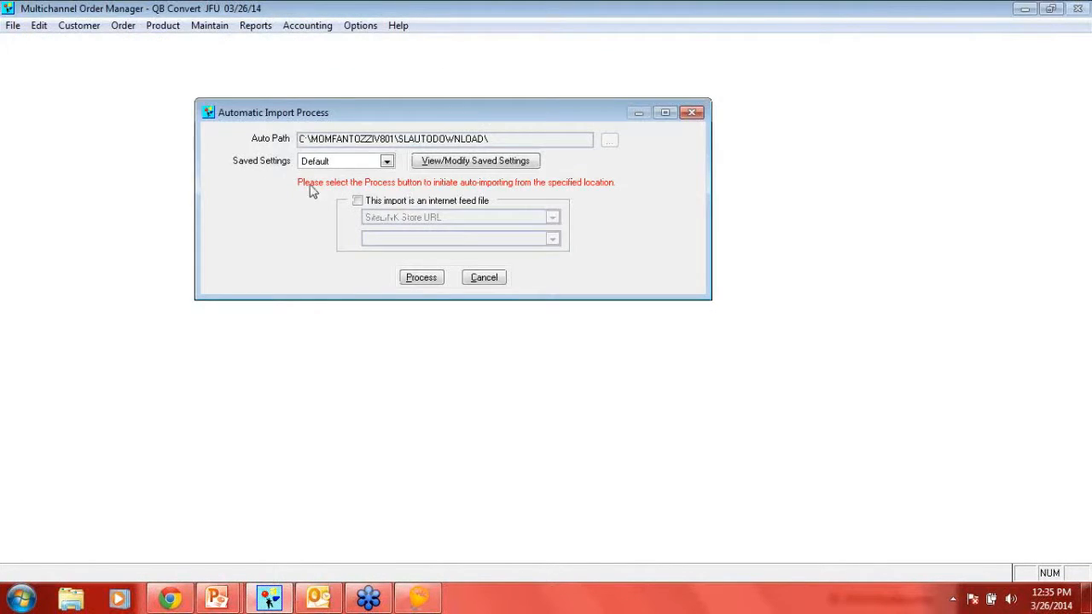
{"action": "left_click", "coordinate": [355, 164]}
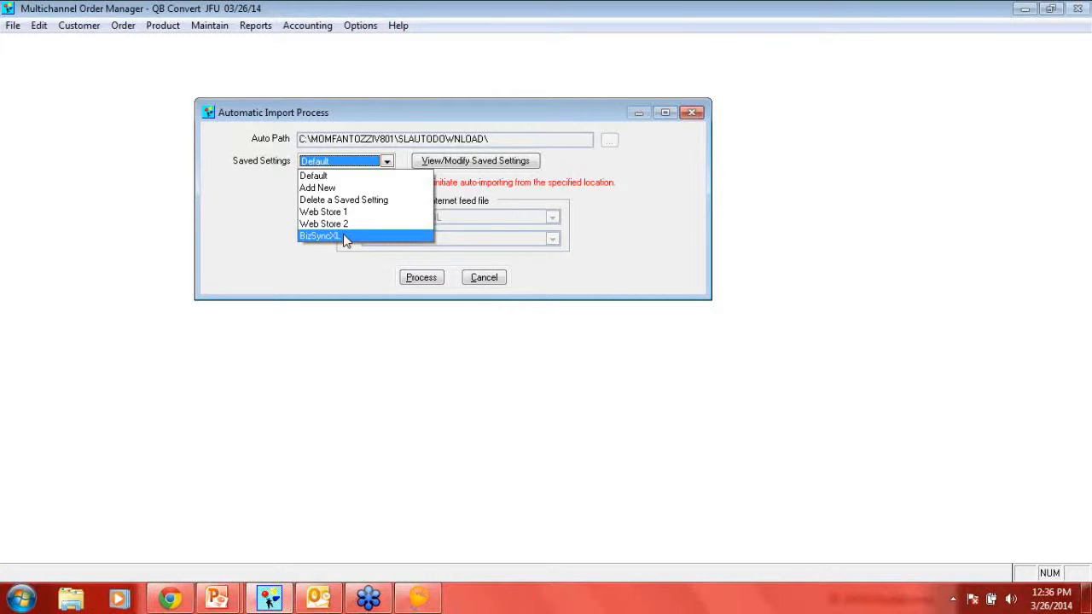
{"action": "left_click", "coordinate": [482, 282]}
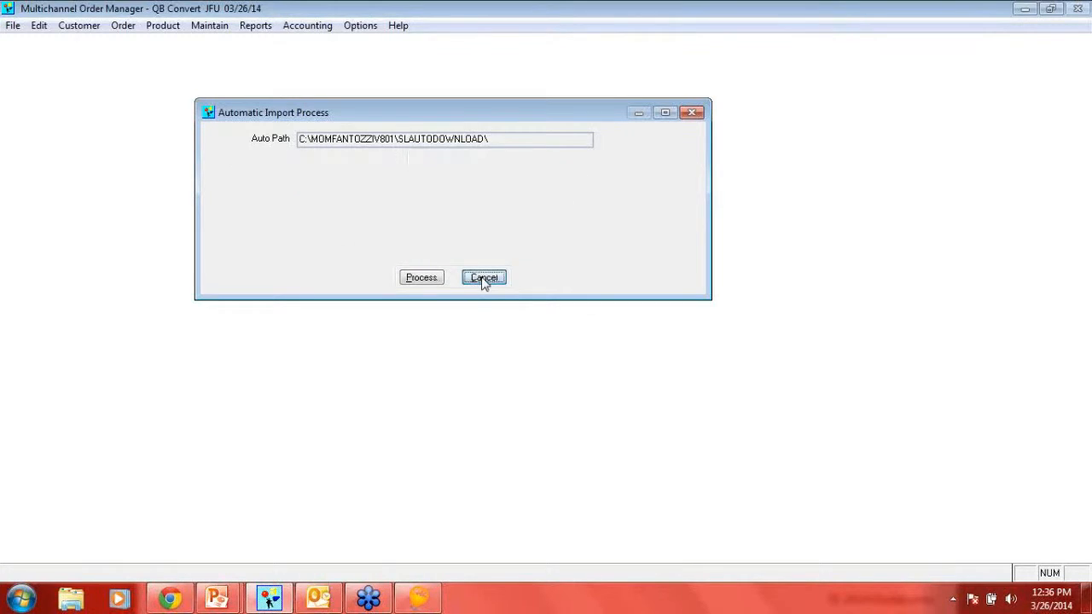
- Import the downloaded orders from ORDERS.XML through the Order Import/Export Module using the BizSyncXL saved settings
{"action": "left_click", "coordinate": [360, 25]}
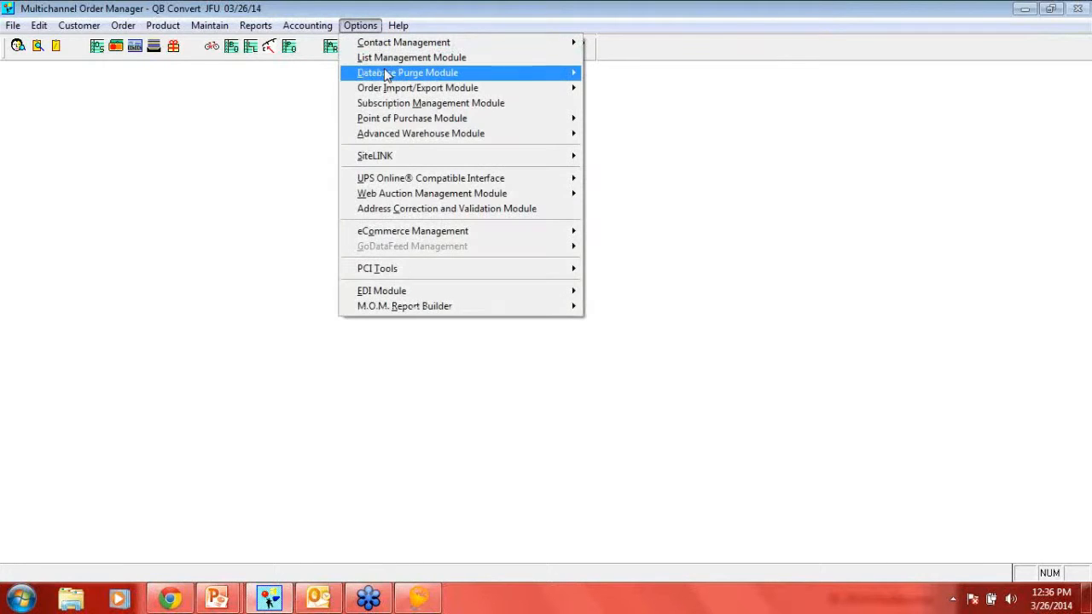
{"action": "mouse_move", "coordinate": [391, 88]}
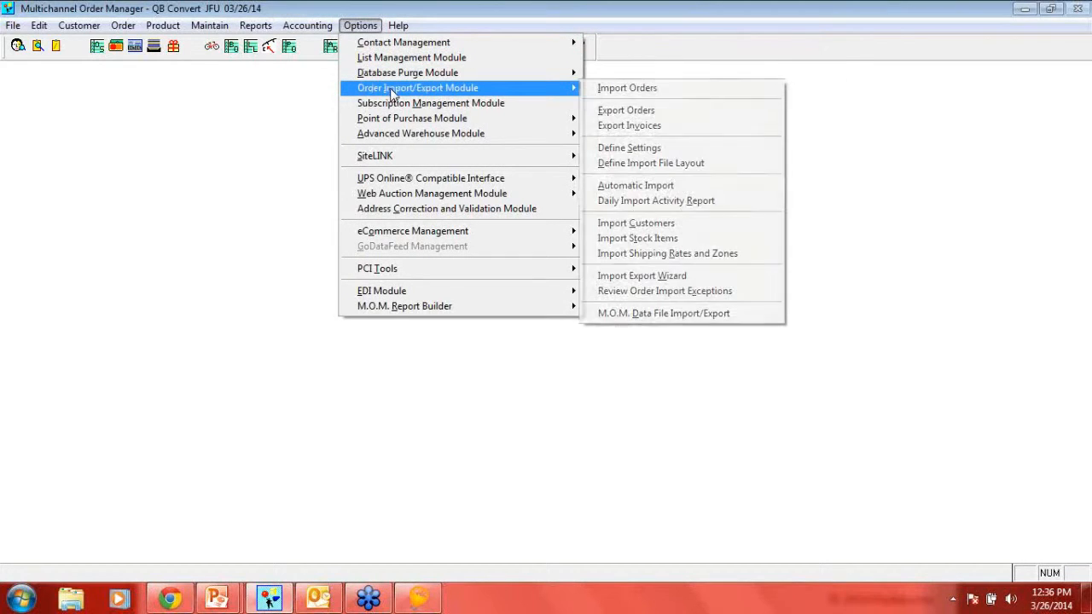
{"action": "left_click", "coordinate": [620, 92]}
{"action": "left_click", "coordinate": [326, 162]}
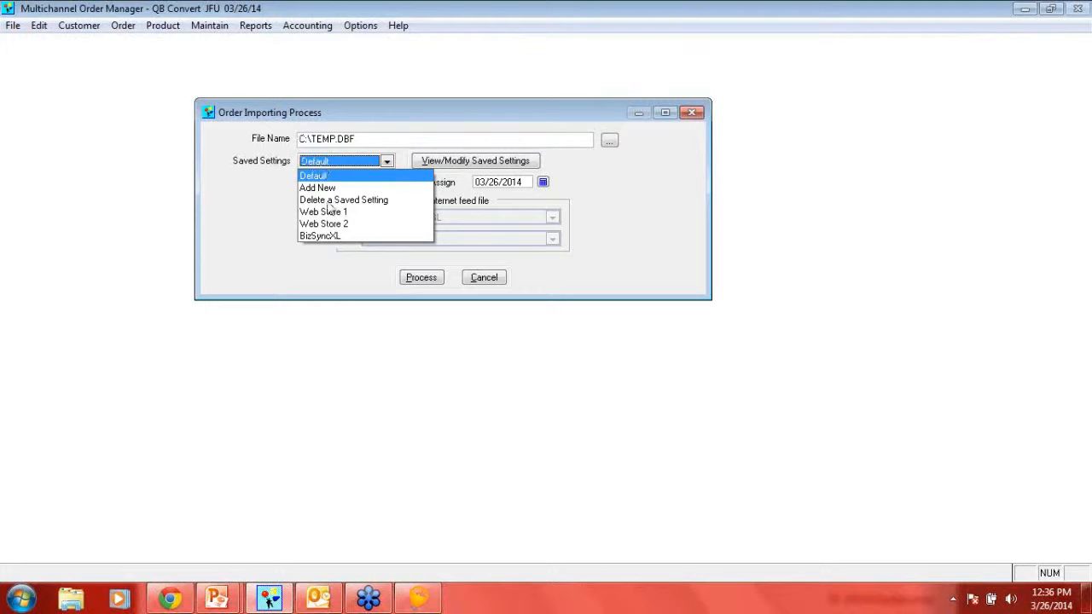
{"action": "left_click", "coordinate": [337, 237]}
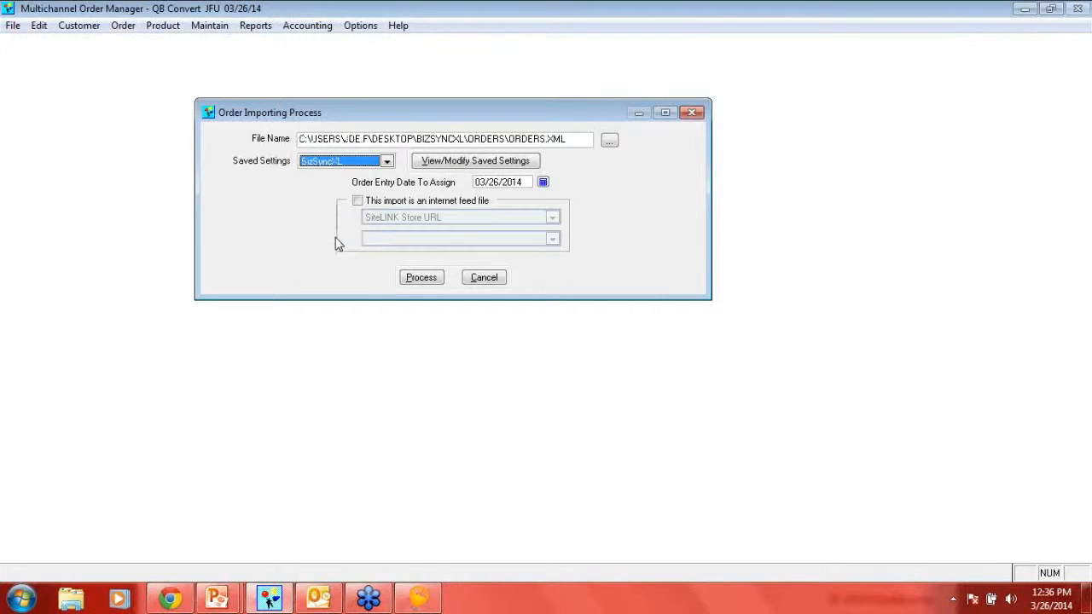
{"action": "left_click", "coordinate": [420, 279]}
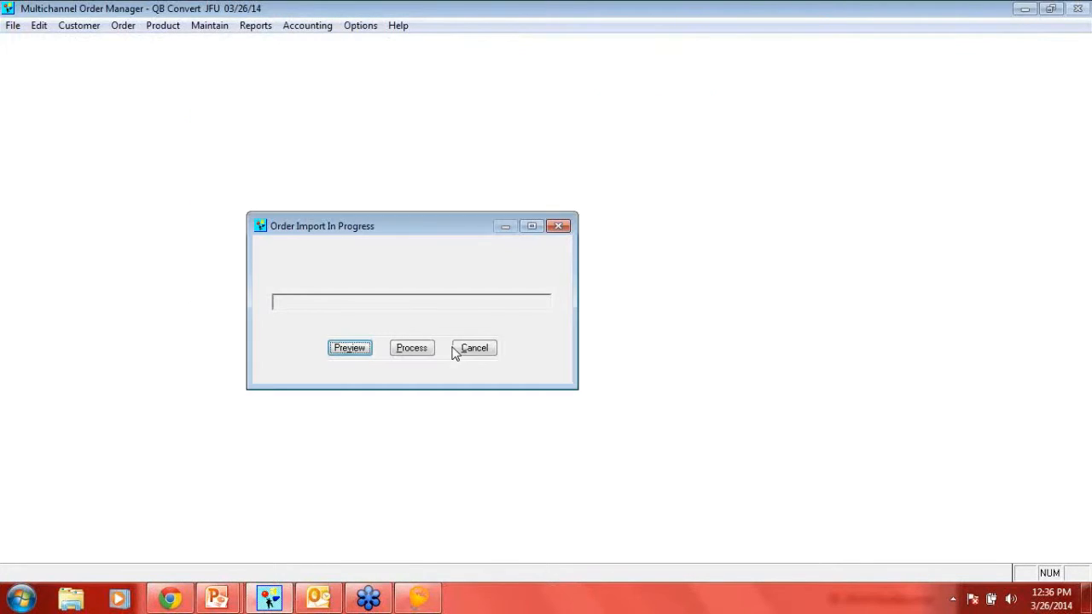
{"action": "left_click", "coordinate": [423, 349]}
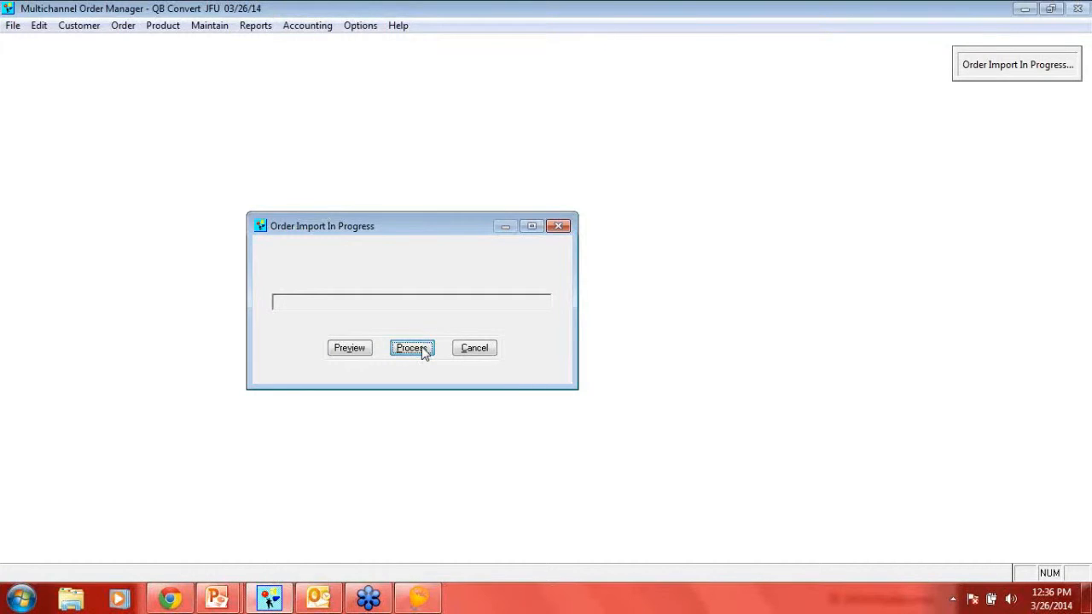
{"action": "left_click", "coordinate": [424, 351]}
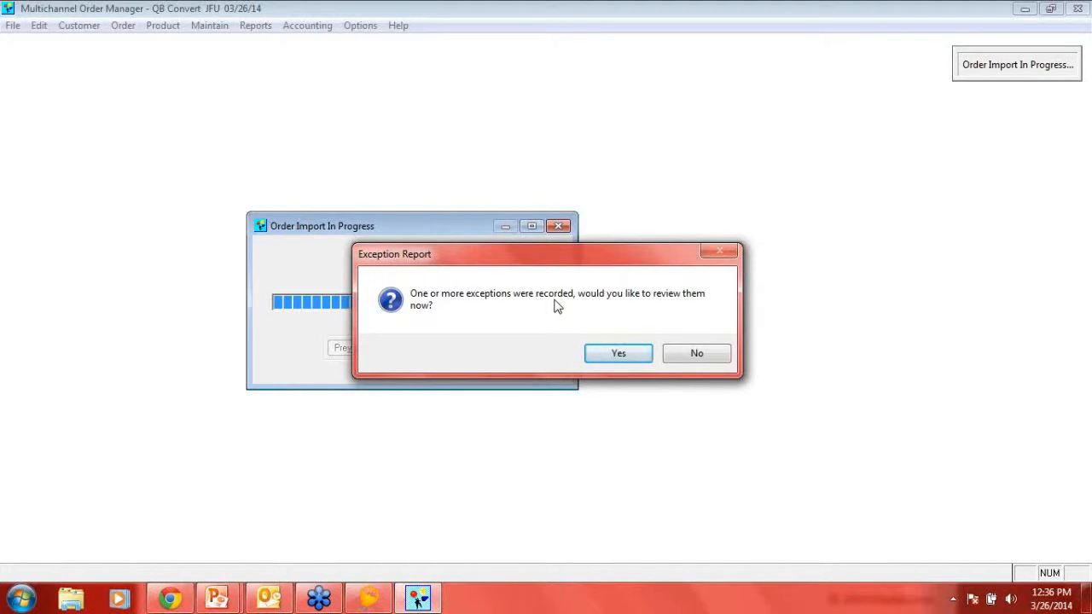
- Review the order import exceptions, mark them all as resolved and reviewed, and finish the import
{"action": "left_click", "coordinate": [625, 356]}
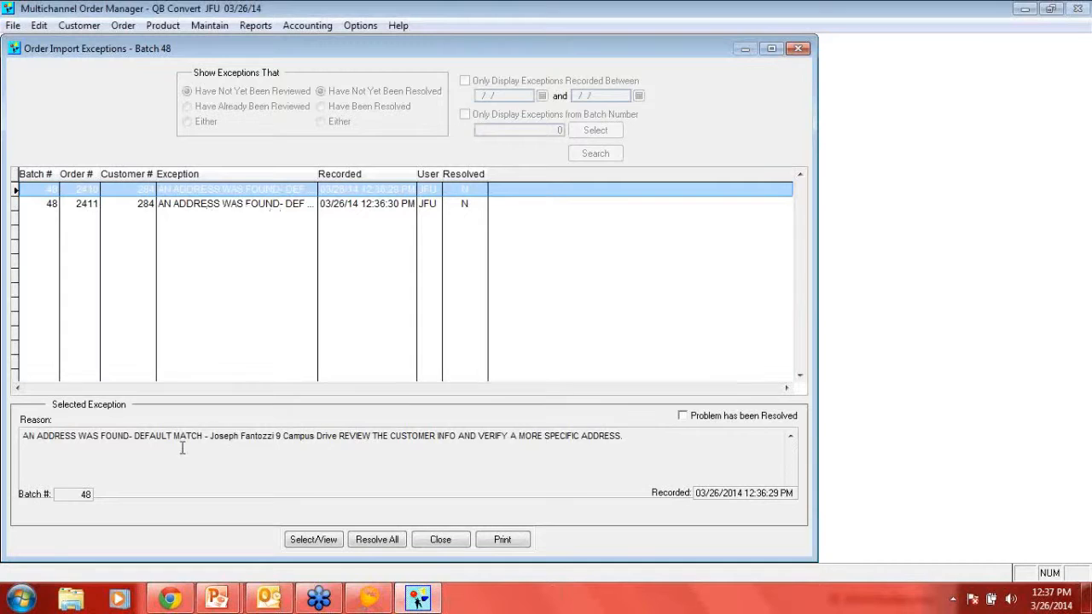
{"action": "left_click_drag", "start_coordinate": [210, 436], "coordinate": [327, 443]}
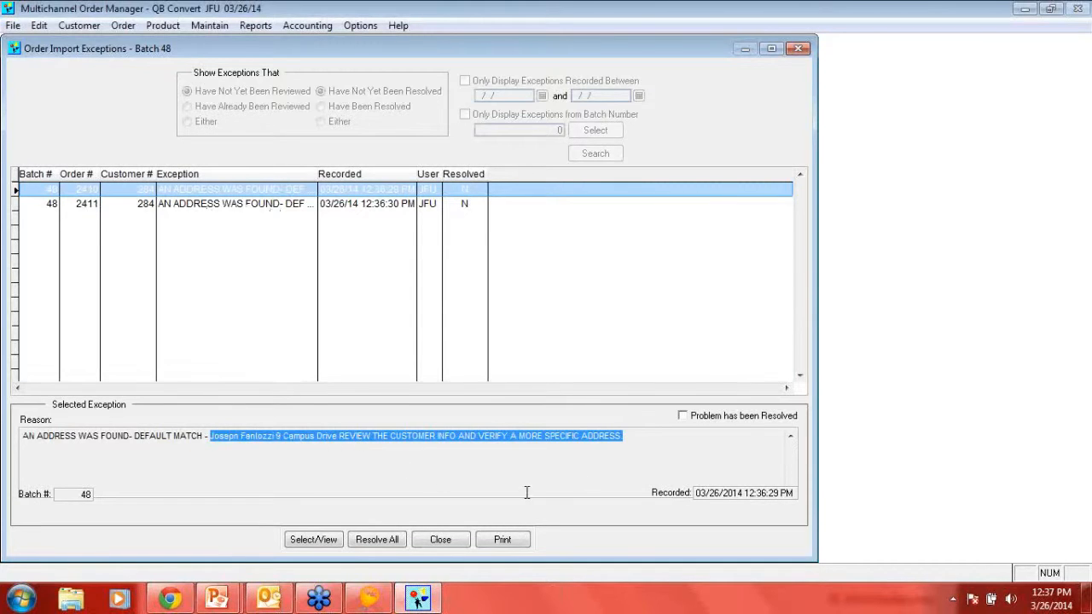
{"action": "left_click", "coordinate": [683, 417]}
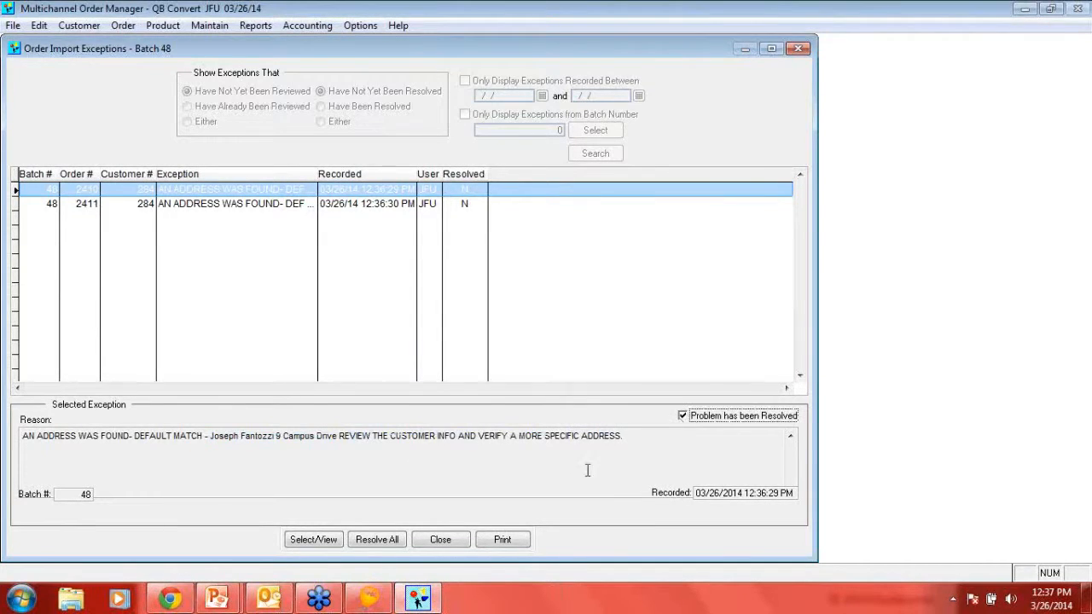
{"action": "left_click", "coordinate": [368, 541]}
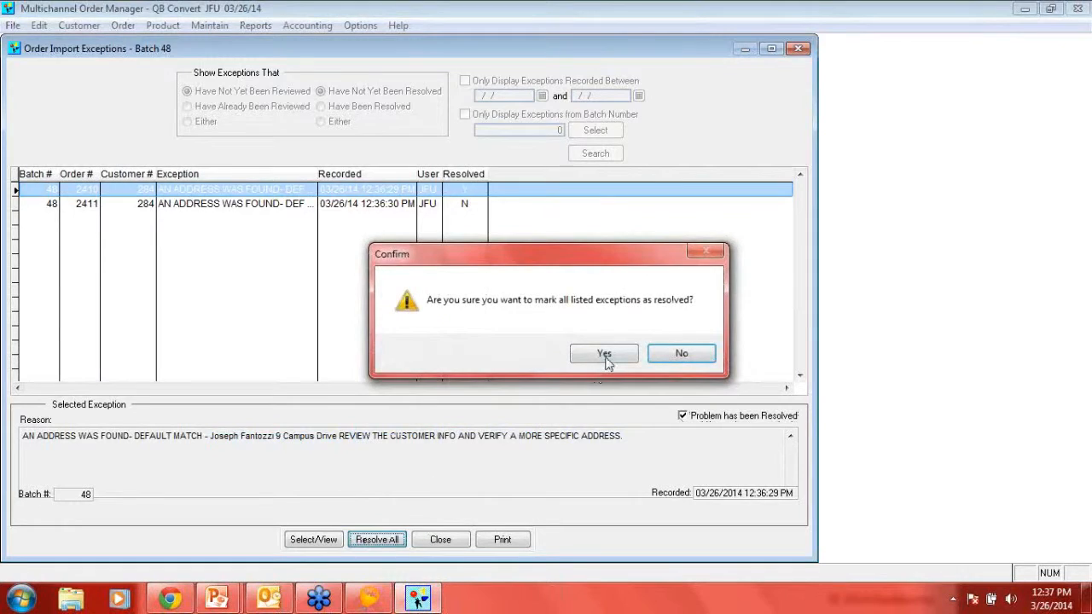
{"action": "left_click", "coordinate": [603, 355]}
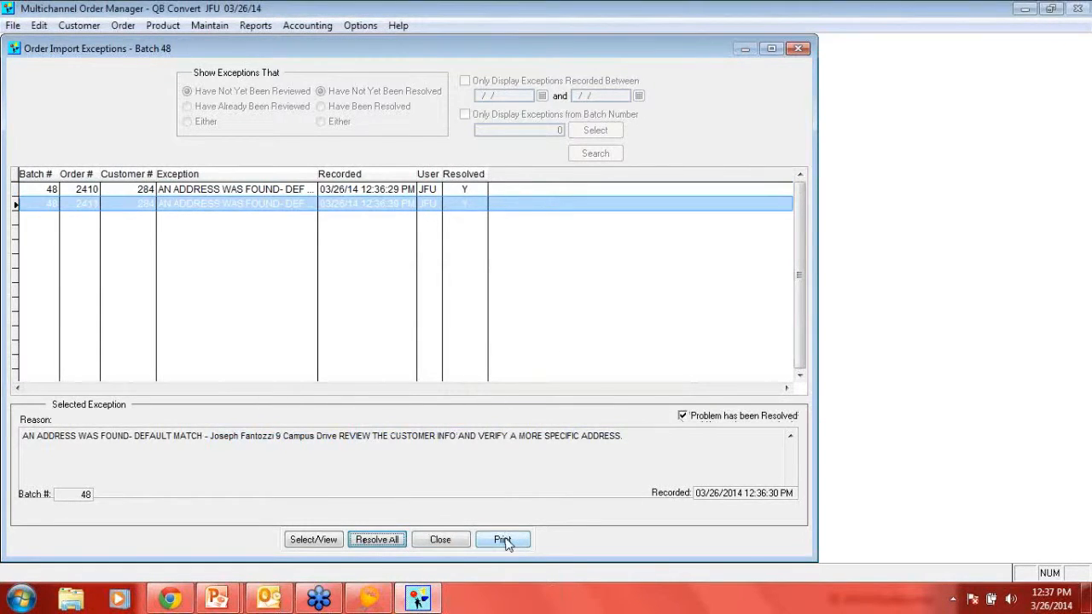
{"action": "left_click", "coordinate": [440, 540]}
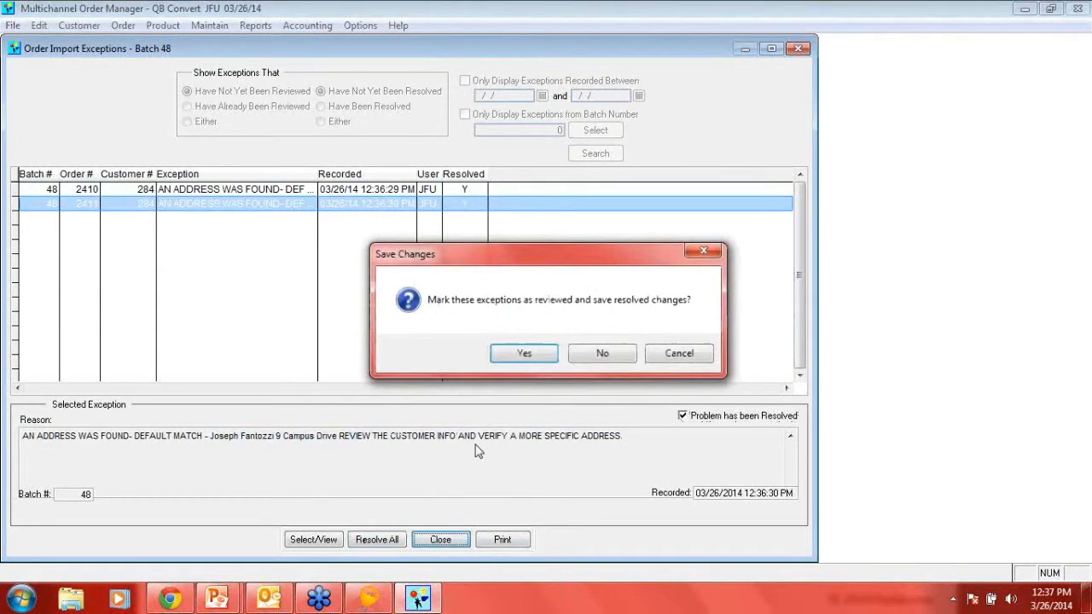
{"action": "left_click", "coordinate": [533, 357]}
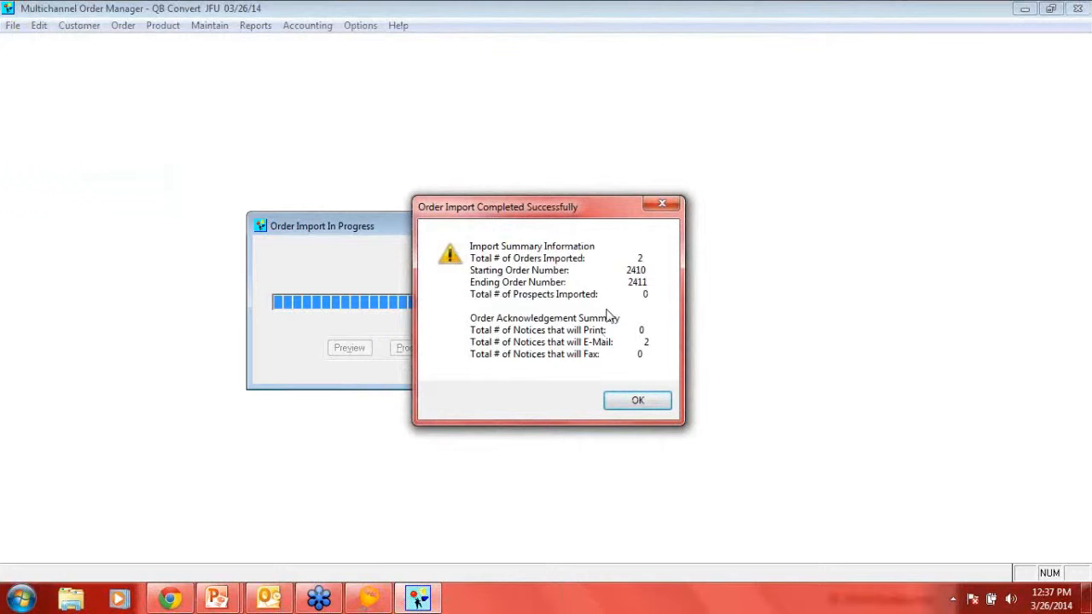
{"action": "left_click", "coordinate": [638, 401]}
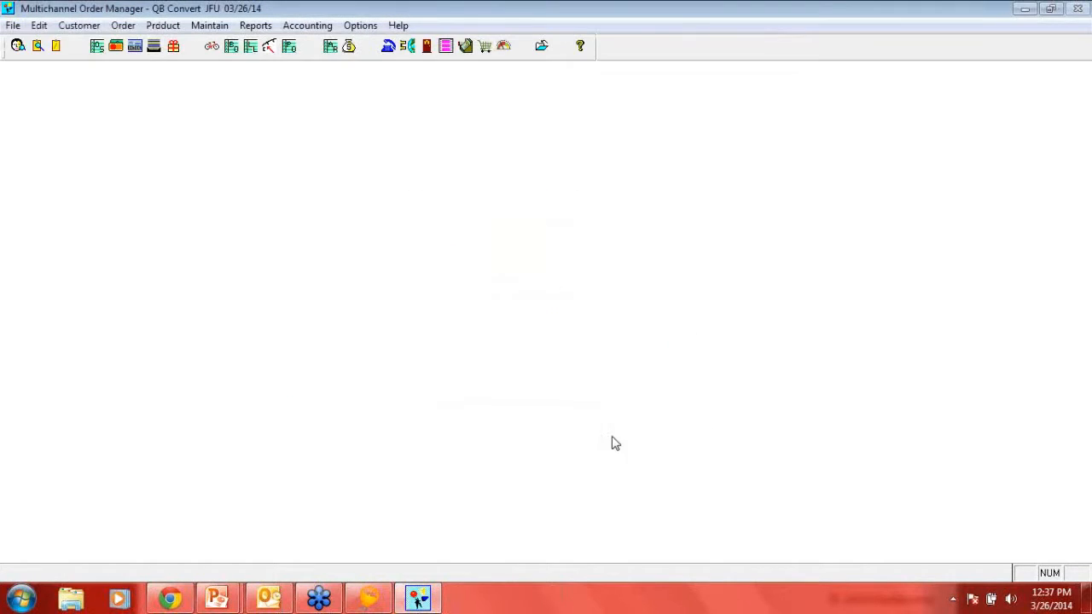
- Look up the imported web order by its alternate order number in the customer and order lookup
{"action": "left_click", "coordinate": [18, 46]}
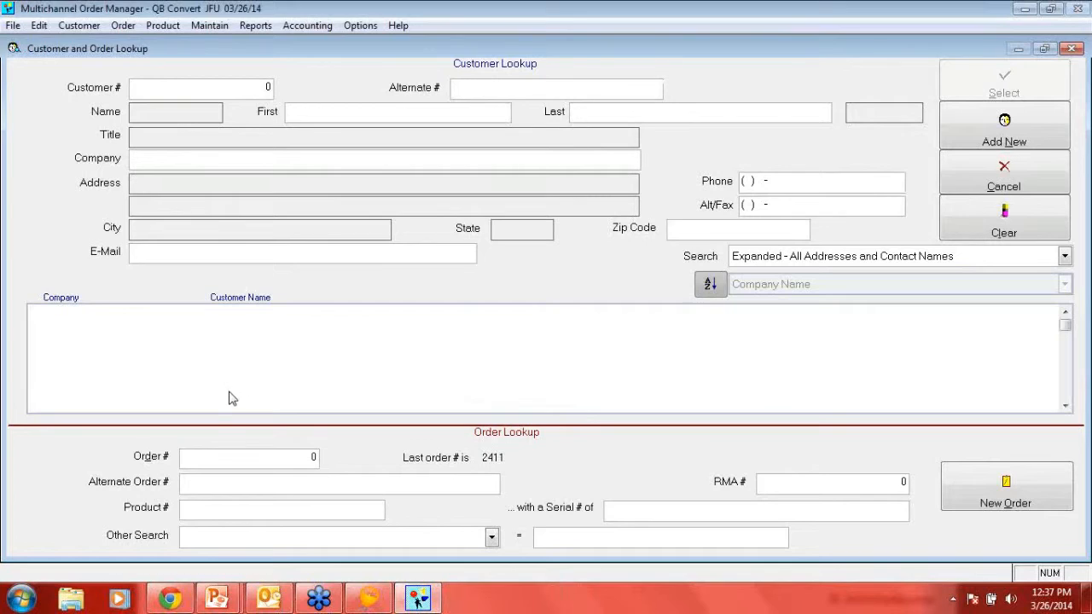
{"action": "left_click", "coordinate": [198, 480]}
{"action": "type", "text": "100000034"}
{"action": "key", "text": "Return"}
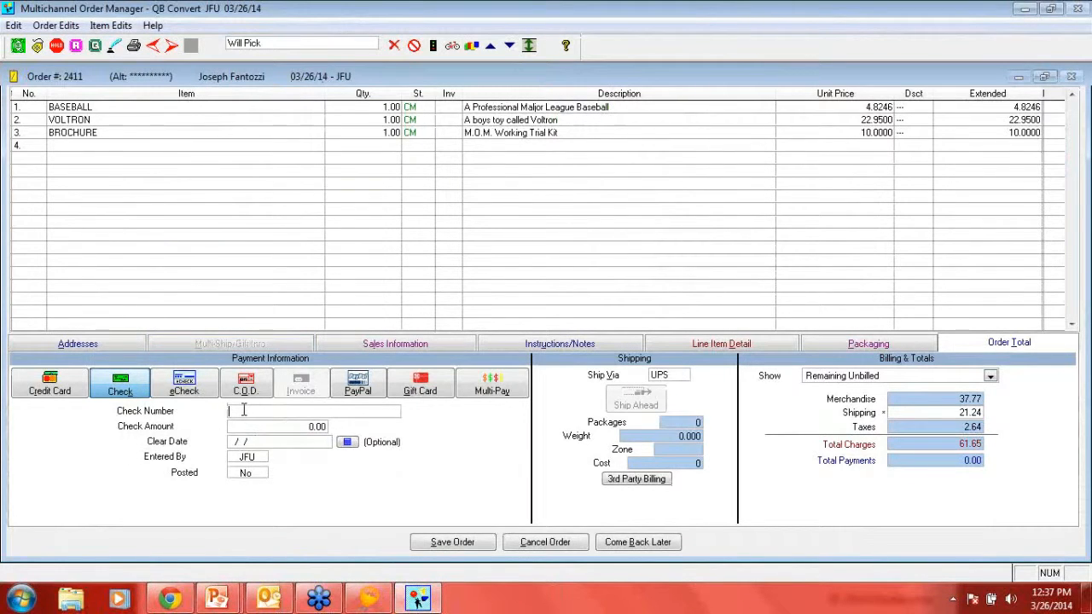
- Record the order's check payment by entering the check number and a check amount of 61.65
{"action": "type", "text": "3165464"}
{"action": "left_click", "coordinate": [281, 426]}
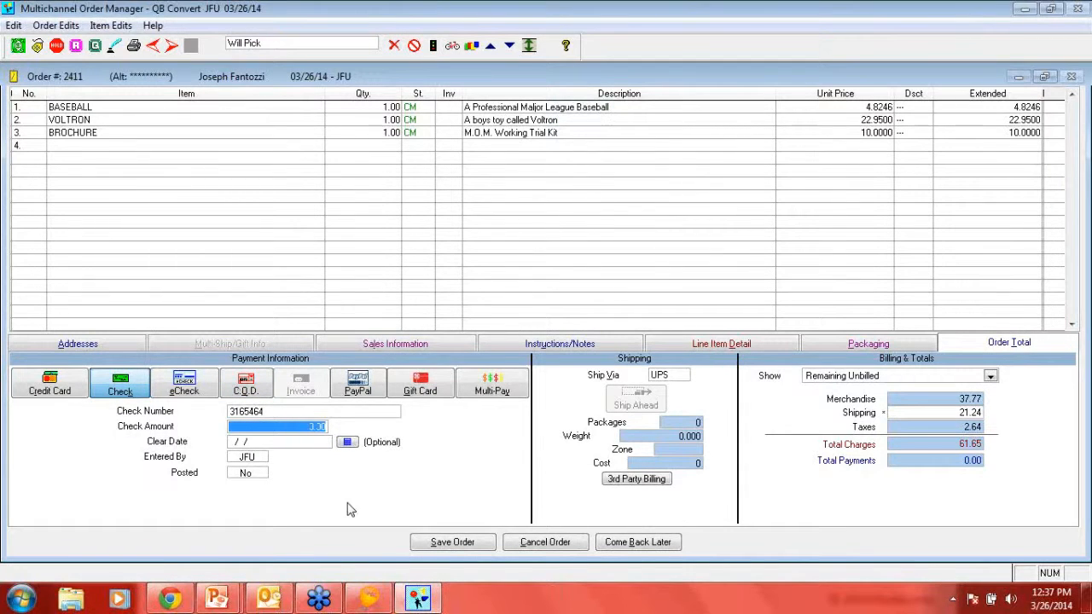
{"action": "type", "text": "61.65"}
{"action": "key", "text": "Tab"}
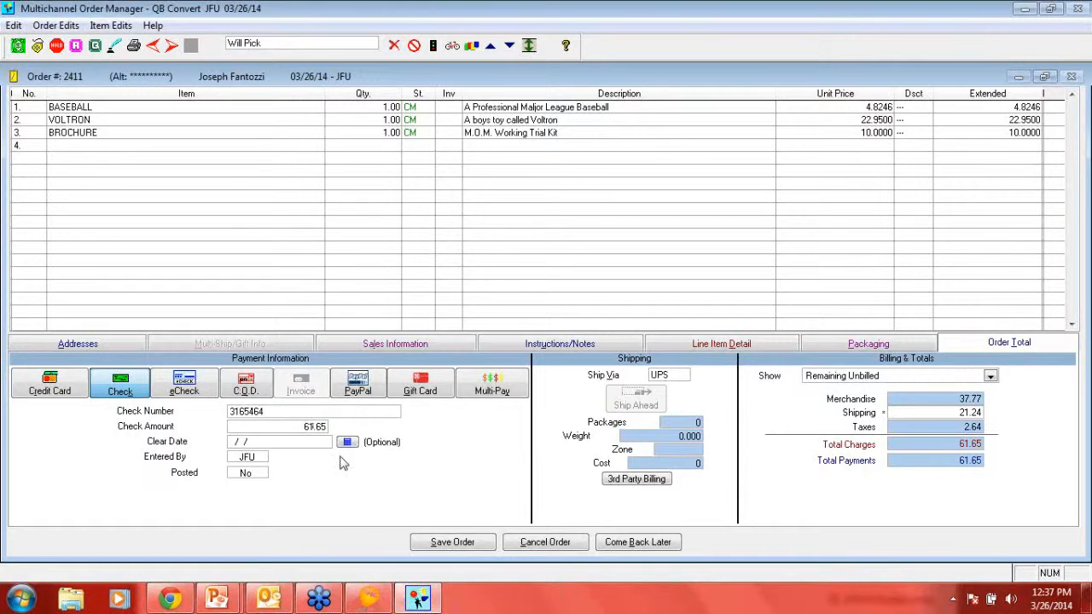
- Review the BASEBALL line item's details and its extended product information with image
{"action": "left_click", "coordinate": [445, 111]}
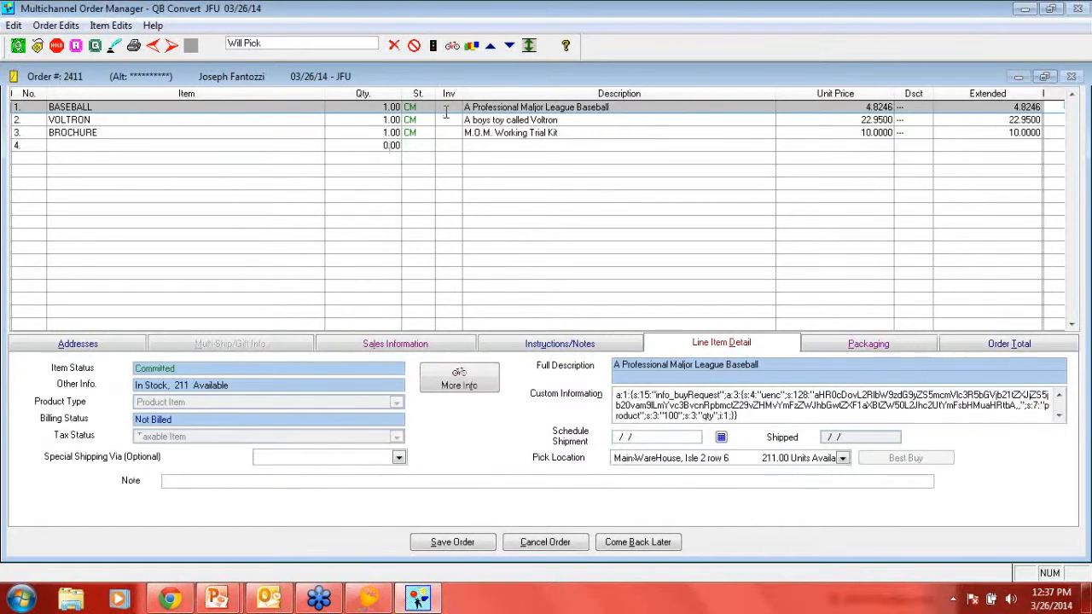
{"action": "left_click", "coordinate": [461, 375]}
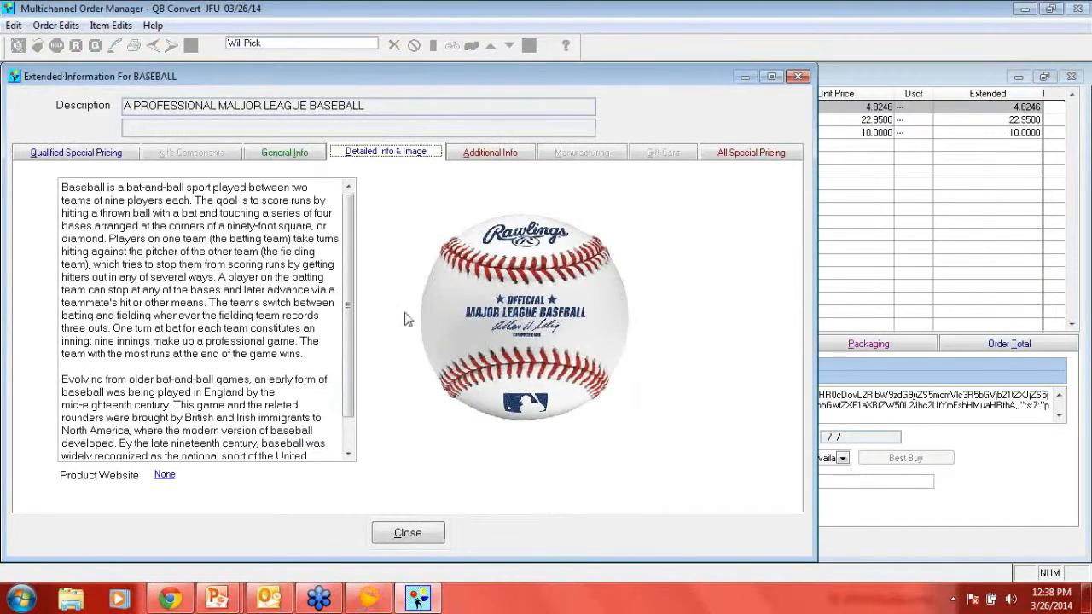
{"action": "left_click", "coordinate": [376, 533]}
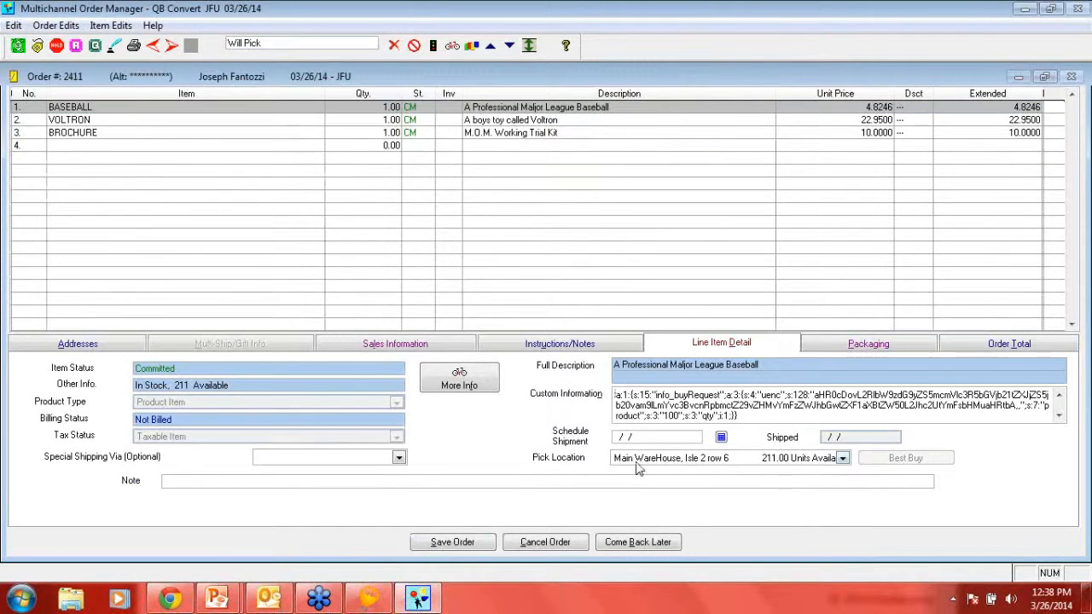
- Save the order and close the customer and order lookup
{"action": "left_click", "coordinate": [447, 542]}
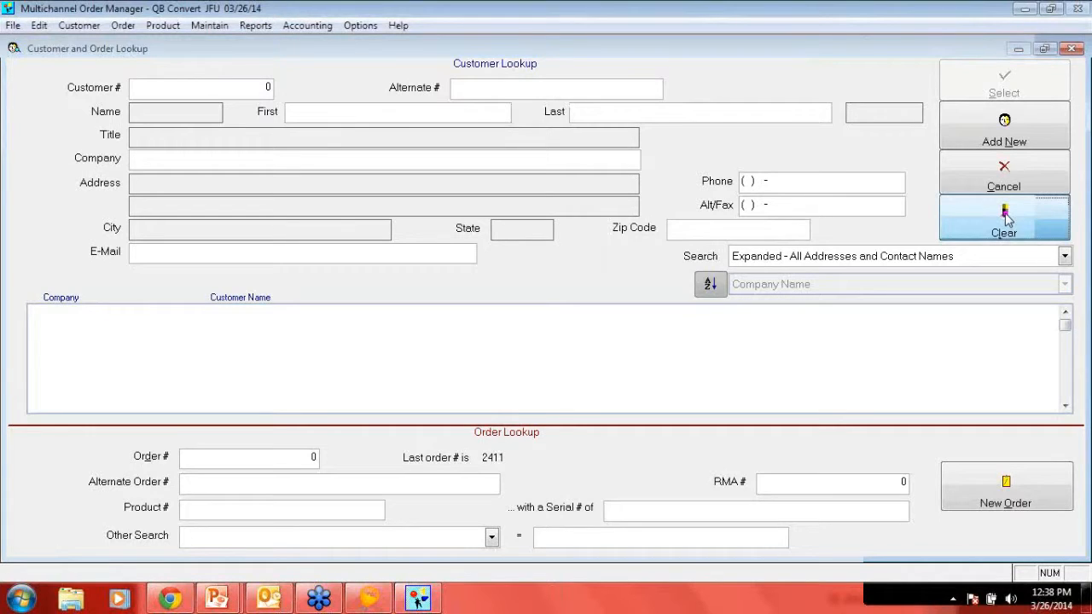
{"action": "left_click", "coordinate": [1000, 181]}
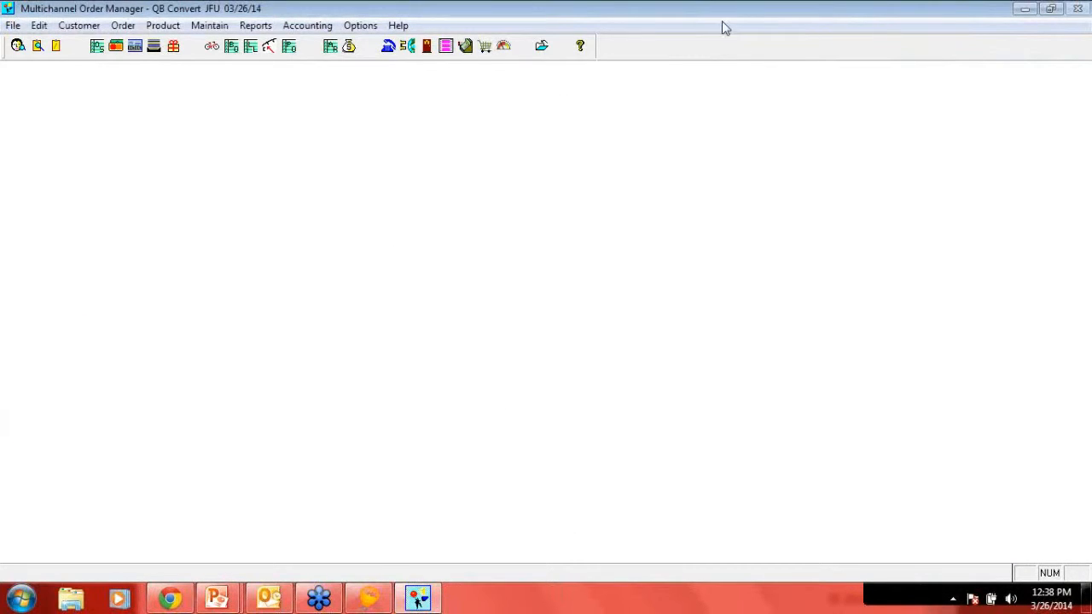
{"action": "left_click", "coordinate": [210, 27]}
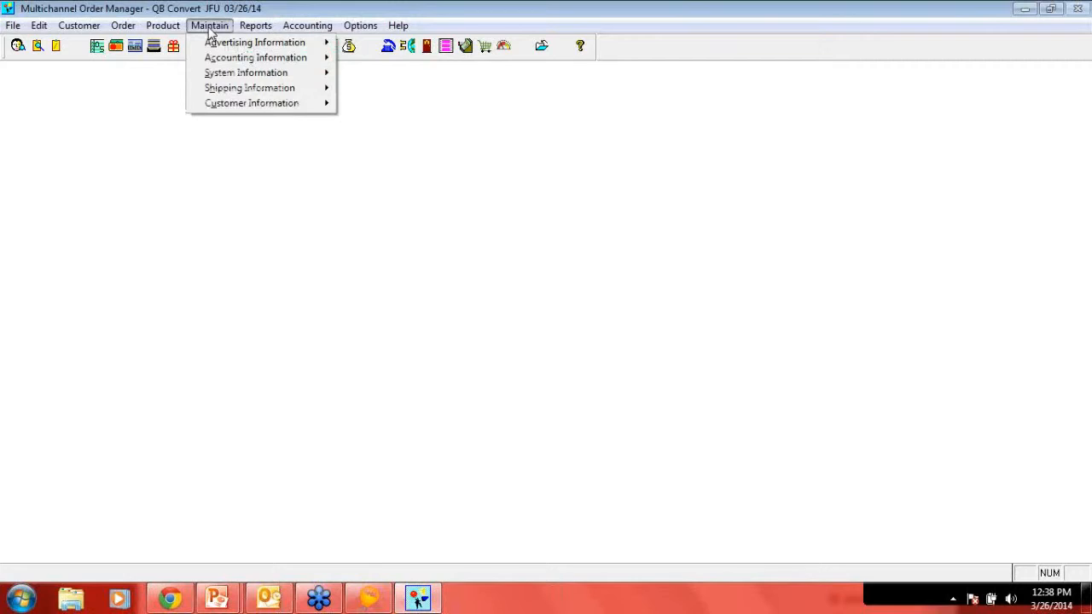
{"action": "mouse_move", "coordinate": [230, 75]}
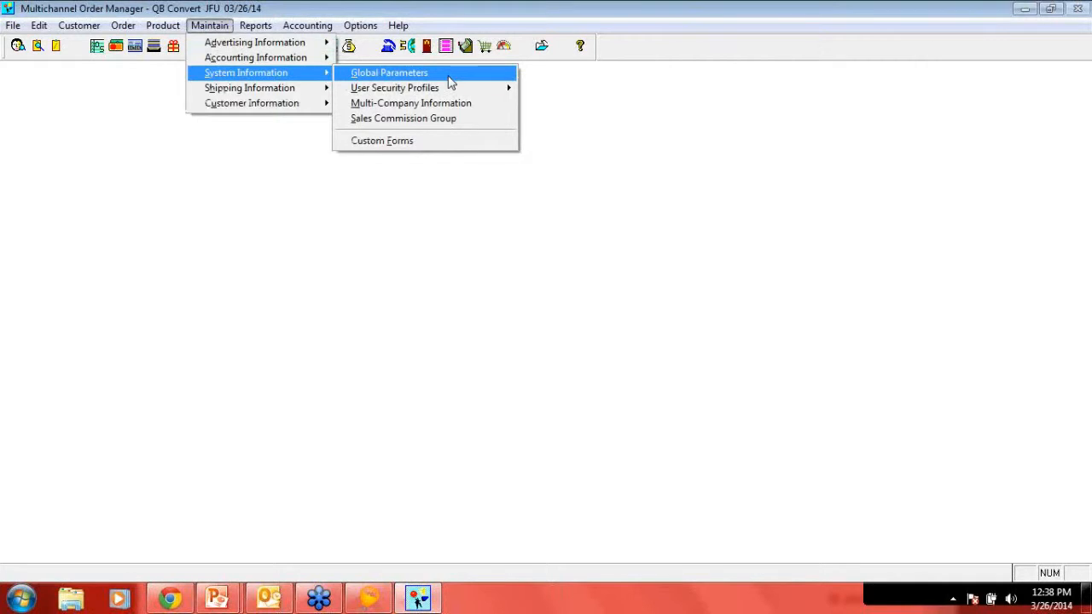
{"action": "left_click", "coordinate": [989, 274]}
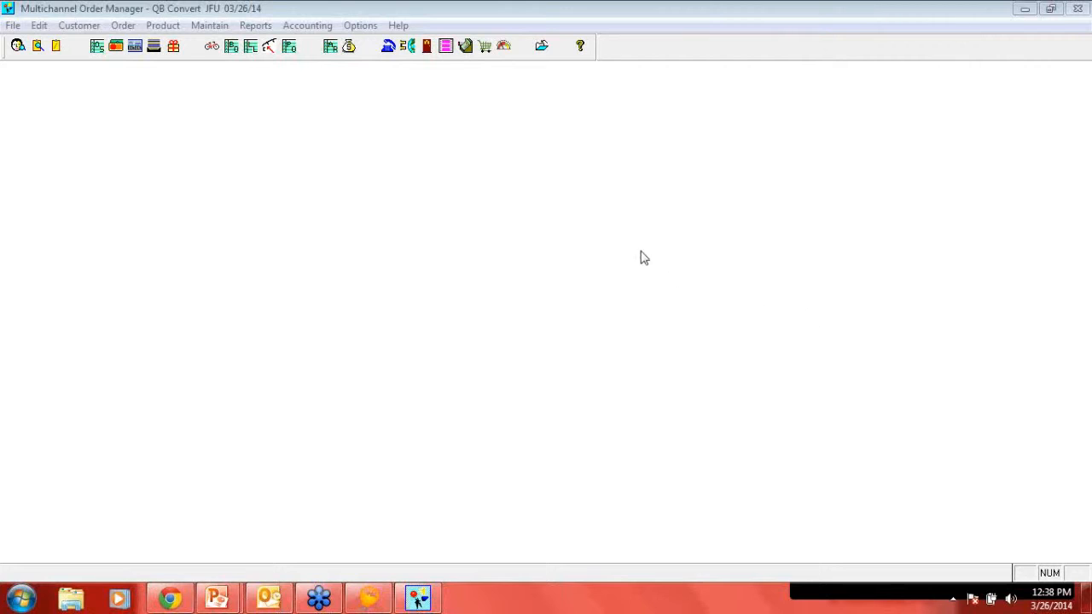
- Open the order processing design settings in the system's global parameters
{"action": "left_click", "coordinate": [209, 25]}
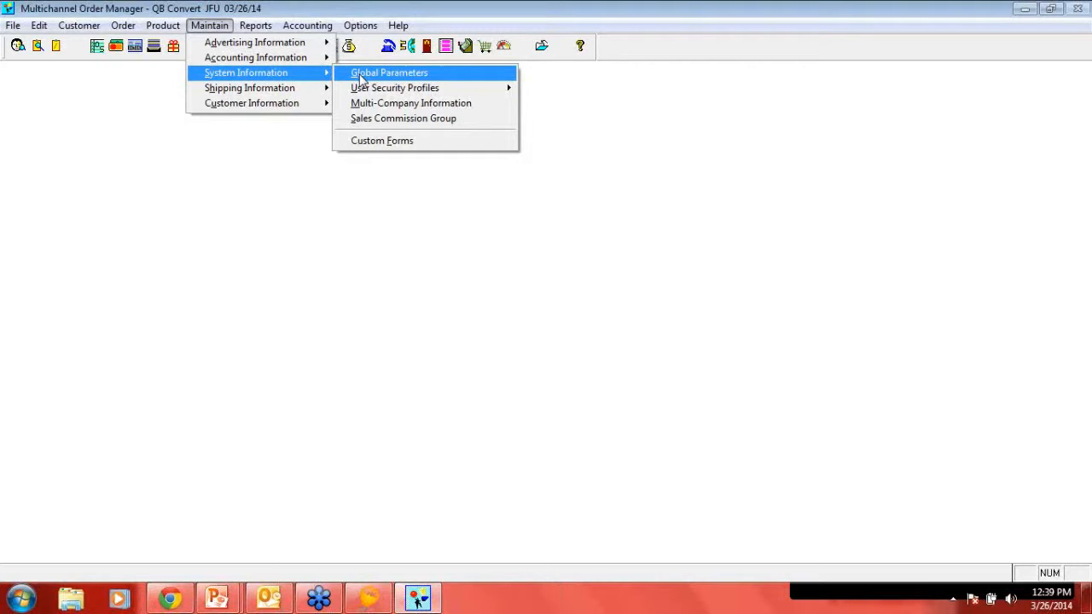
{"action": "left_click", "coordinate": [365, 77]}
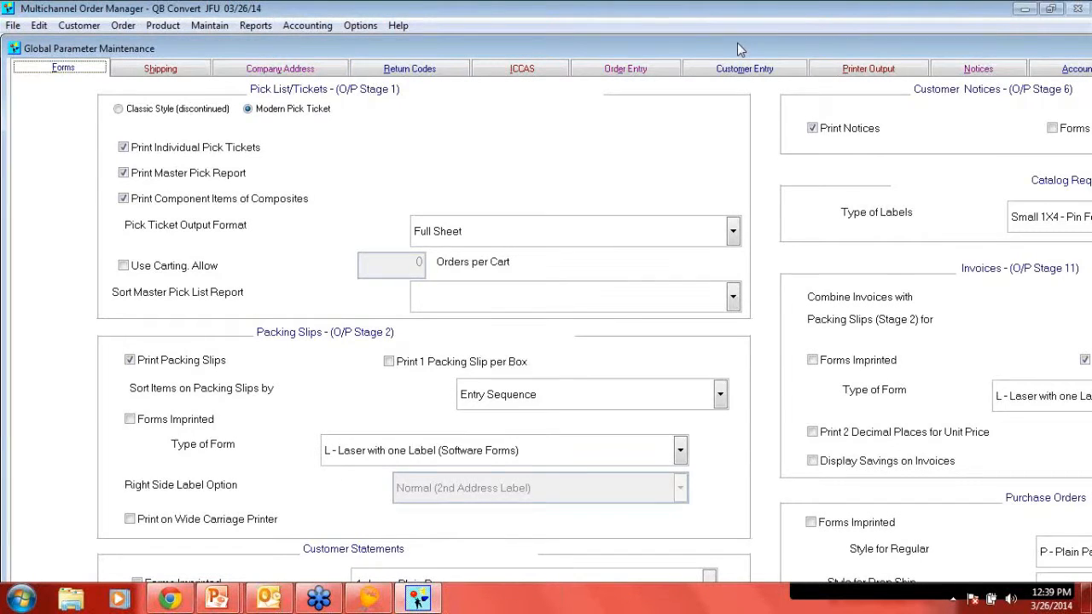
{"action": "left_click", "coordinate": [877, 72]}
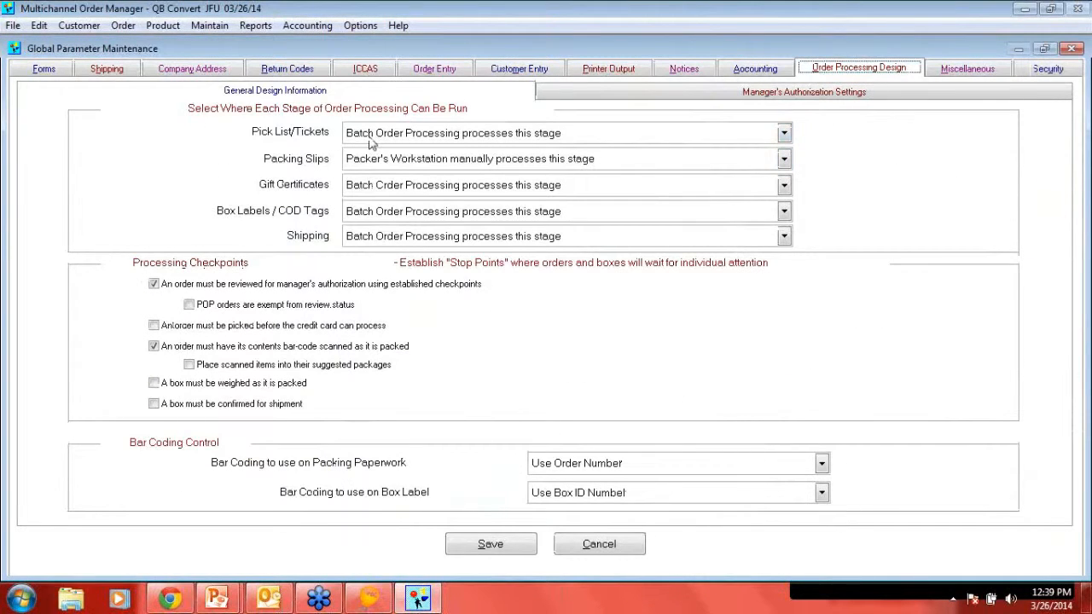
- Try Batch Order Processing for the packing slips stage, return it to Packer's Workstation, and close the global parameters without saving
{"action": "left_click", "coordinate": [352, 161]}
{"action": "left_click", "coordinate": [375, 176]}
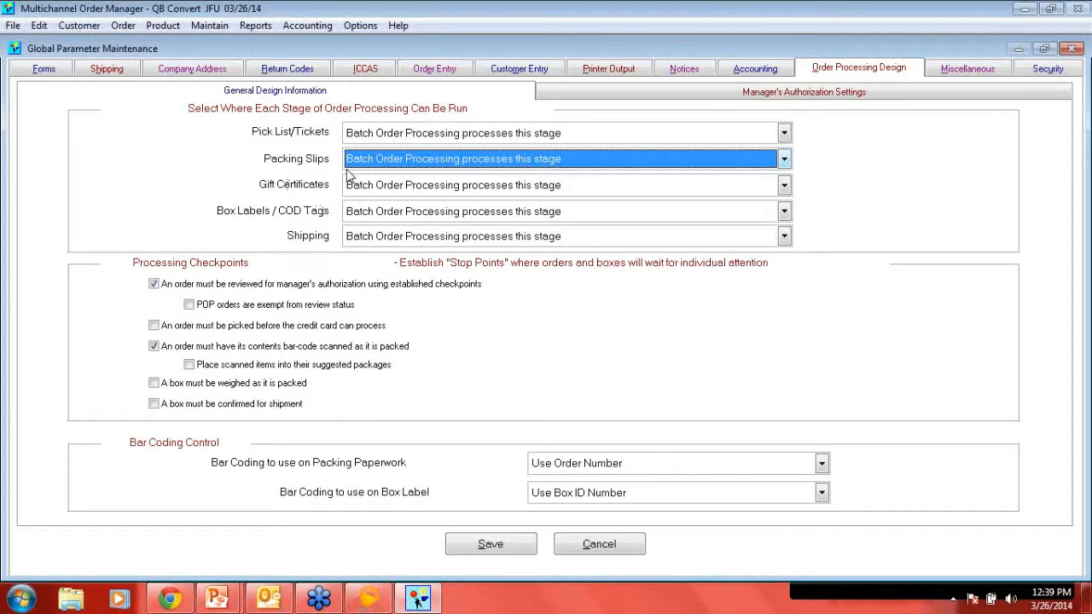
{"action": "left_click", "coordinate": [375, 163]}
{"action": "left_click", "coordinate": [382, 193]}
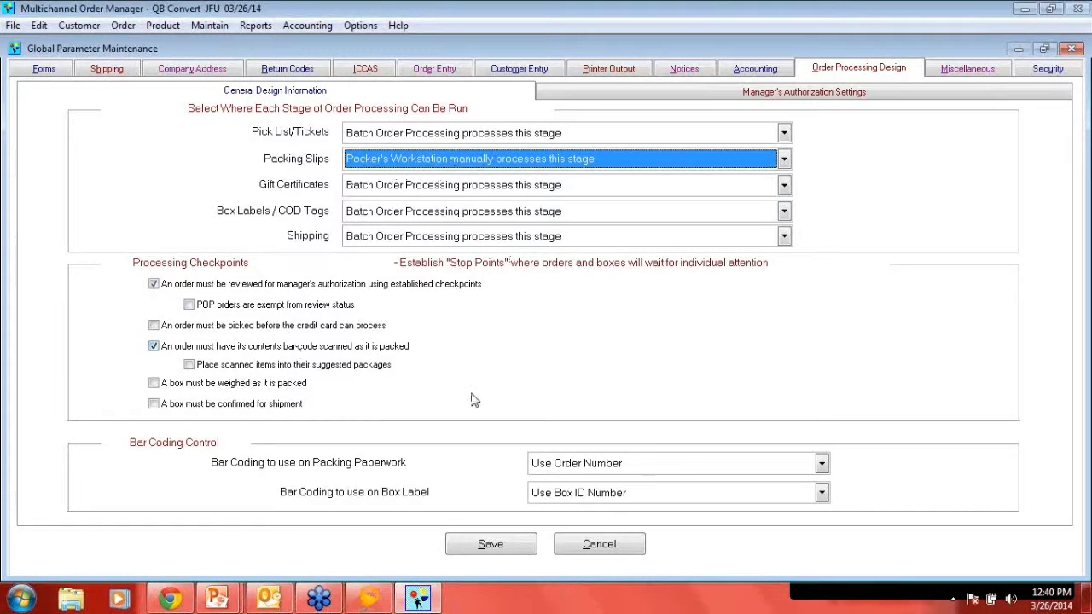
{"action": "left_click", "coordinate": [614, 548]}
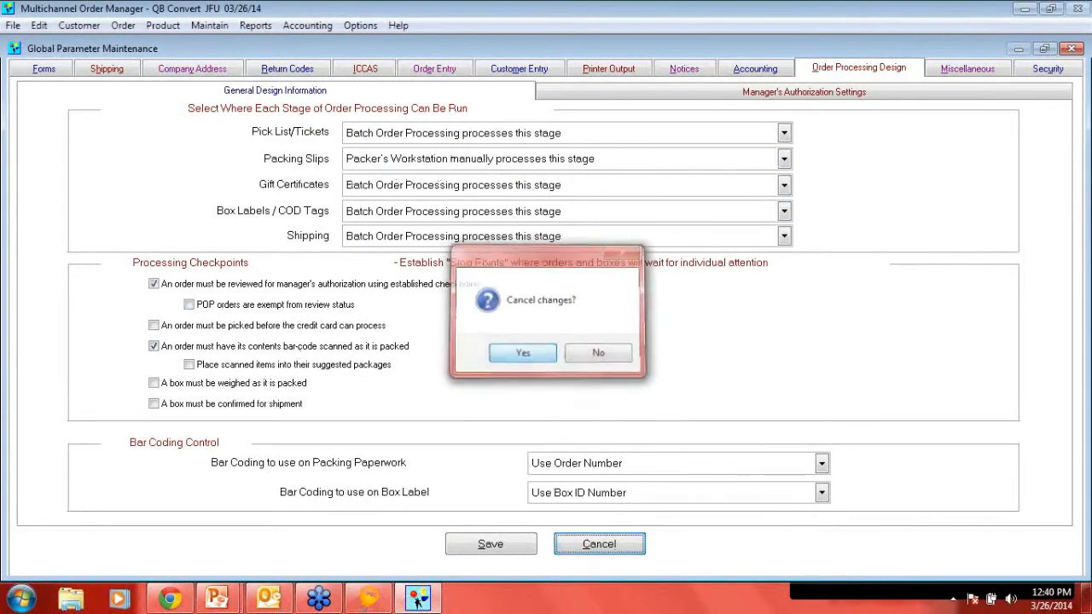
{"action": "left_click", "coordinate": [523, 353]}
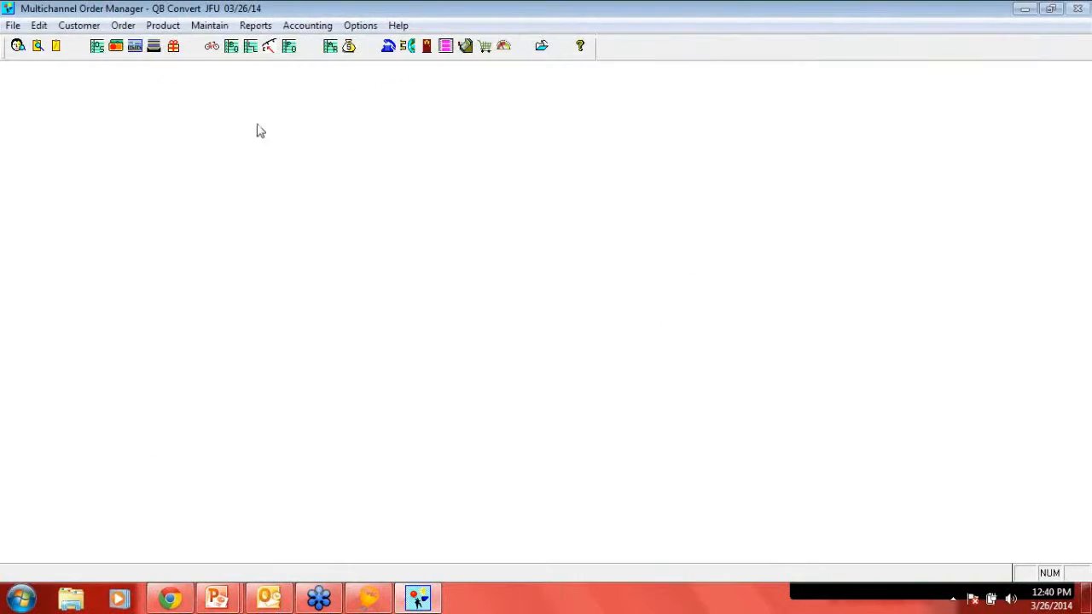
- Open batch order processing and review the list of orders waiting in the Pick List/Tickets stage
{"action": "left_click", "coordinate": [154, 47]}
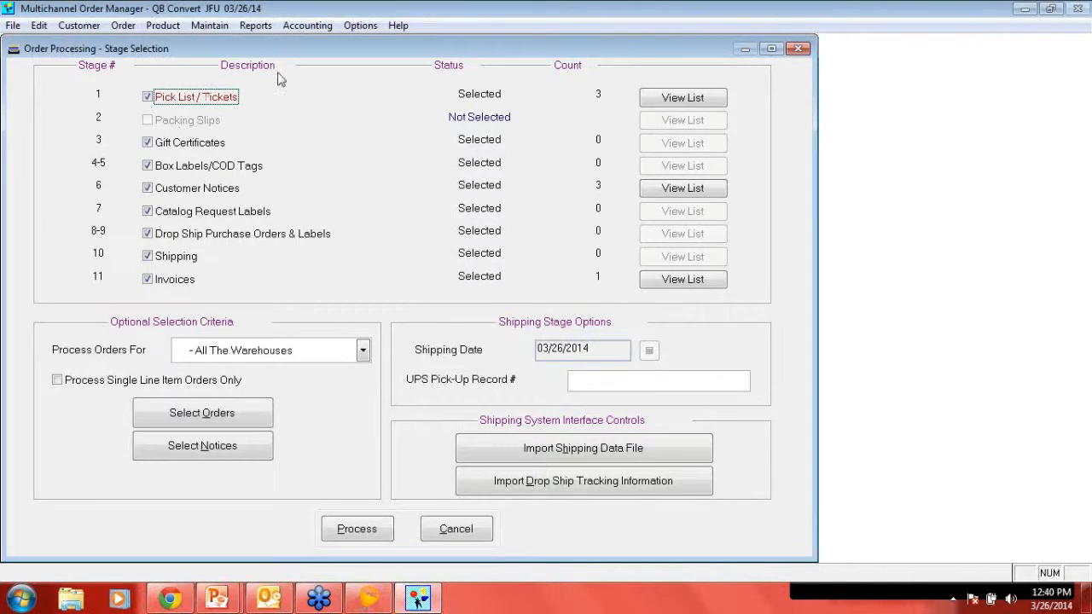
{"action": "left_click", "coordinate": [650, 101]}
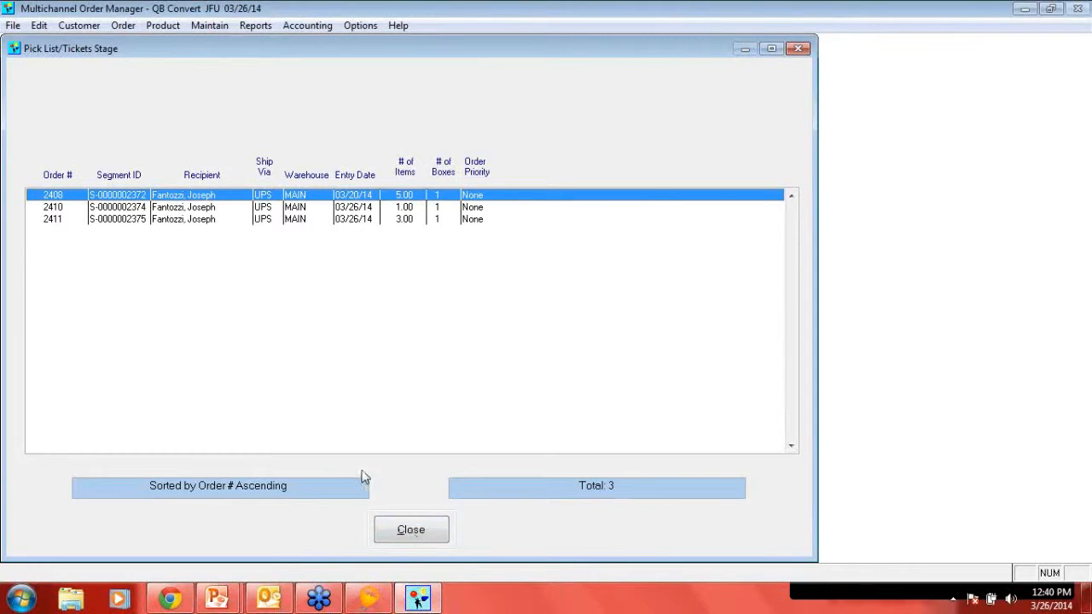
{"action": "left_click", "coordinate": [422, 536]}
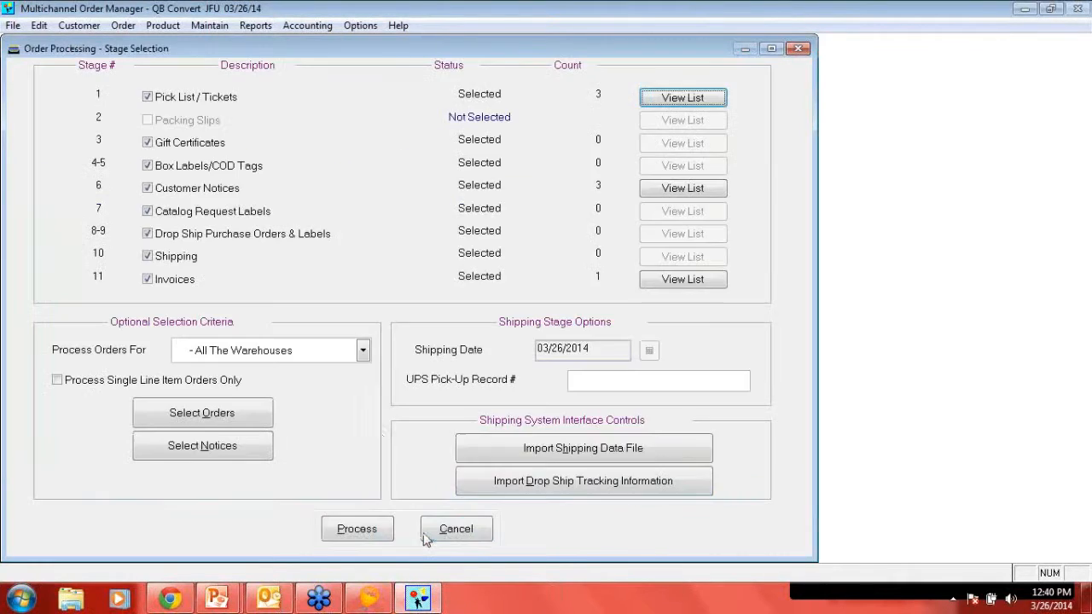
- Limit order processing to the MAIN warehouse and start processing the selected stages
{"action": "left_click", "coordinate": [307, 354]}
{"action": "left_click", "coordinate": [282, 386]}
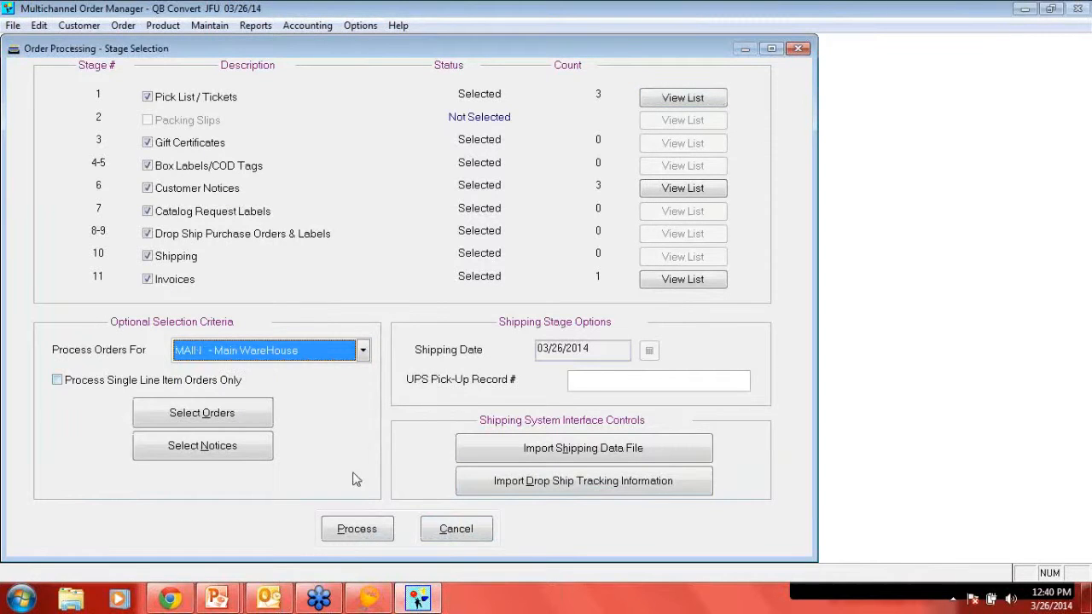
{"action": "left_click", "coordinate": [358, 530]}
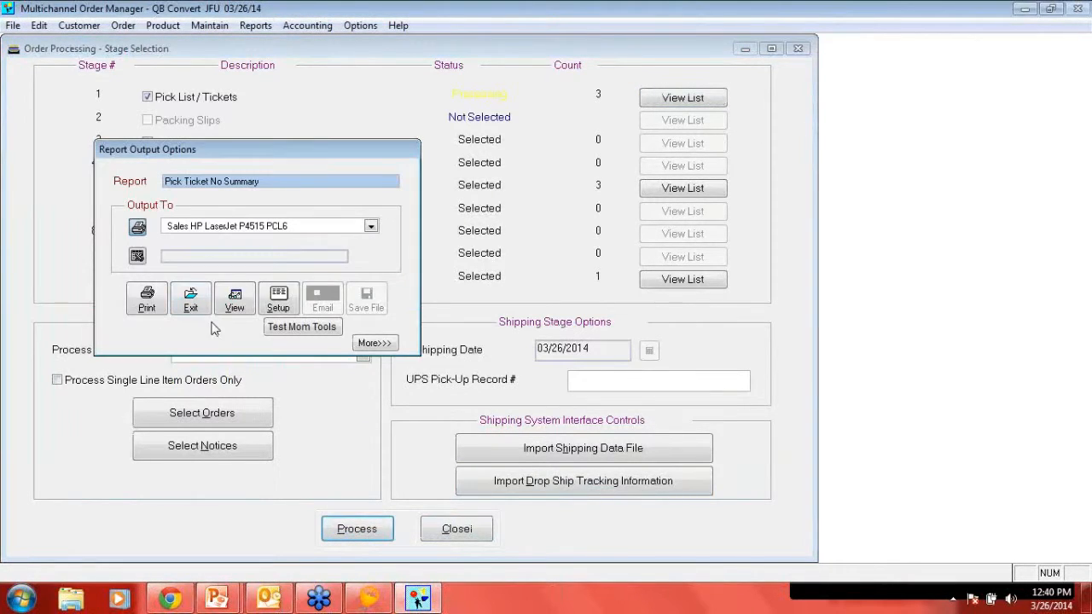
- Preview the pick ticket report full size, read through its item totals and barcodes, and close the preview
{"action": "left_click", "coordinate": [241, 305]}
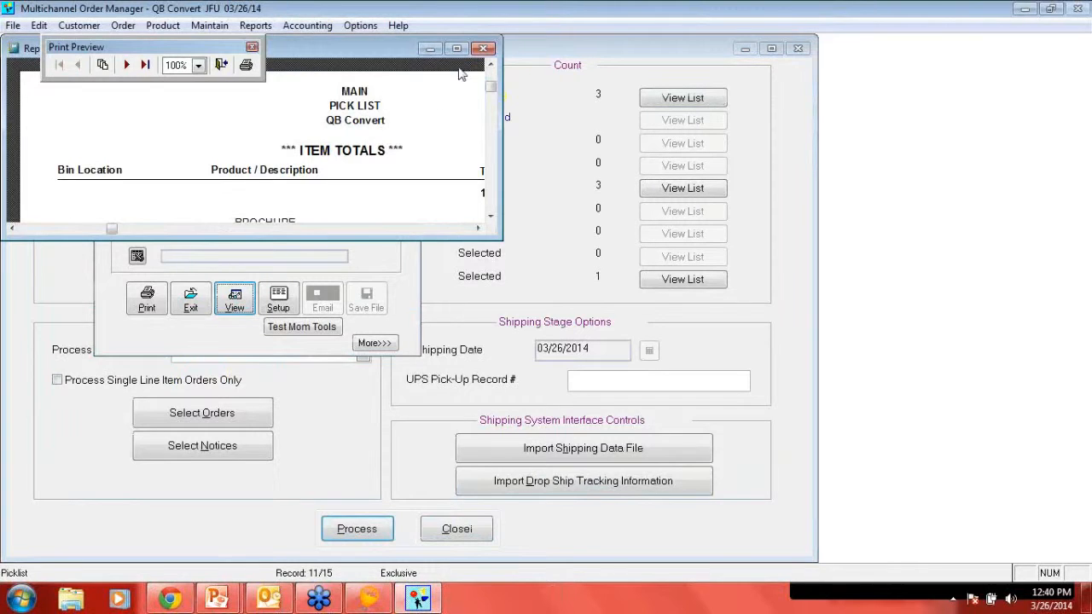
{"action": "left_click", "coordinate": [457, 48]}
{"action": "scroll", "coordinate": [323, 259], "scroll_direction": "down", "scroll_amount": 2}
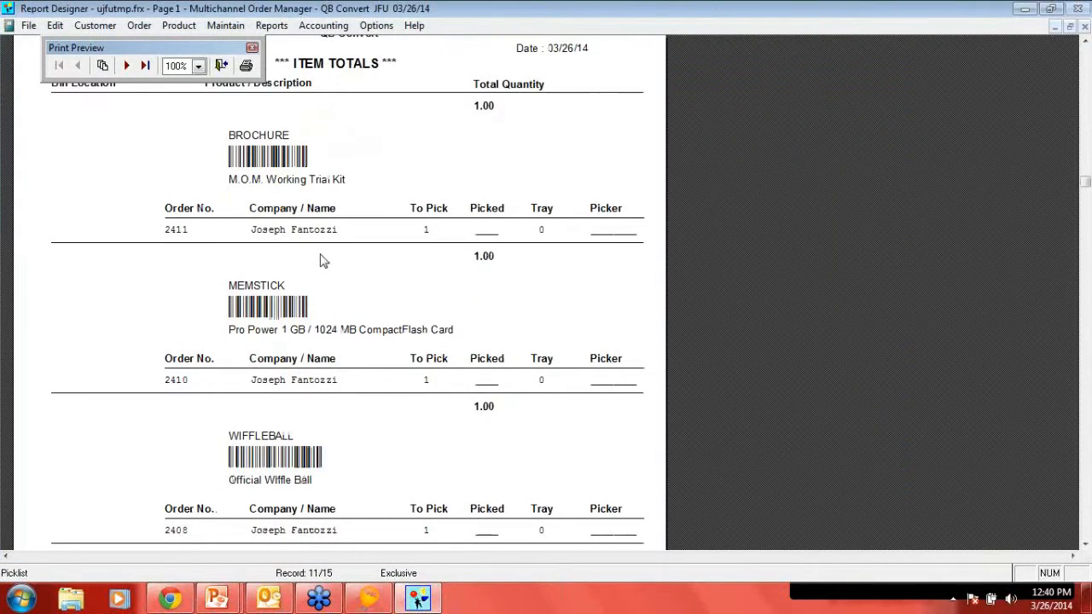
{"action": "scroll", "coordinate": [323, 260], "scroll_direction": "down", "scroll_amount": 6}
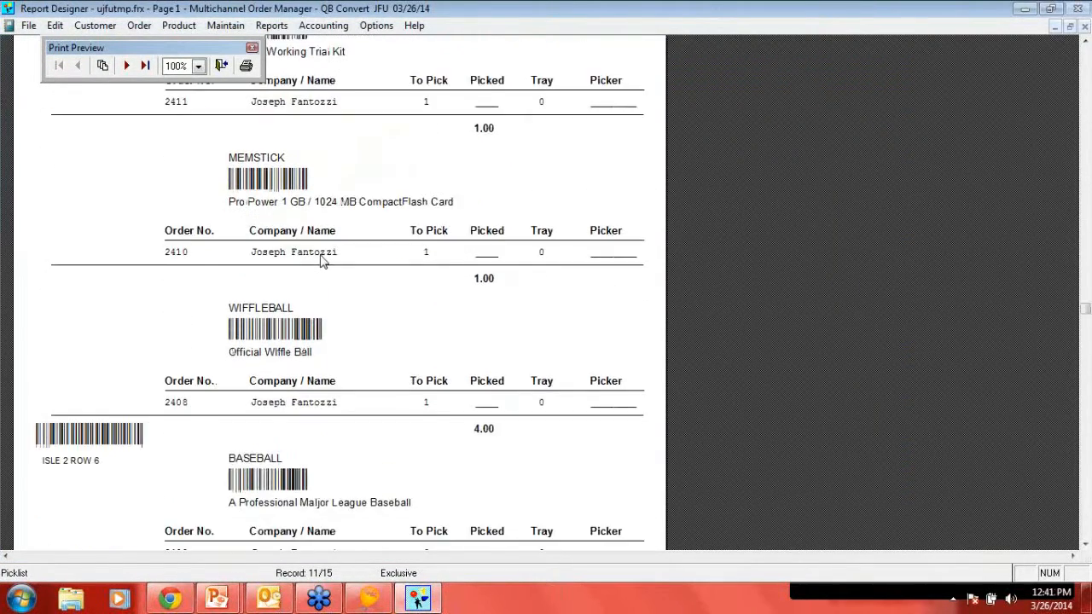
{"action": "scroll", "coordinate": [324, 267], "scroll_direction": "down", "scroll_amount": 1}
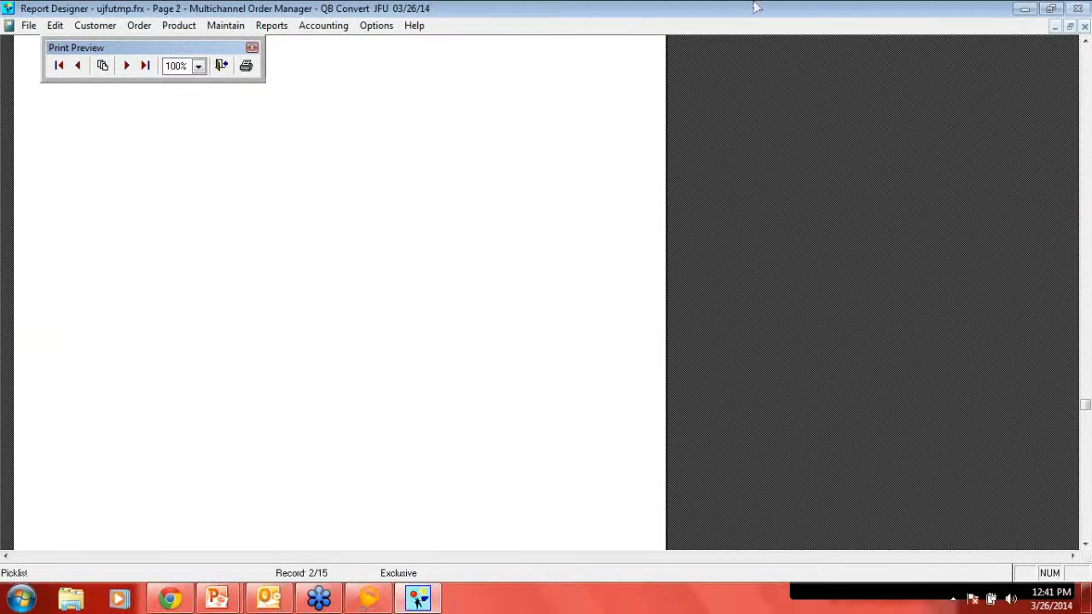
{"action": "left_click", "coordinate": [1084, 27]}
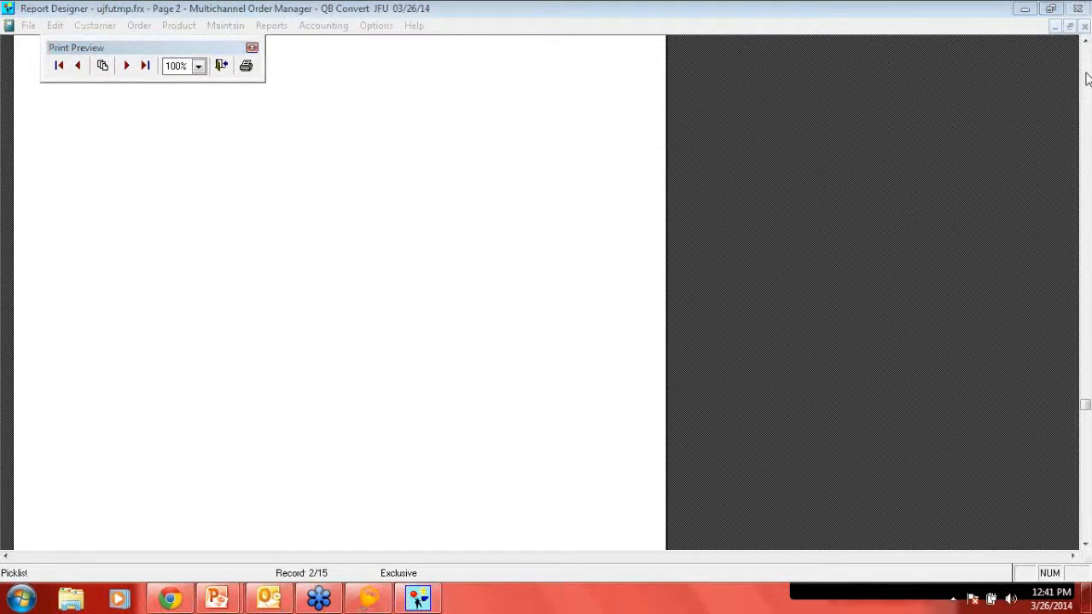
{"action": "left_click", "coordinate": [1084, 26]}
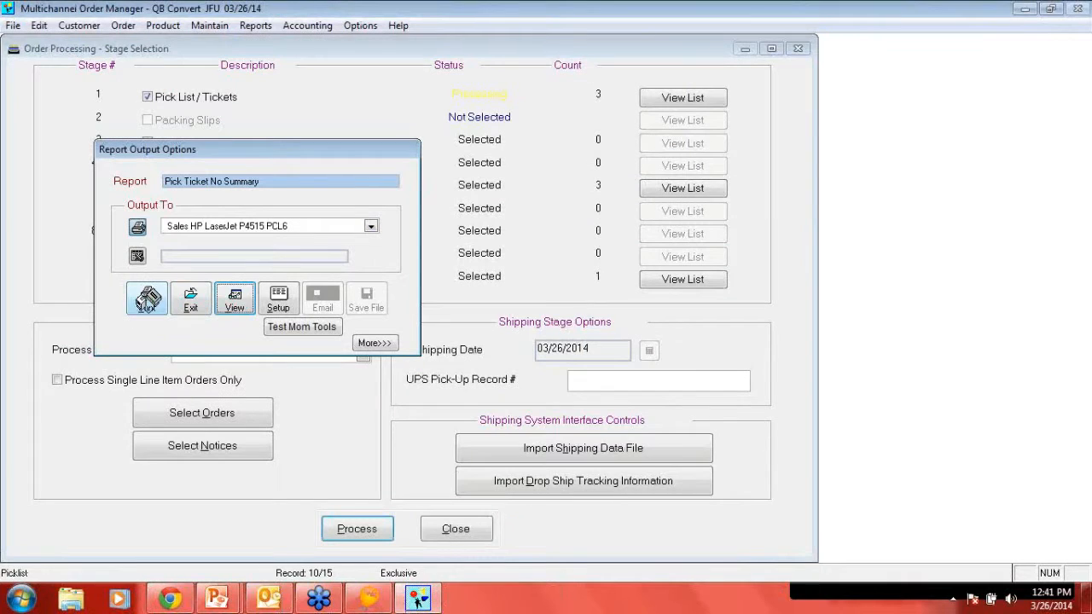
- Print the pick tickets to the Sales HP LaserJet P4515 PCL6, finish the remaining stages, and close order processing
{"action": "left_click", "coordinate": [146, 300]}
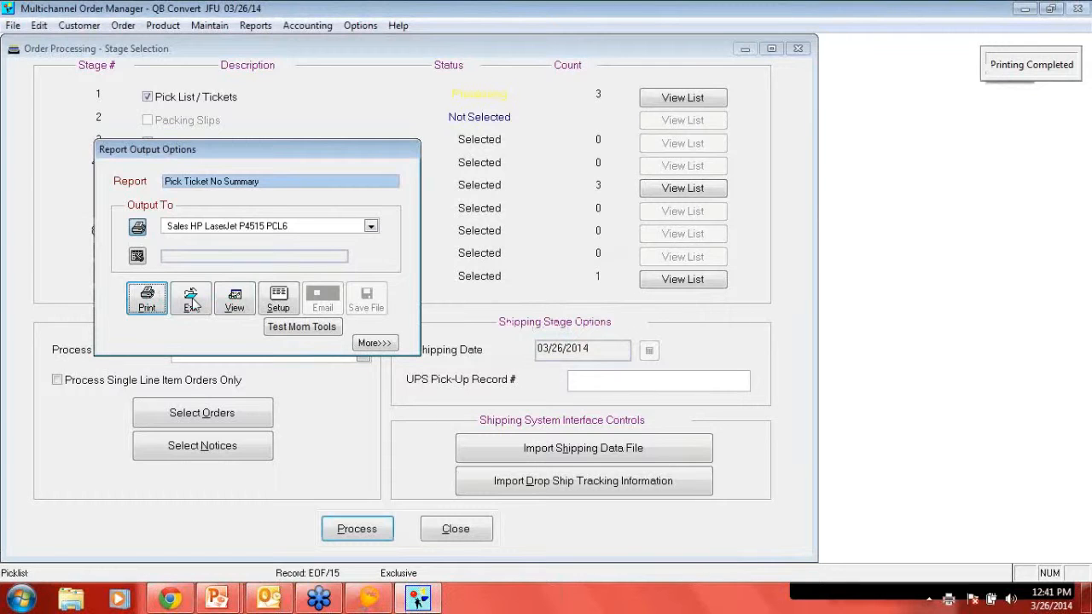
{"action": "left_click", "coordinate": [191, 300]}
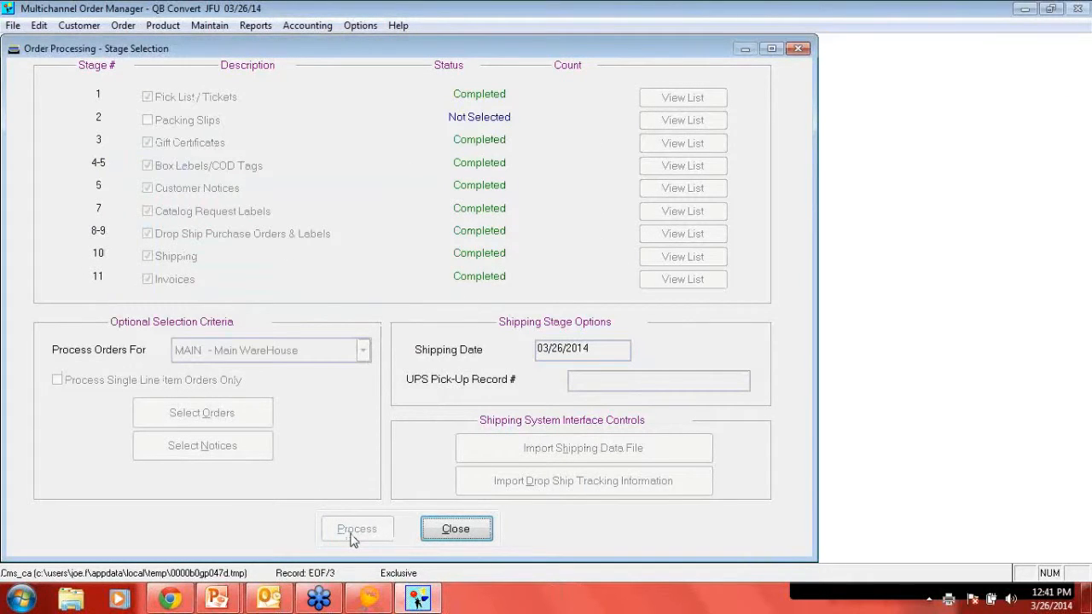
{"action": "left_click", "coordinate": [465, 539]}
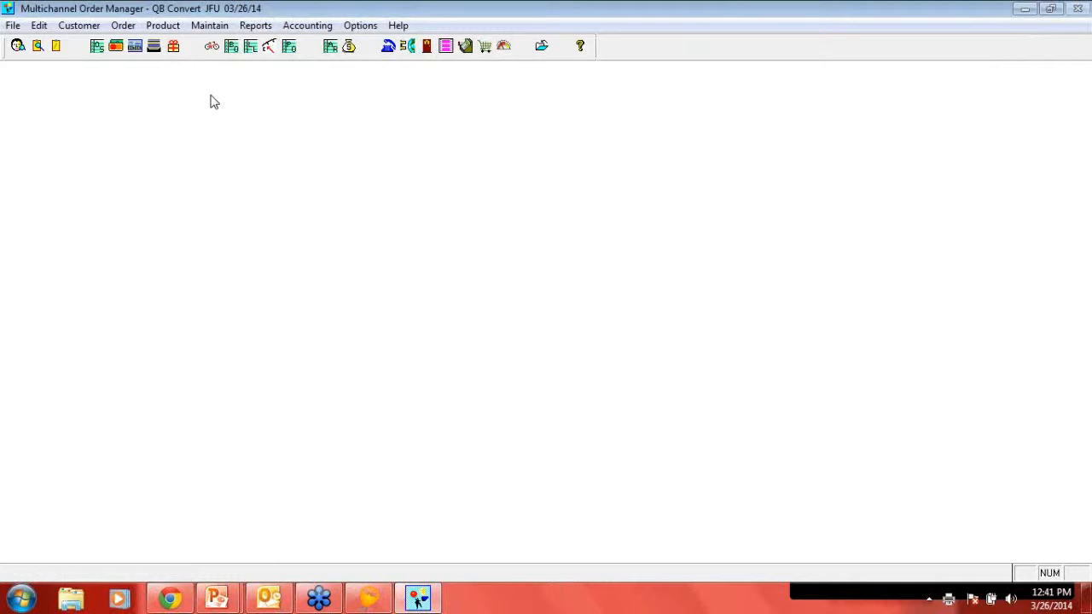
- In the Warehouse Manager's Station, create a new batch assigning all unassigned segments to the first listed picker/packer, and save it
{"action": "left_click", "coordinate": [123, 26]}
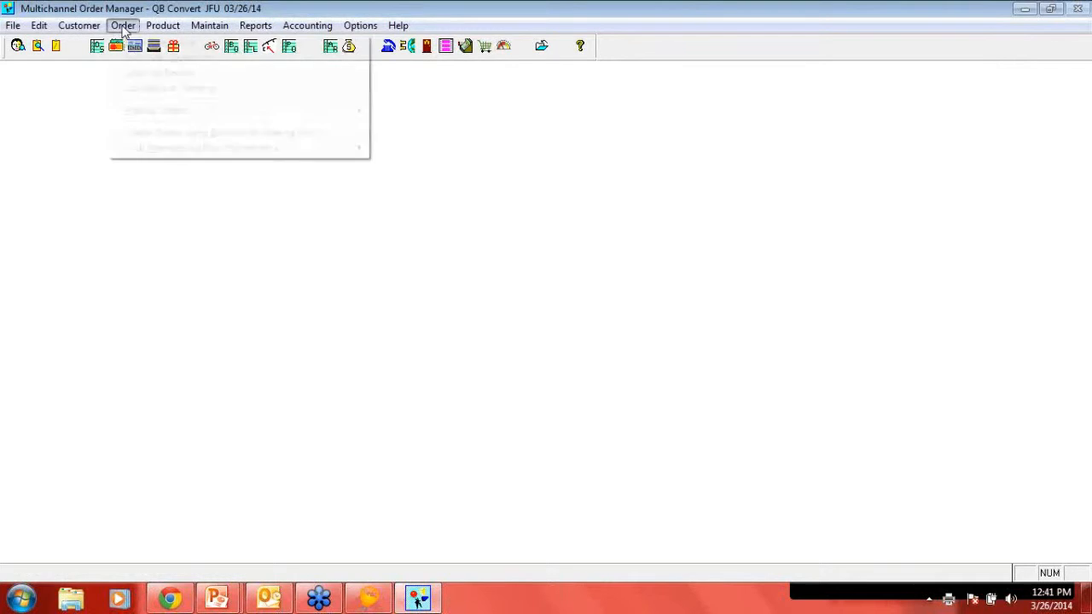
{"action": "mouse_move", "coordinate": [167, 119]}
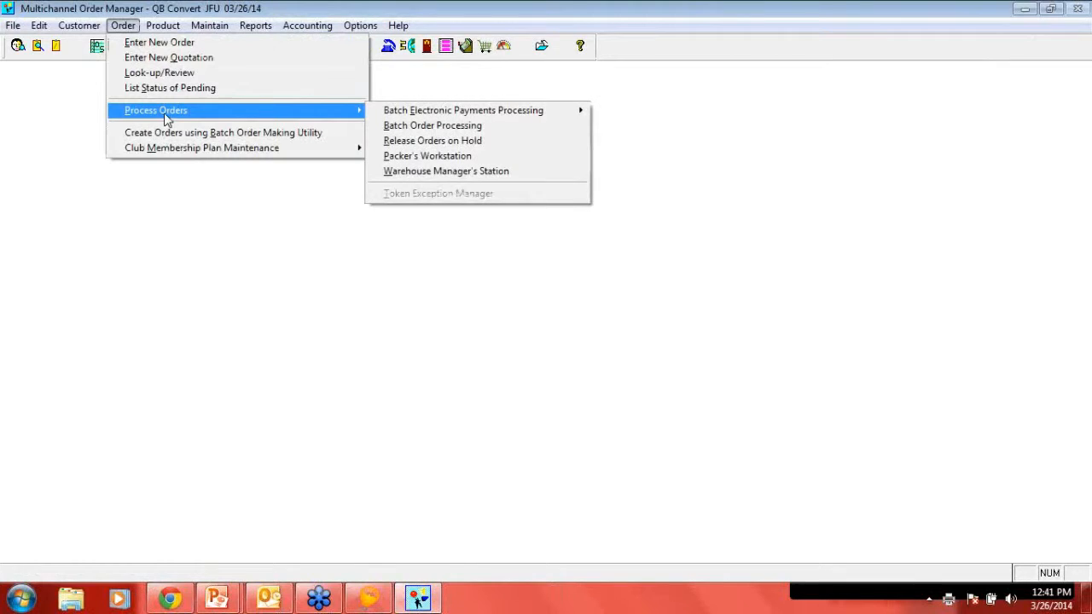
{"action": "left_click", "coordinate": [415, 174]}
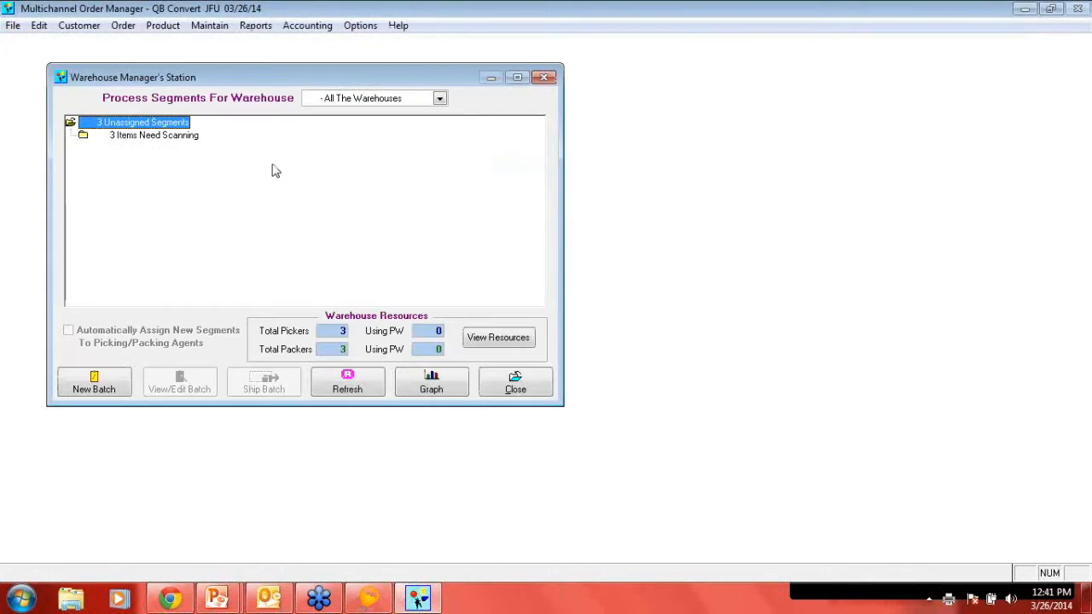
{"action": "left_click", "coordinate": [94, 384]}
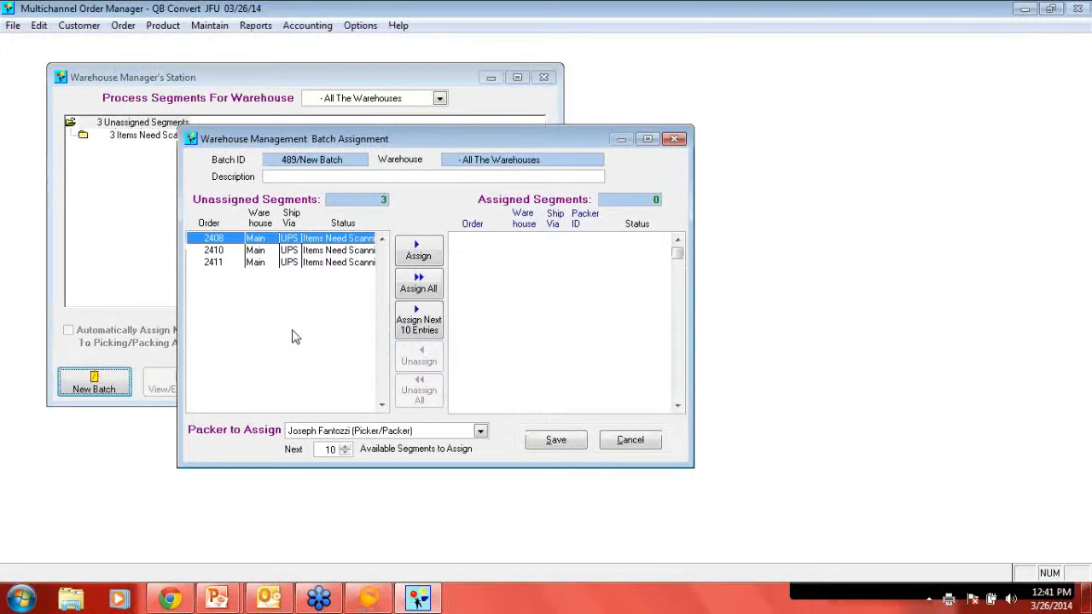
{"action": "left_click", "coordinate": [405, 432]}
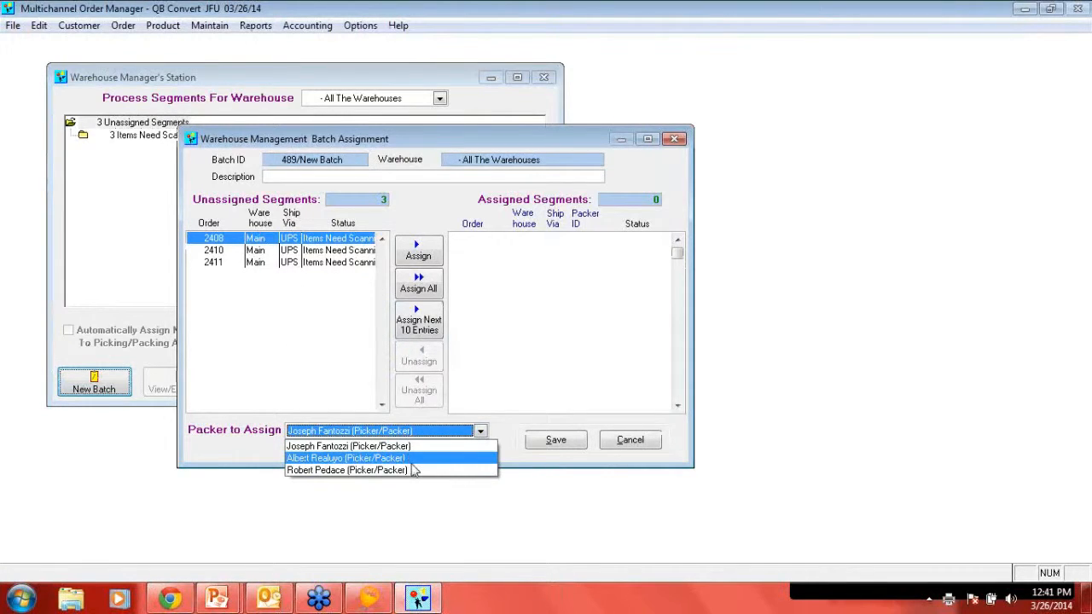
{"action": "left_click", "coordinate": [365, 446]}
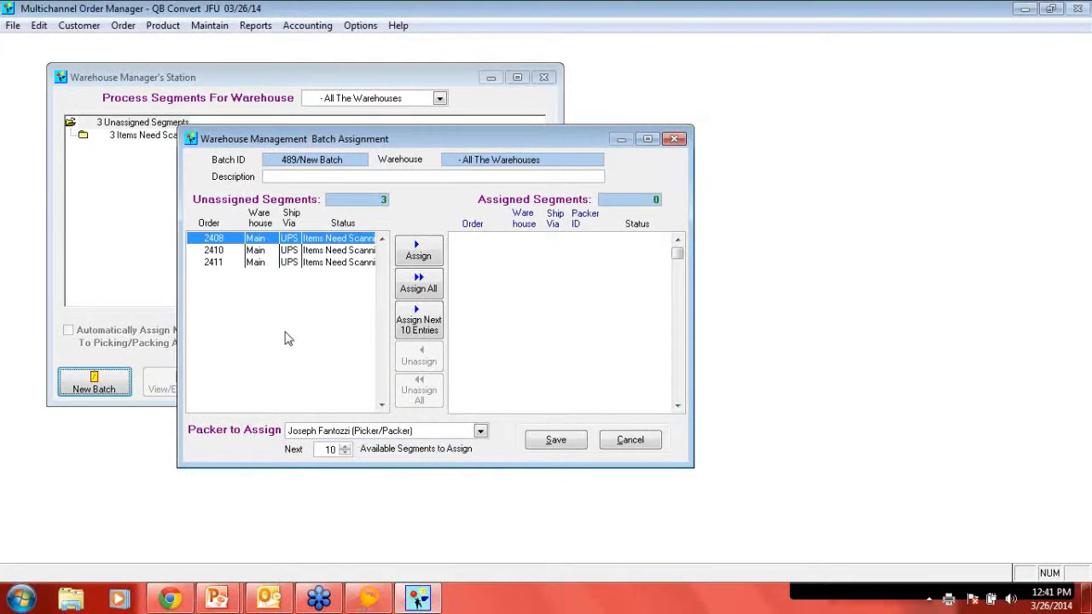
{"action": "left_click", "coordinate": [418, 284]}
{"action": "left_click", "coordinate": [557, 442]}
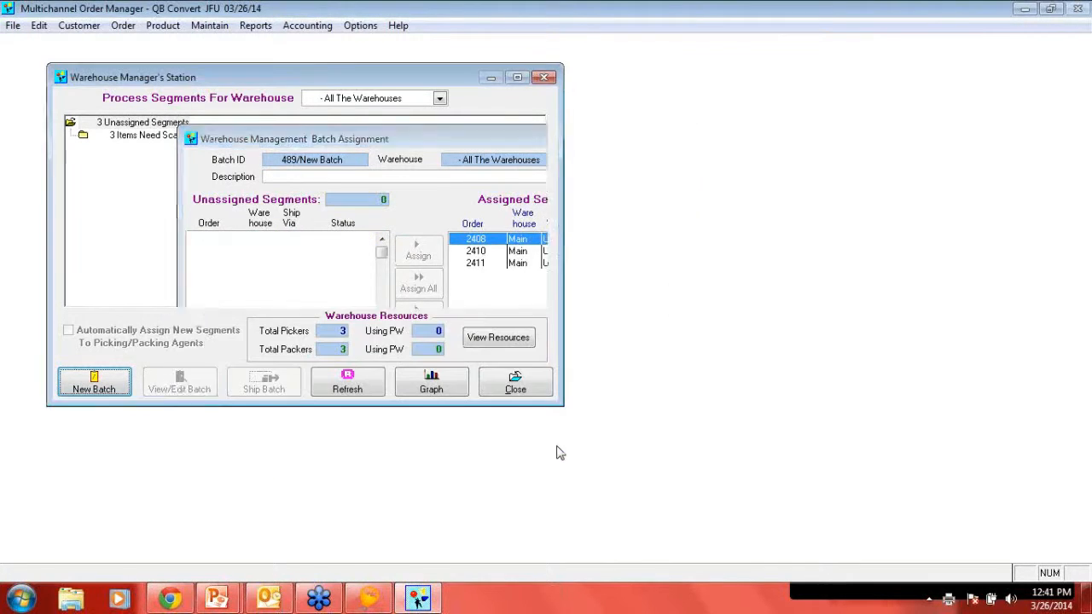
{"action": "left_click", "coordinate": [515, 386]}
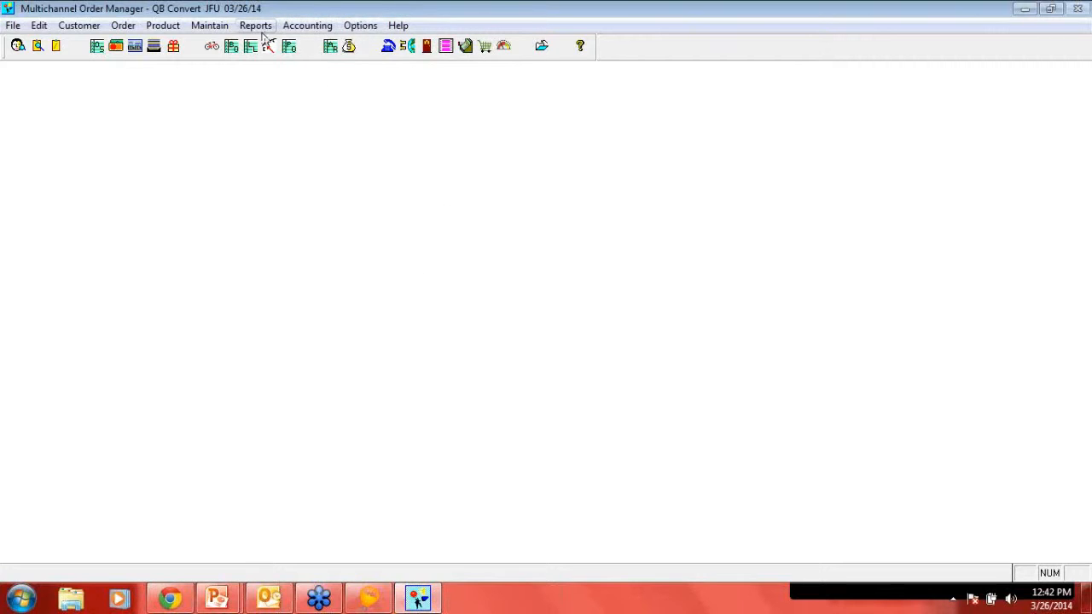
- Set up a Profit by Product report selecting orders by Order Date Range, and look through the preset date ranges
{"action": "left_click", "coordinate": [261, 27]}
{"action": "mouse_move", "coordinate": [290, 92]}
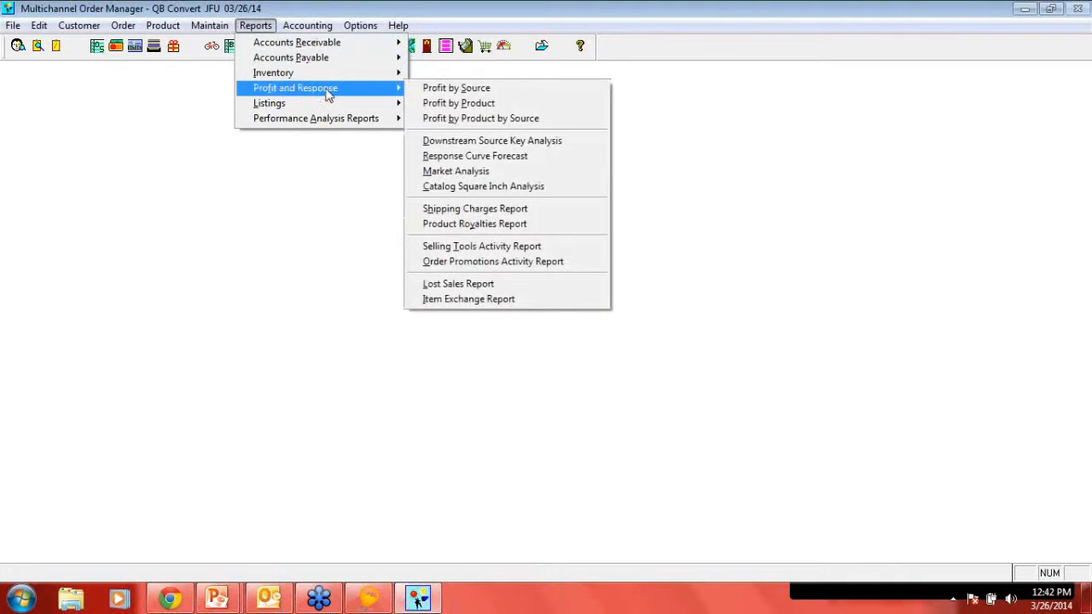
{"action": "left_click", "coordinate": [467, 103]}
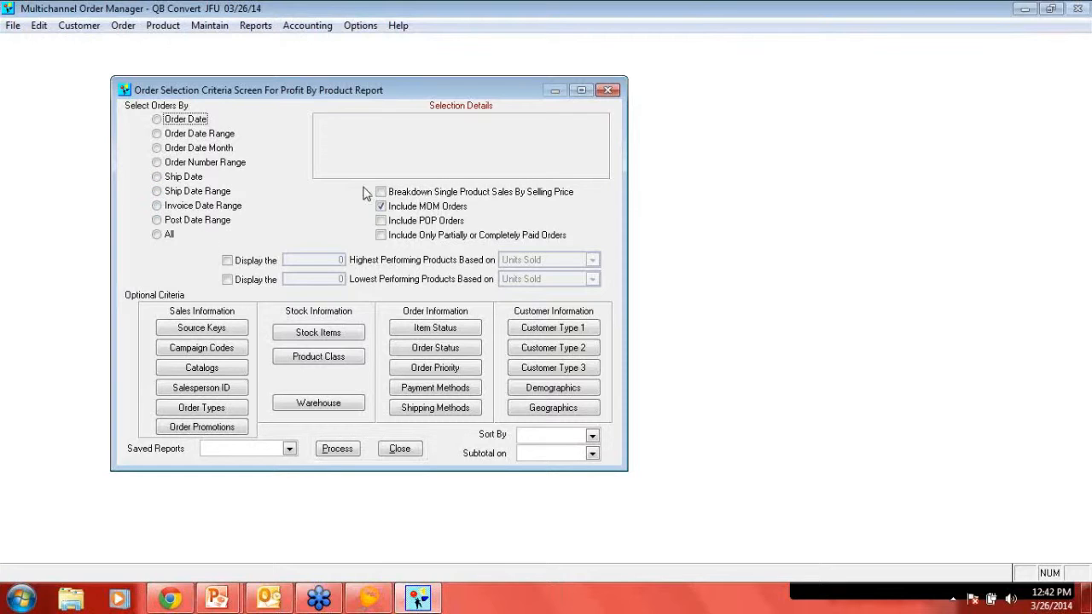
{"action": "left_click", "coordinate": [181, 134]}
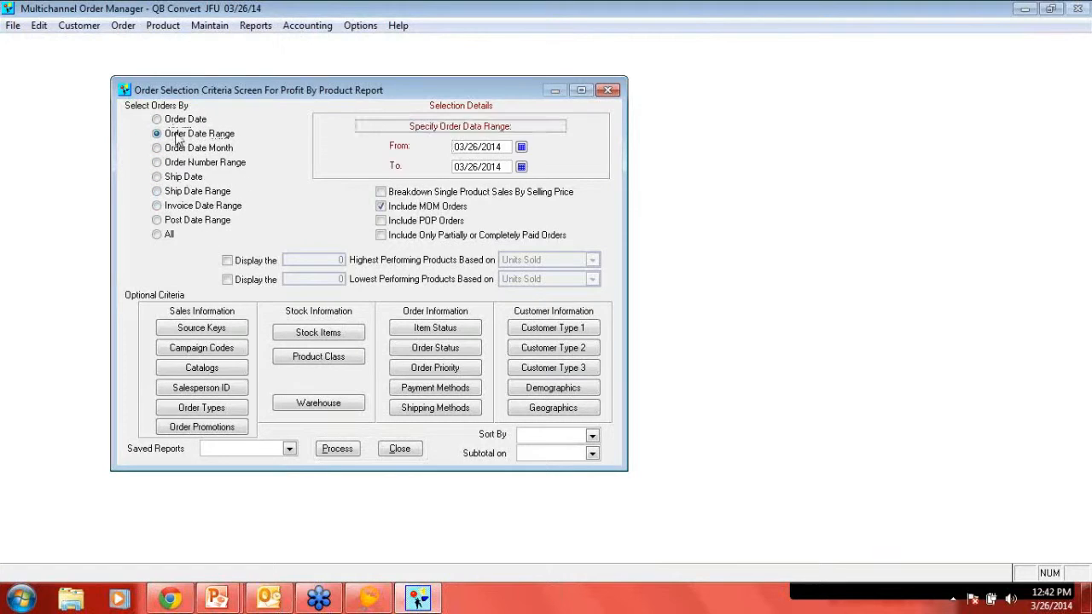
{"action": "left_click", "coordinate": [460, 128]}
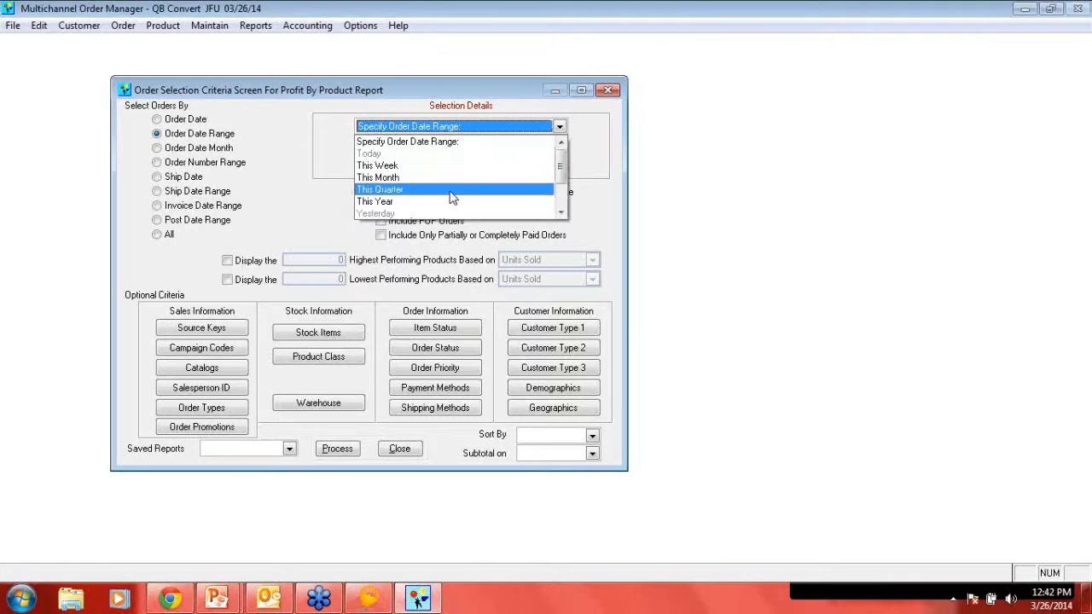
{"action": "left_click_drag", "start_coordinate": [560, 173], "coordinate": [563, 201]}
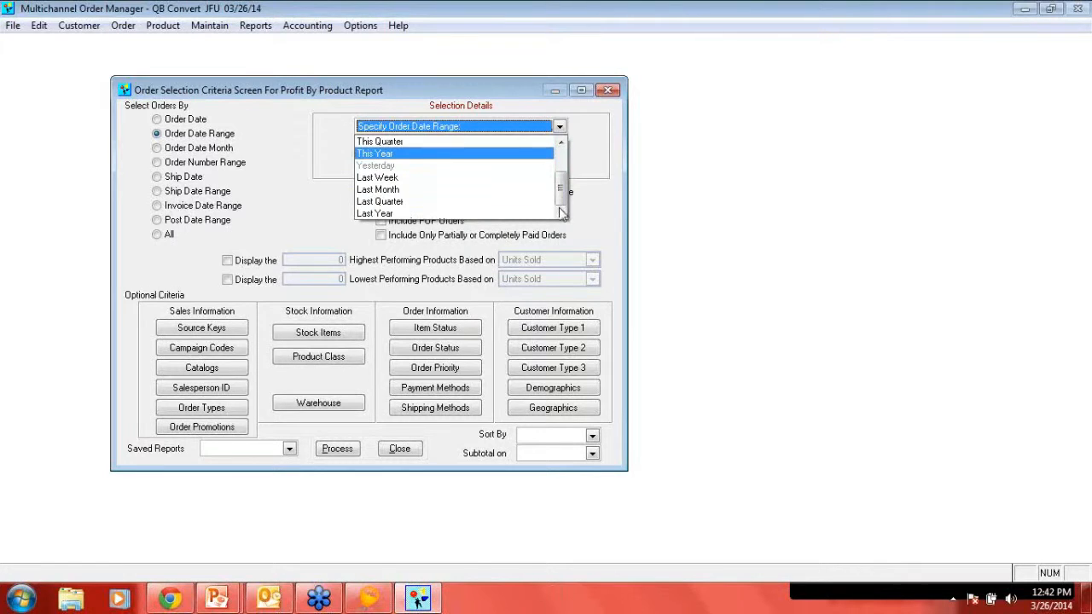
{"action": "left_click", "coordinate": [613, 203]}
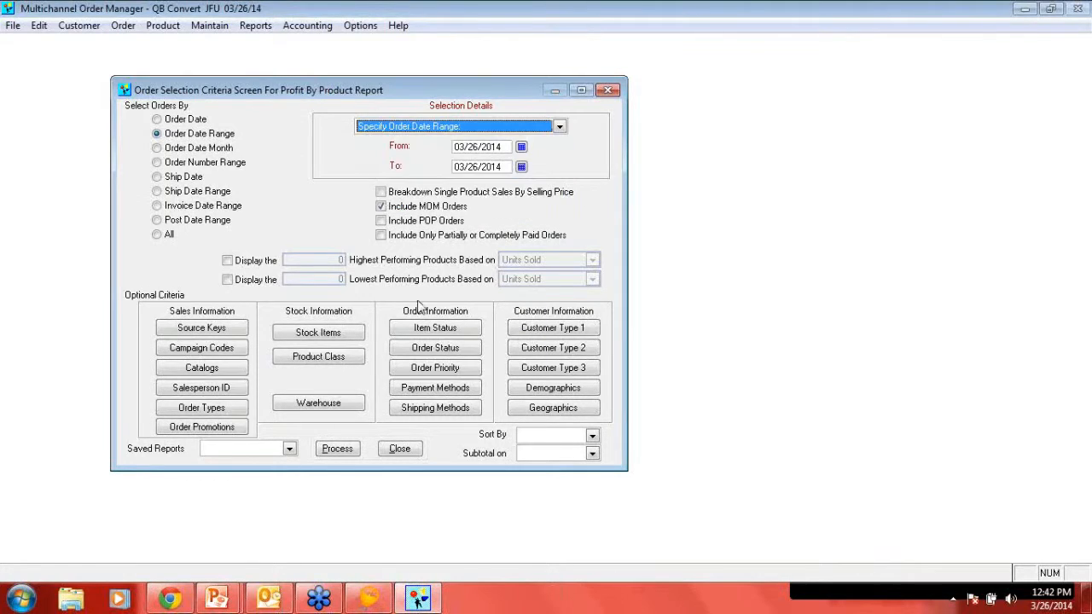
- Look through the saved reports available for the Profit by Product report, and close the selection criteria without processing
{"action": "left_click", "coordinate": [289, 449]}
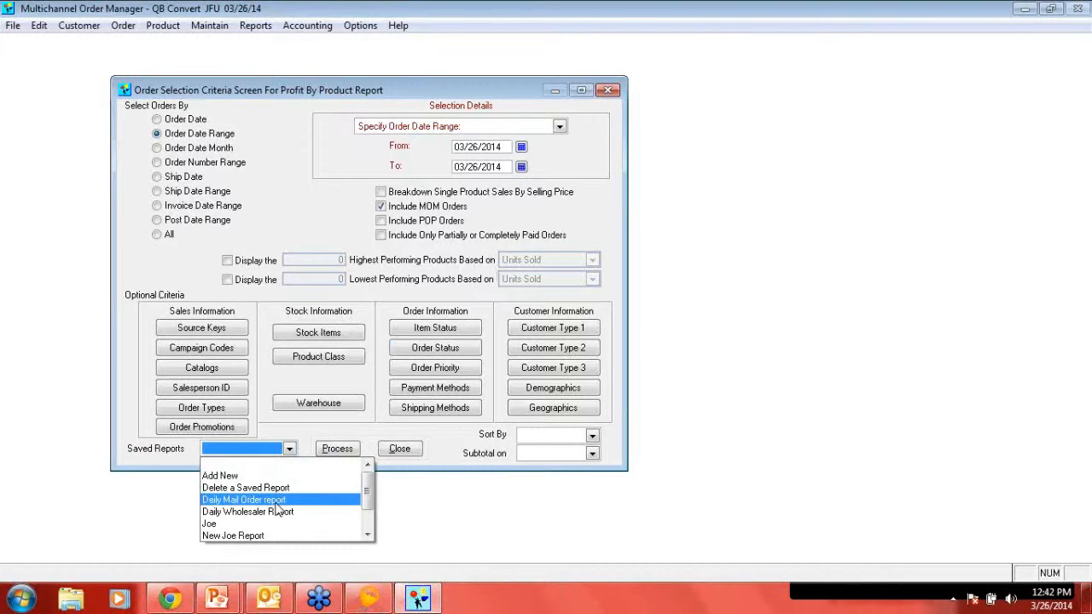
{"action": "left_click", "coordinate": [461, 499]}
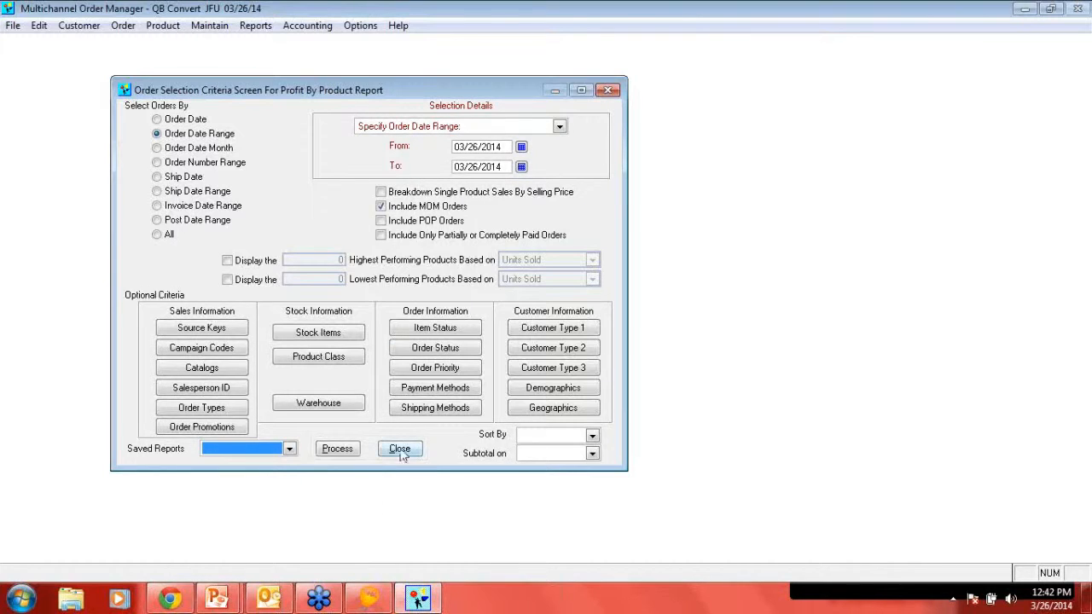
{"action": "left_click", "coordinate": [400, 450]}
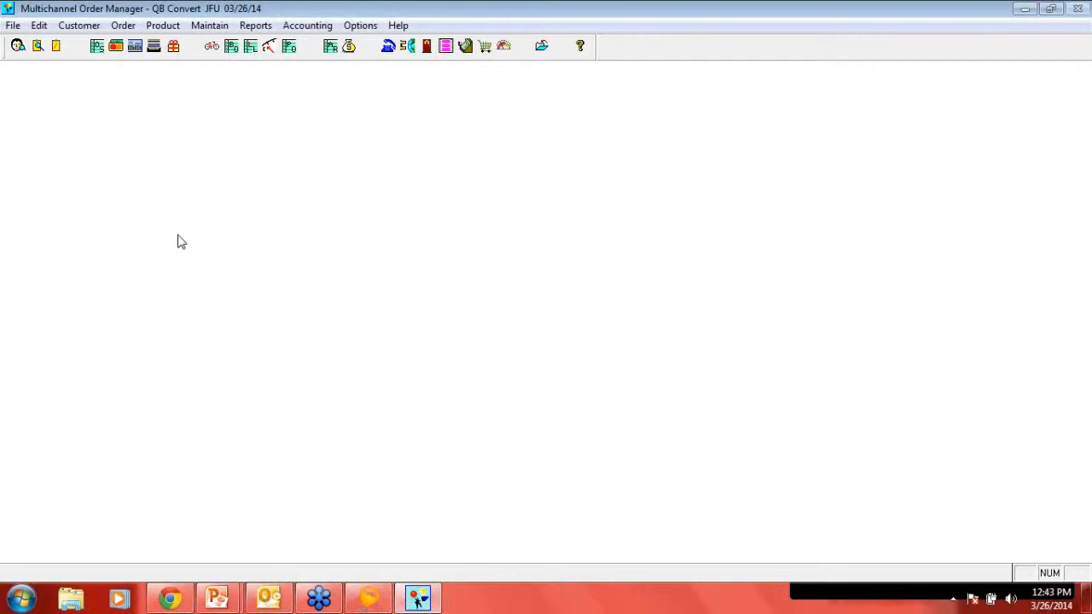
- In the Packer's Workstation, open the first listed order and pack BASEBALL, BROCHURE and VOLTRON one at a time as suggested
{"action": "left_click", "coordinate": [174, 48]}
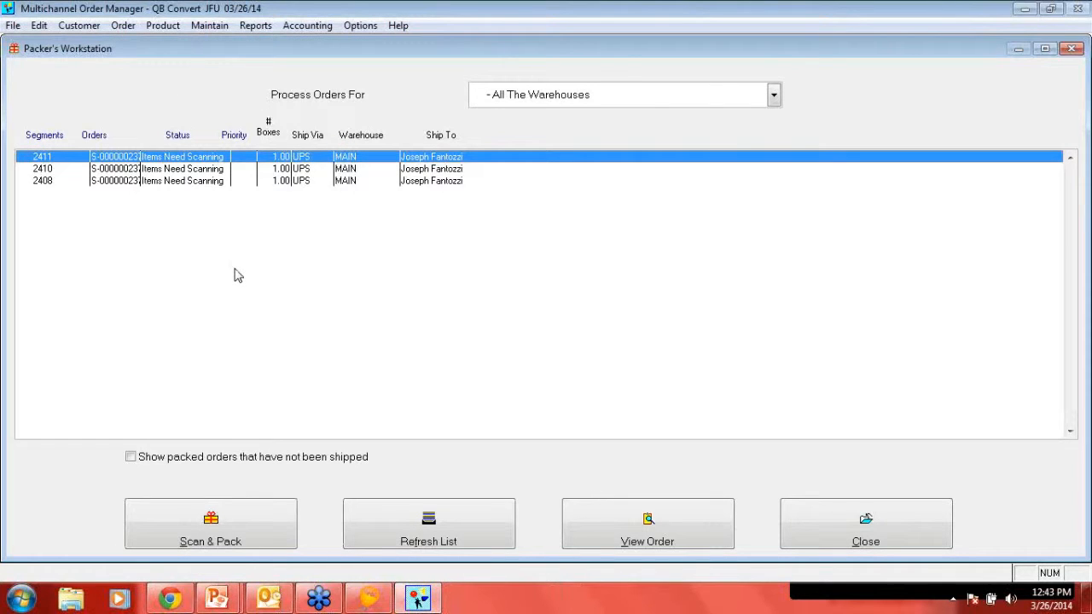
{"action": "double_click", "coordinate": [193, 162]}
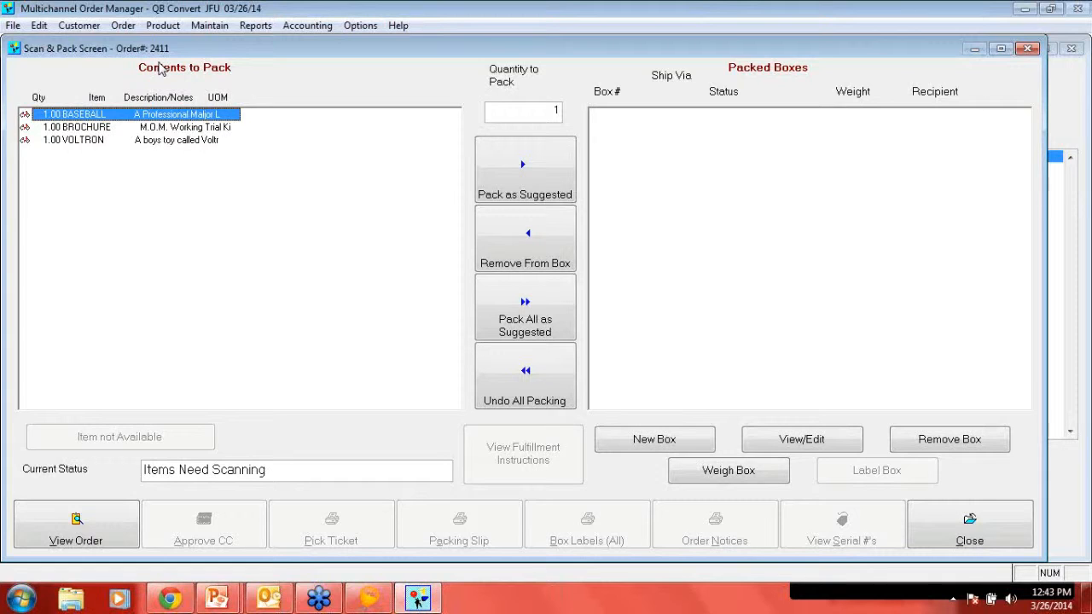
{"action": "left_click", "coordinate": [537, 174]}
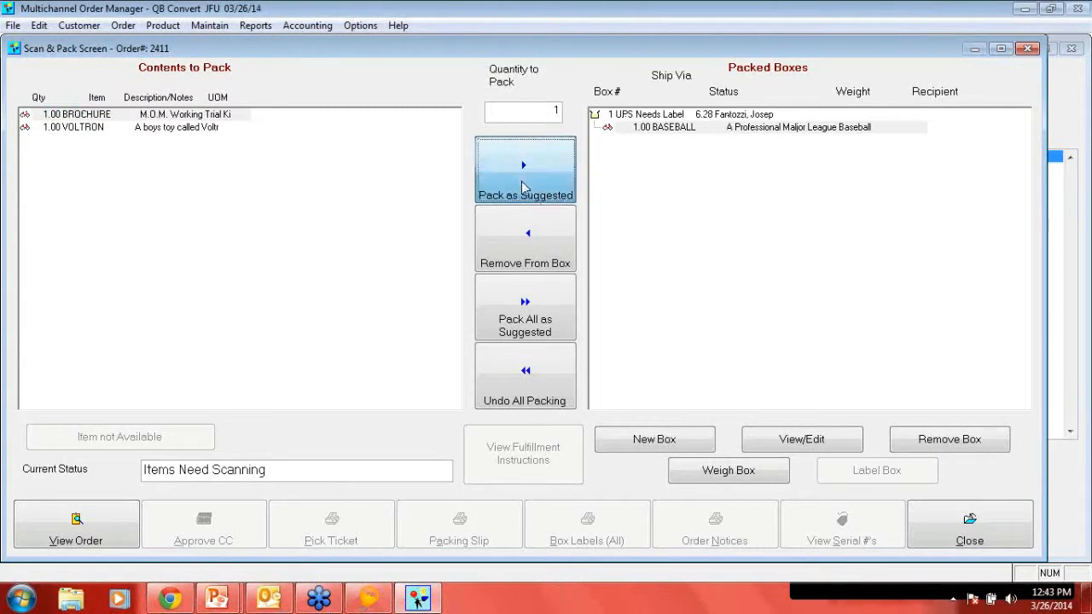
{"action": "left_click", "coordinate": [525, 186]}
{"action": "left_click", "coordinate": [525, 186]}
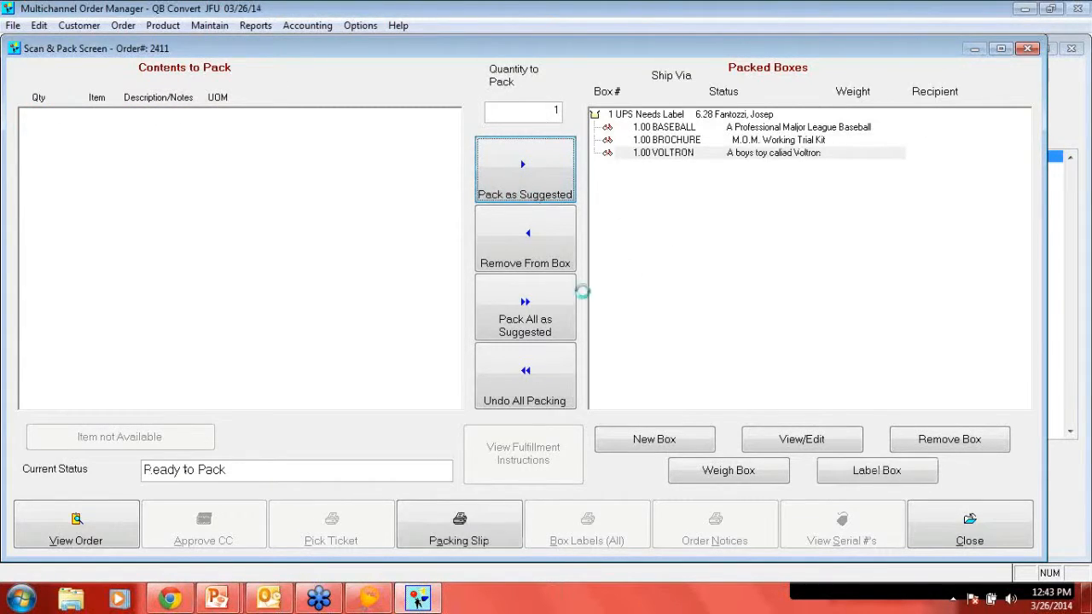
- Preview the packed order's packing slip full size, print it to the Sales HP LaserJet P4515 PCL6, and close the order
{"action": "left_click", "coordinate": [470, 525]}
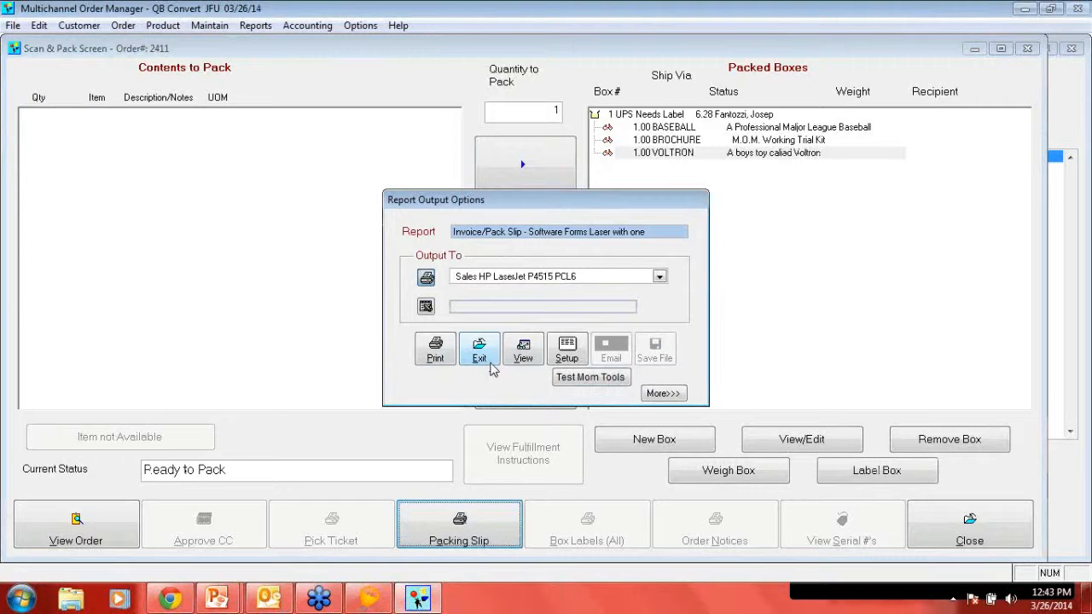
{"action": "left_click", "coordinate": [523, 350]}
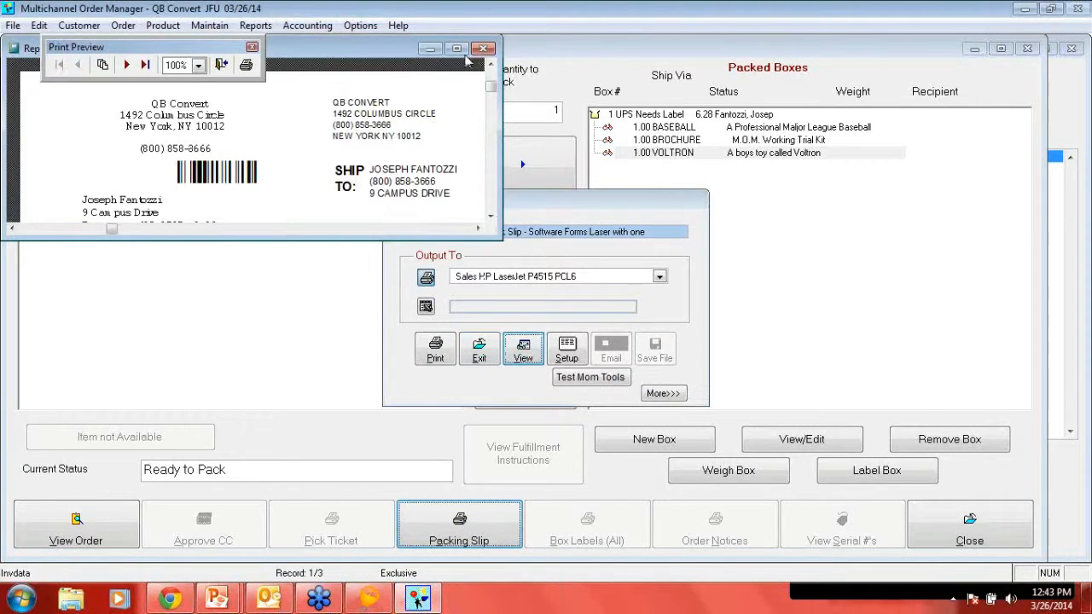
{"action": "left_click", "coordinate": [457, 49]}
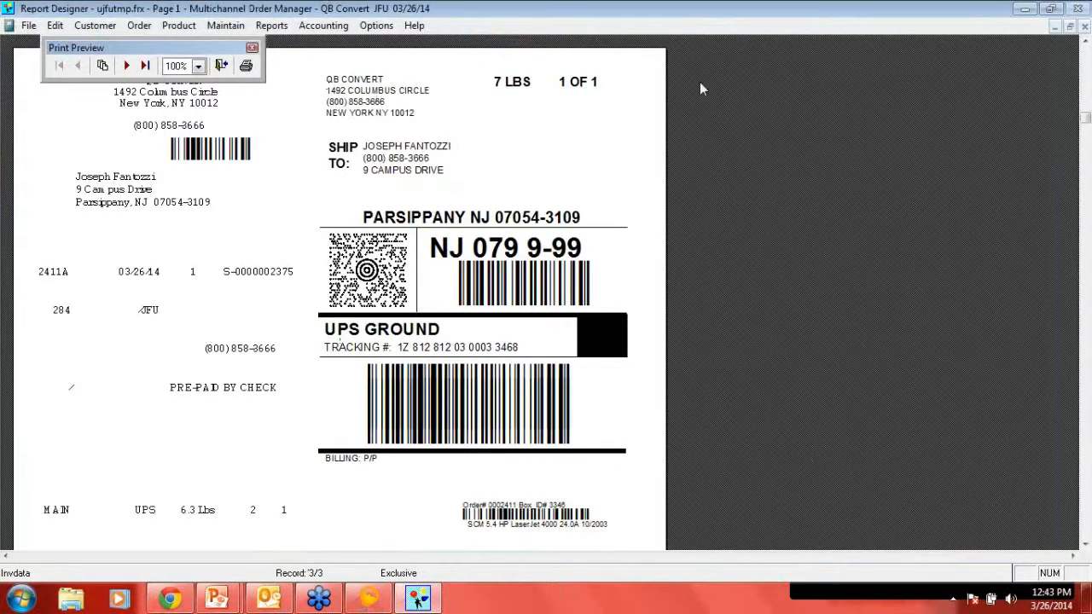
{"action": "left_click", "coordinate": [1086, 27]}
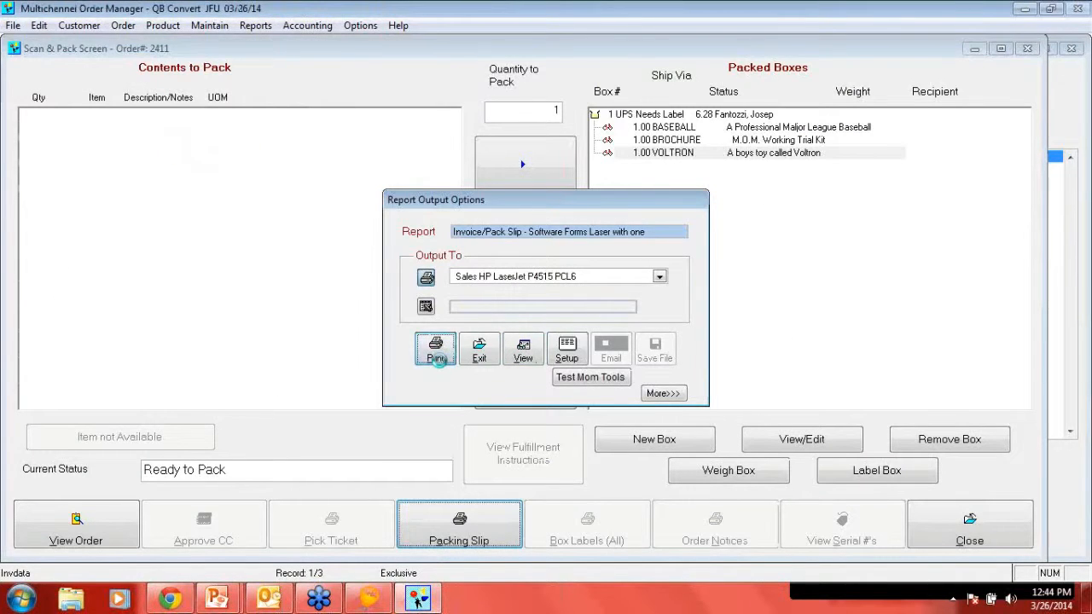
{"action": "left_click", "coordinate": [436, 360]}
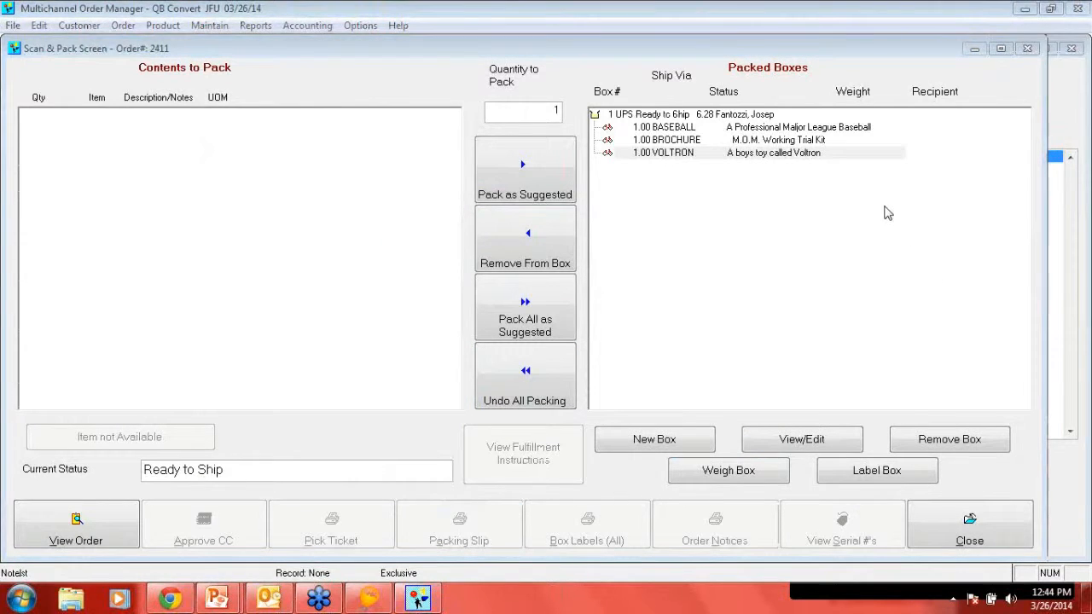
{"action": "left_click", "coordinate": [958, 521]}
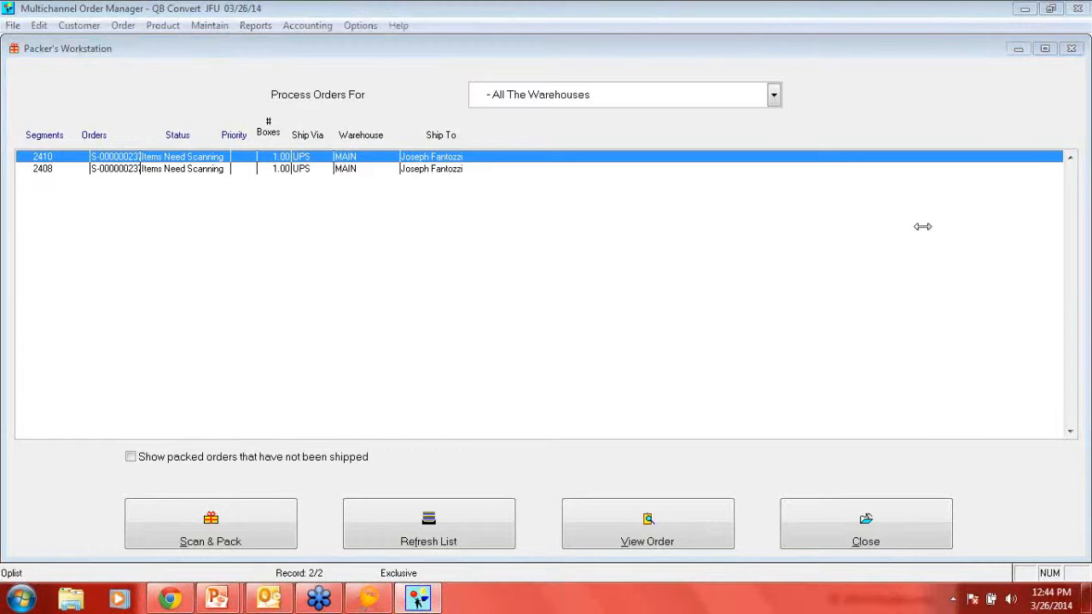
- Pack all contents of the MEMSTICK order as suggested, and preview and print its packing slip to the Sales HP LaserJet P4515 PCL6
{"action": "double_click", "coordinate": [202, 161]}
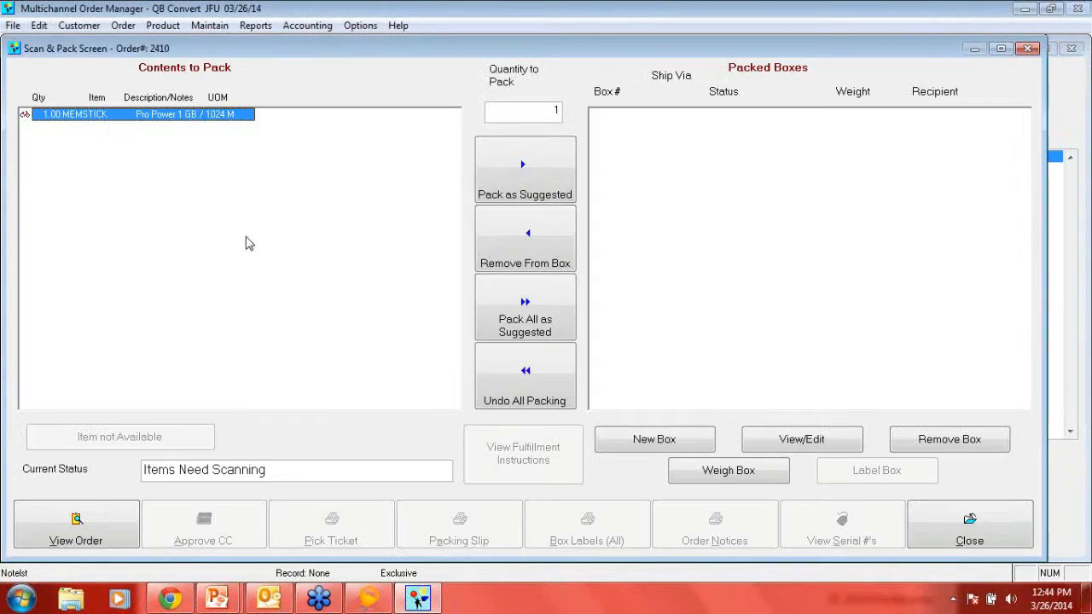
{"action": "left_click", "coordinate": [535, 322]}
{"action": "left_click", "coordinate": [465, 522]}
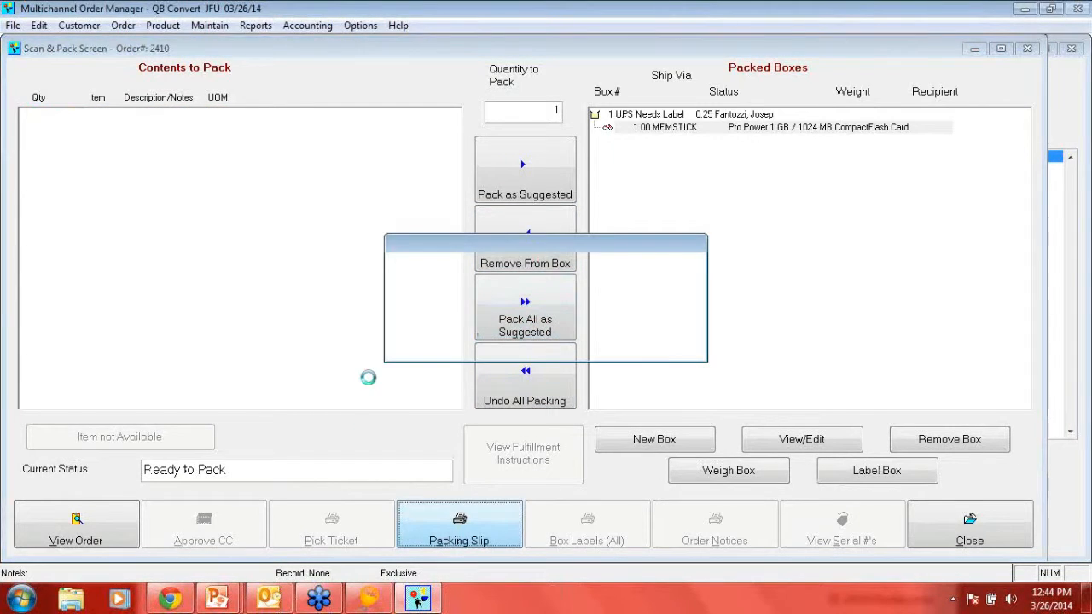
{"action": "left_click", "coordinate": [520, 352]}
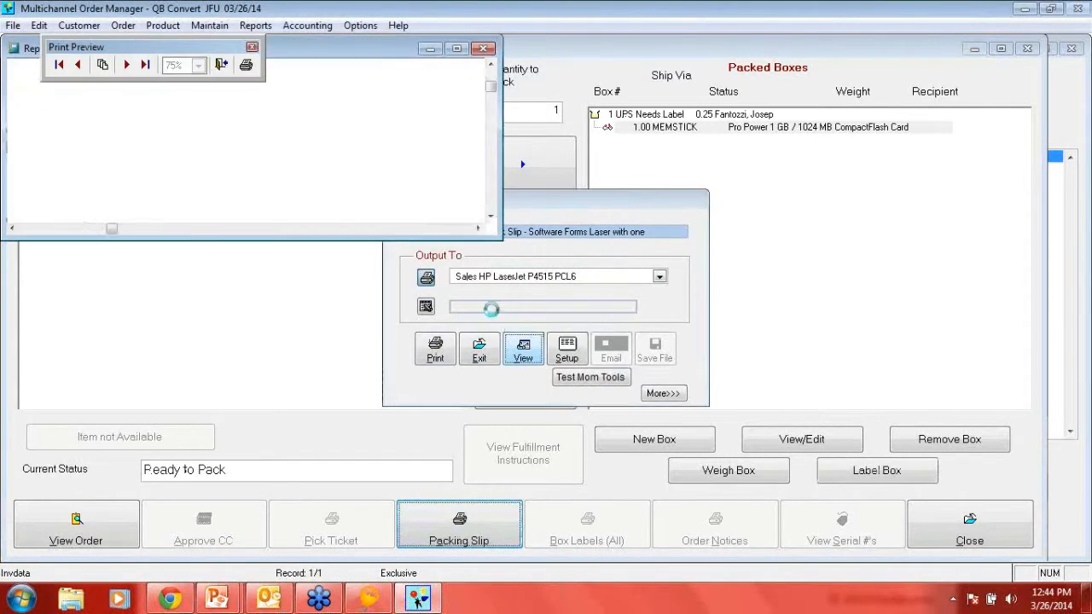
{"action": "left_click", "coordinate": [457, 49]}
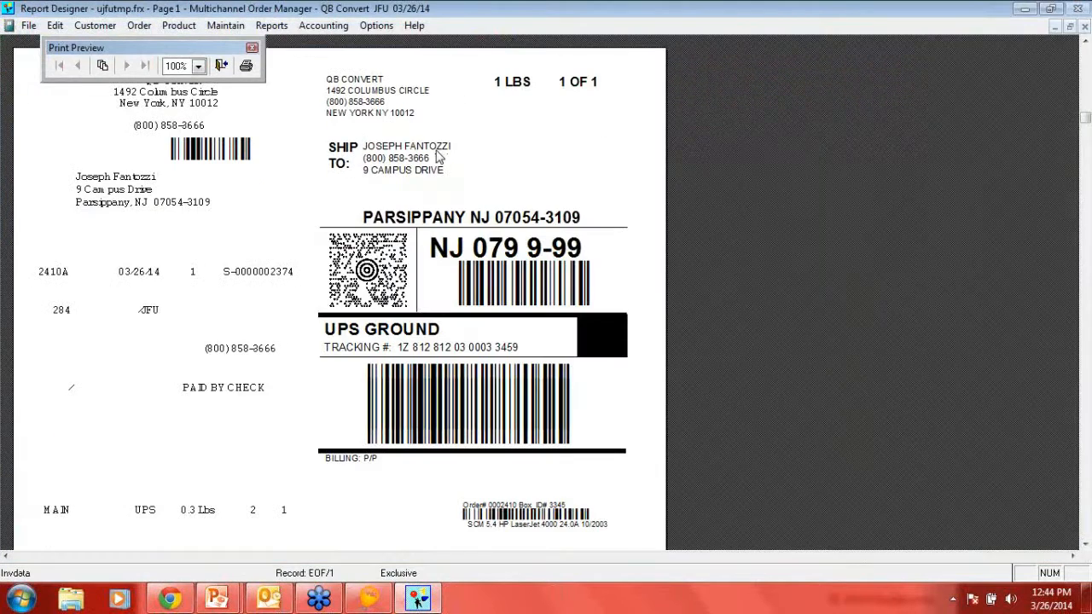
{"action": "left_click", "coordinate": [1085, 28]}
{"action": "left_click", "coordinate": [435, 363]}
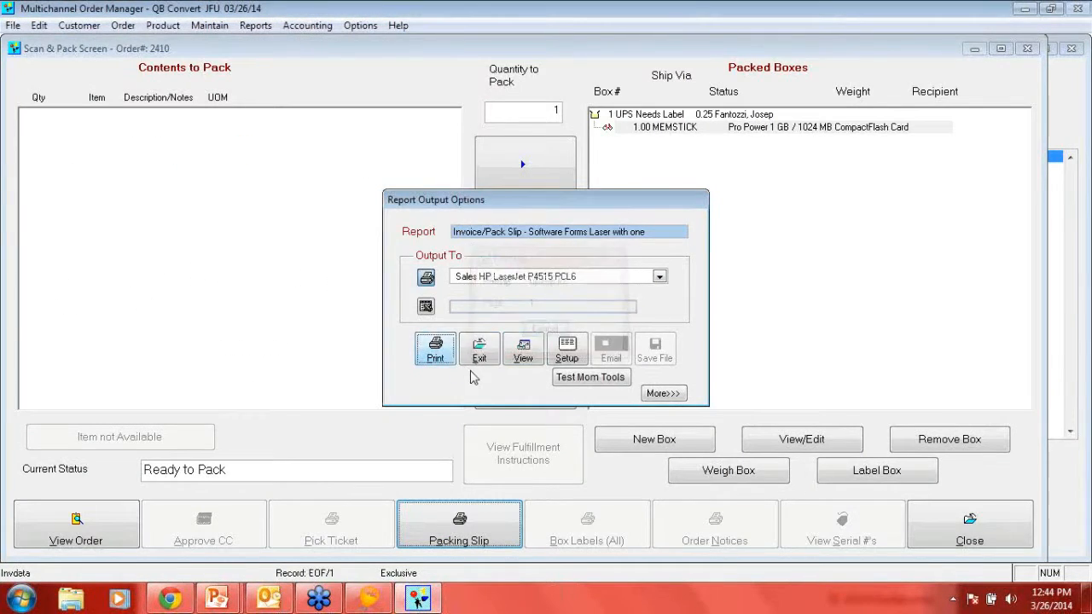
{"action": "left_click", "coordinate": [970, 522]}
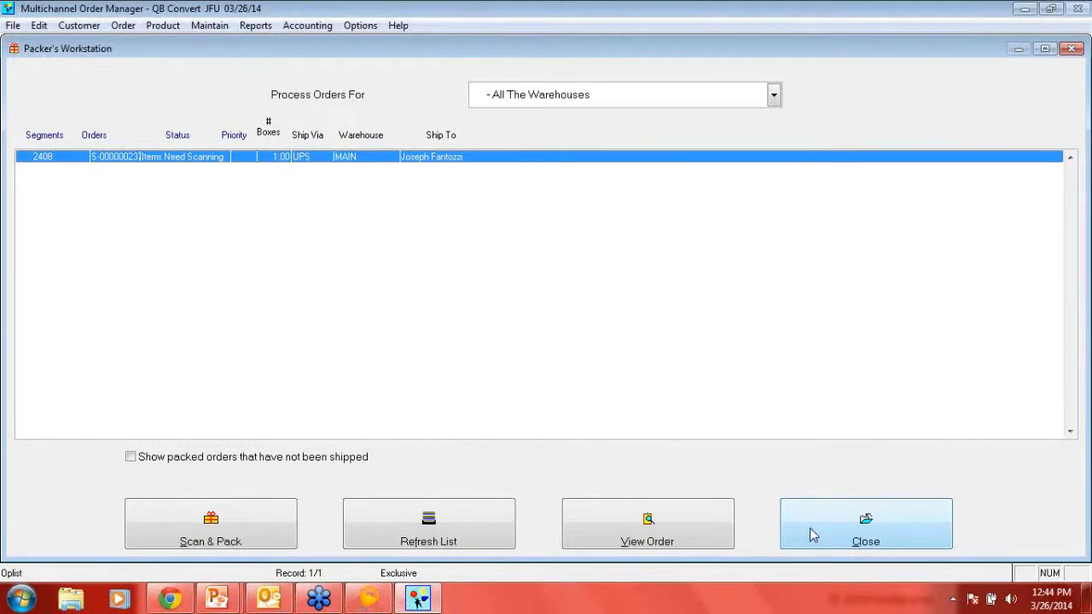
- Pack all contents of the remaining order as suggested, print its packing slip, and close the Packer's Workstation
{"action": "double_click", "coordinate": [435, 162]}
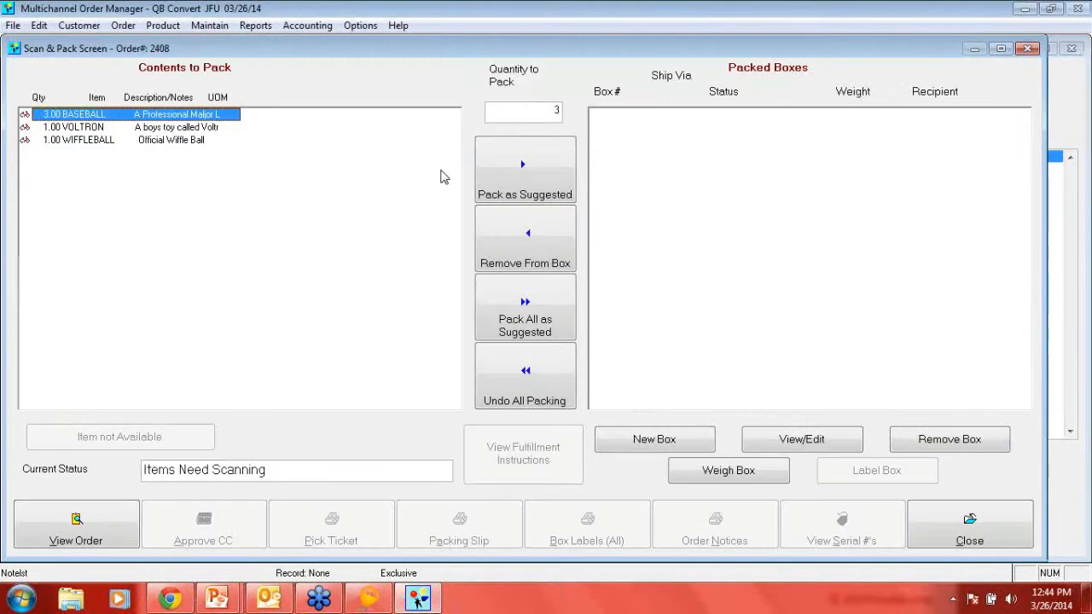
{"action": "left_click", "coordinate": [531, 317]}
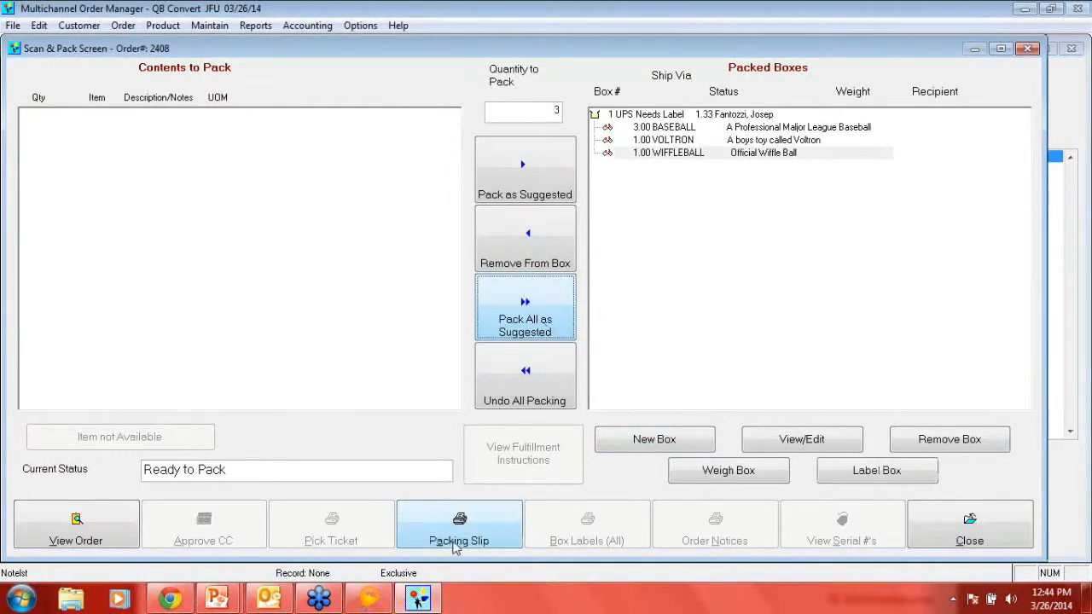
{"action": "left_click", "coordinate": [454, 538]}
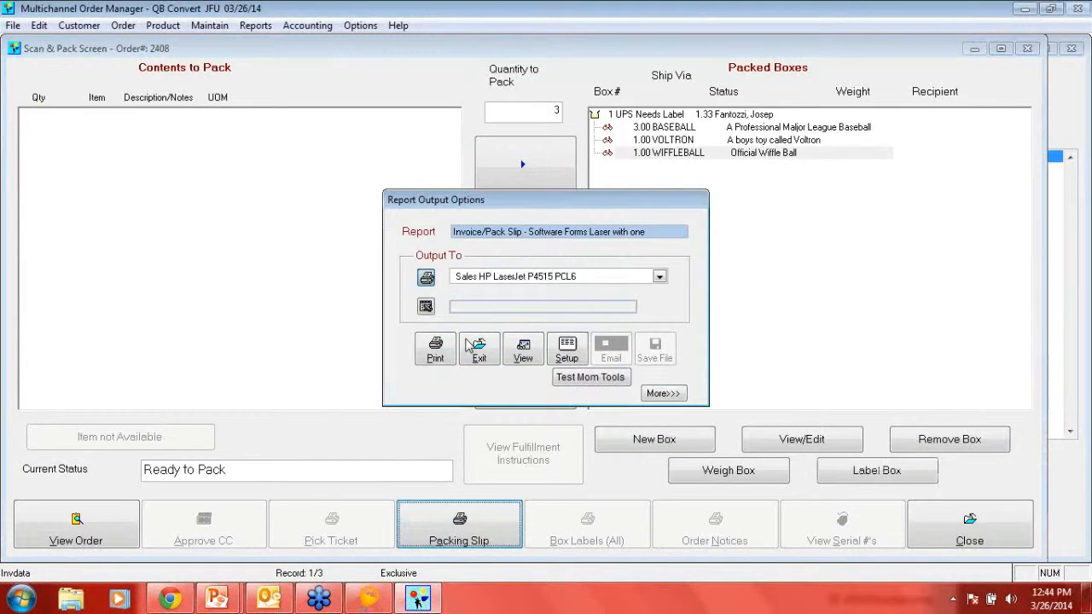
{"action": "left_click", "coordinate": [438, 350]}
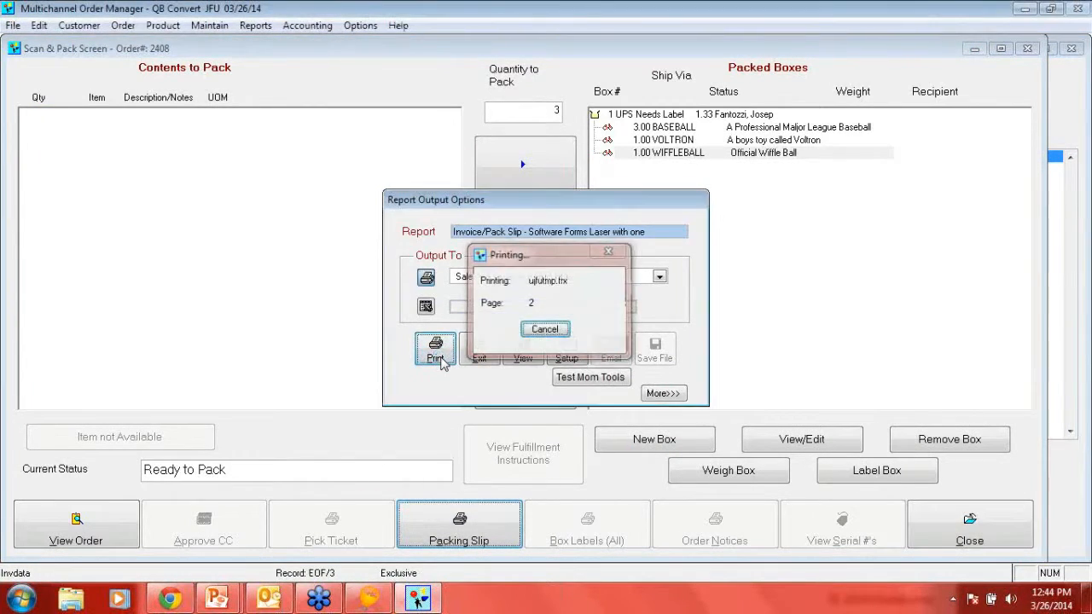
{"action": "left_click", "coordinate": [969, 529]}
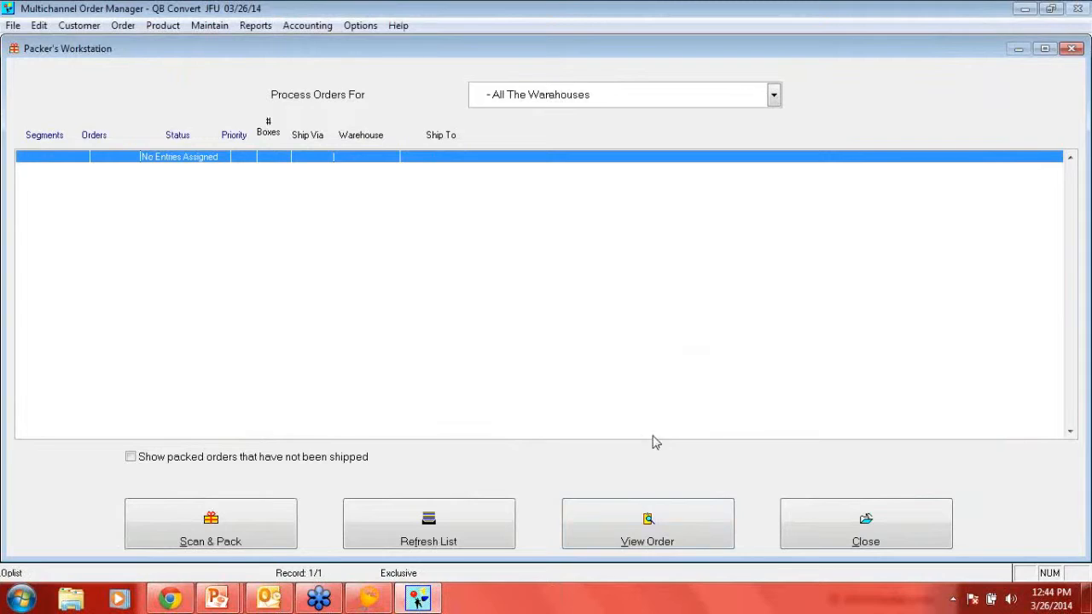
{"action": "left_click", "coordinate": [853, 529]}
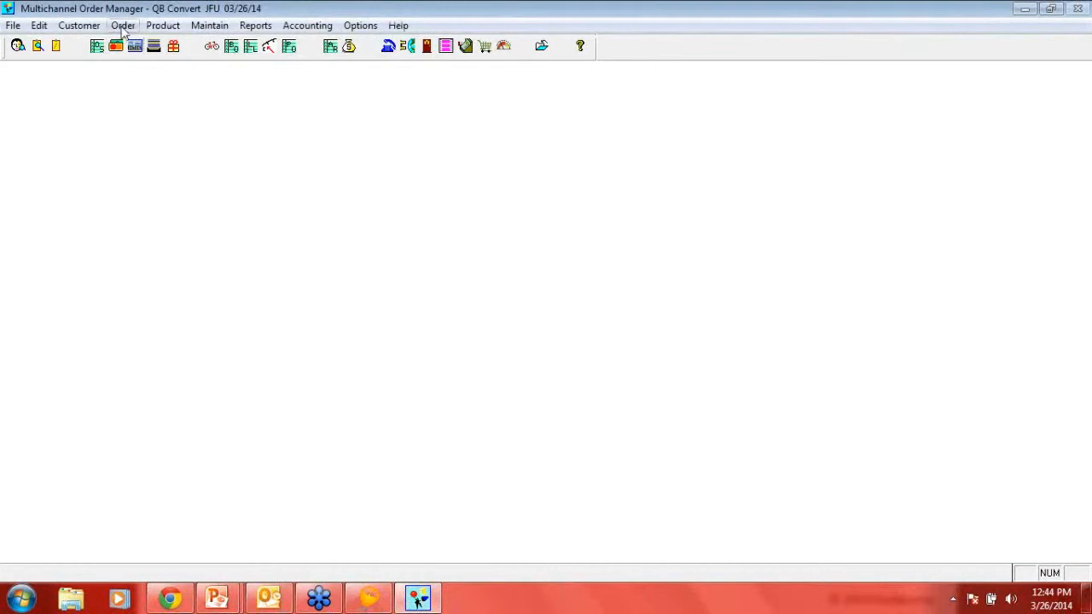
- Review the Order Processing Design settings in Global Parameters, including where Packing Slips can be run, and leave without keeping changes
{"action": "left_click", "coordinate": [209, 25]}
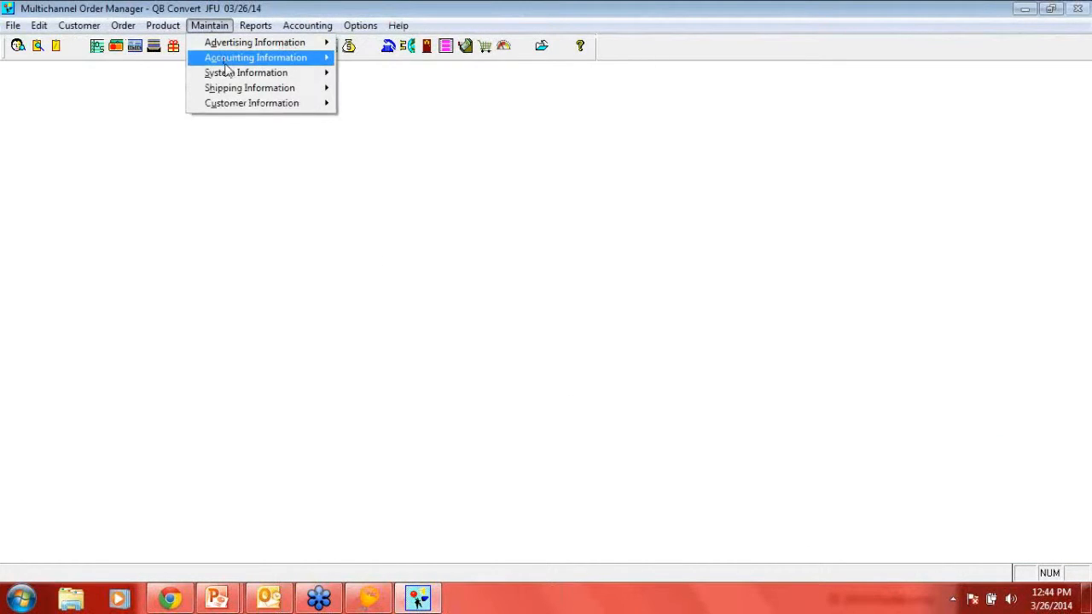
{"action": "mouse_move", "coordinate": [233, 75]}
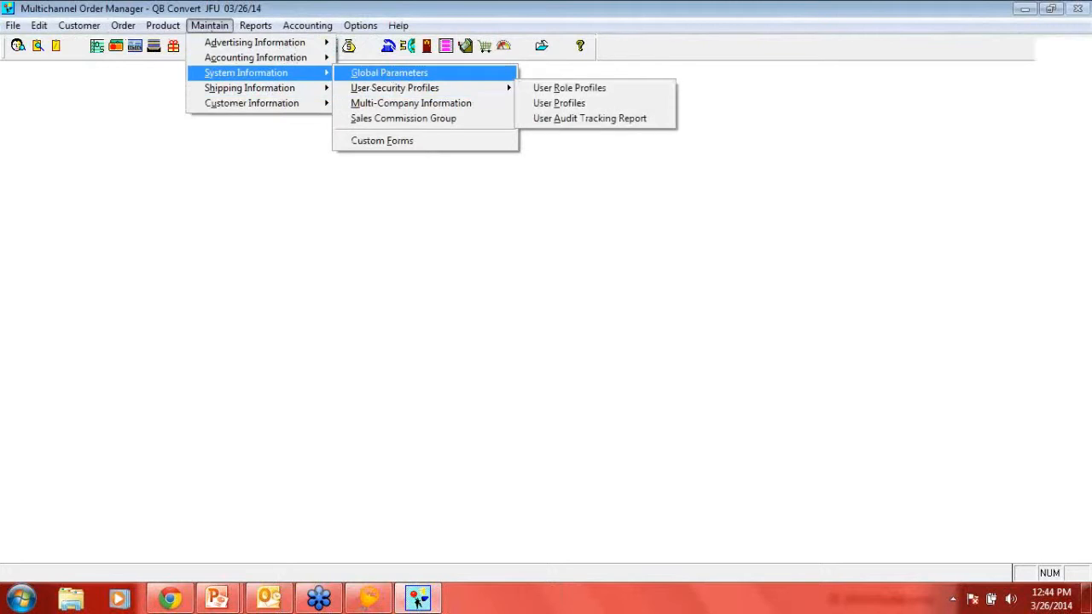
{"action": "left_click", "coordinate": [389, 73]}
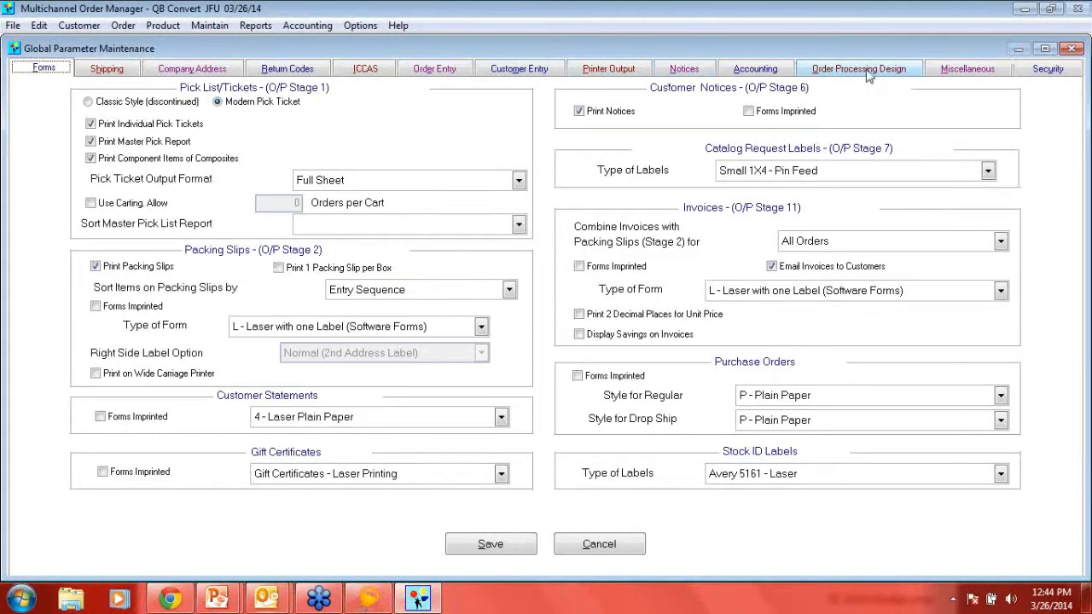
{"action": "left_click", "coordinate": [849, 72]}
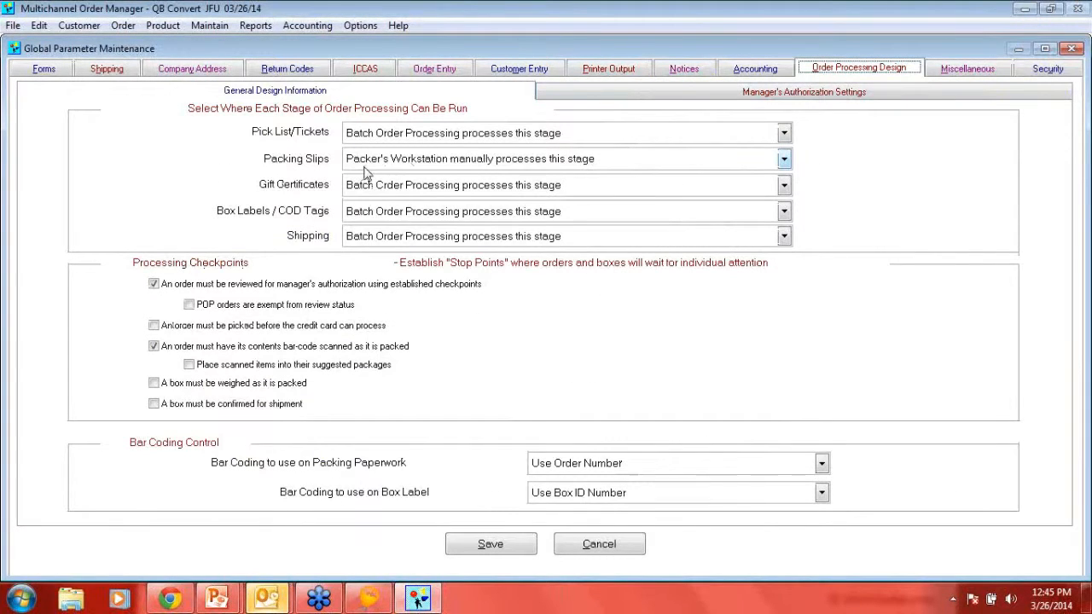
{"action": "left_click", "coordinate": [552, 168]}
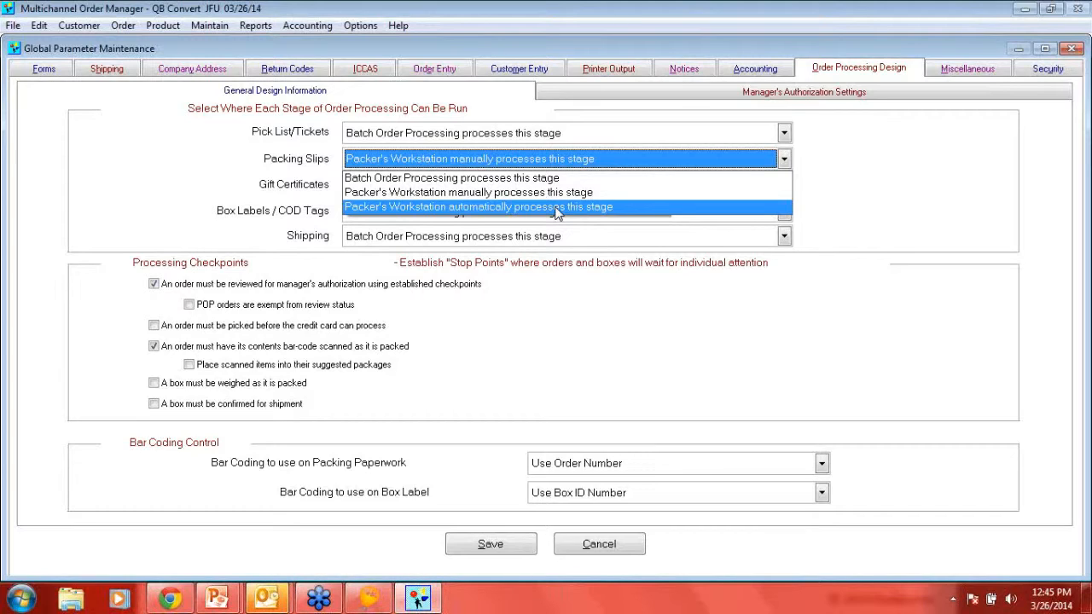
{"action": "left_click", "coordinate": [554, 360]}
{"action": "left_click", "coordinate": [581, 365]}
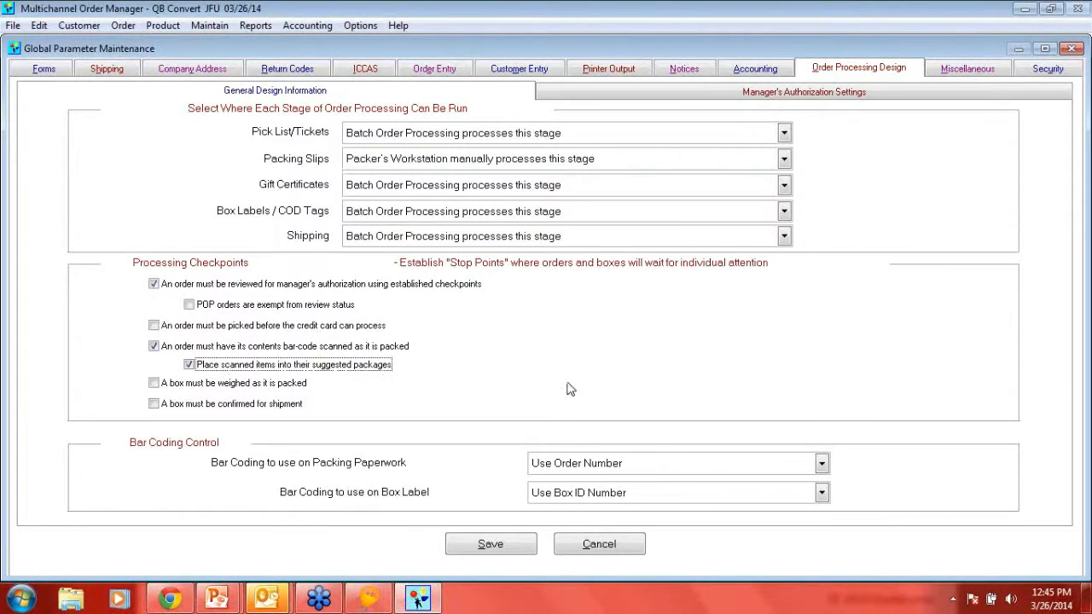
{"action": "left_click", "coordinate": [601, 545]}
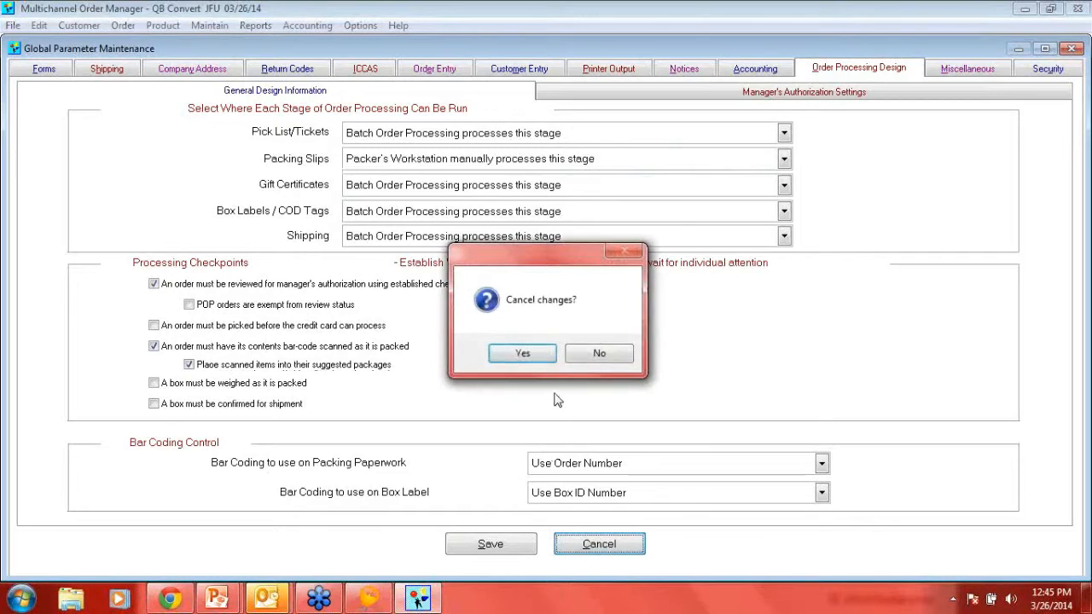
{"action": "left_click", "coordinate": [520, 355]}
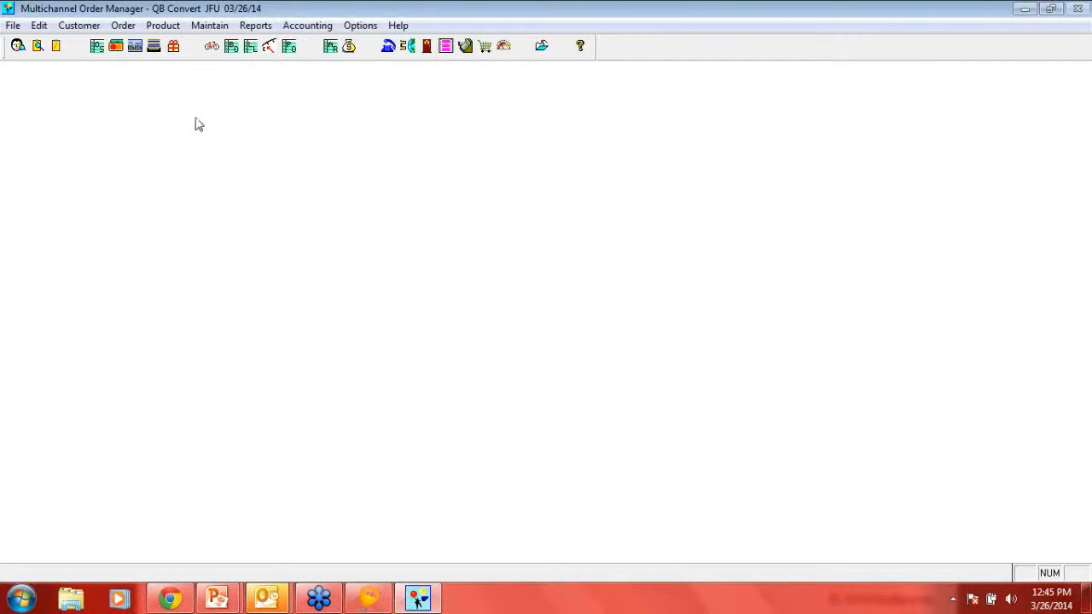
- Open the order processing stage selection and limit it to orders for MAIN - Main WareHouse
{"action": "left_click", "coordinate": [154, 48]}
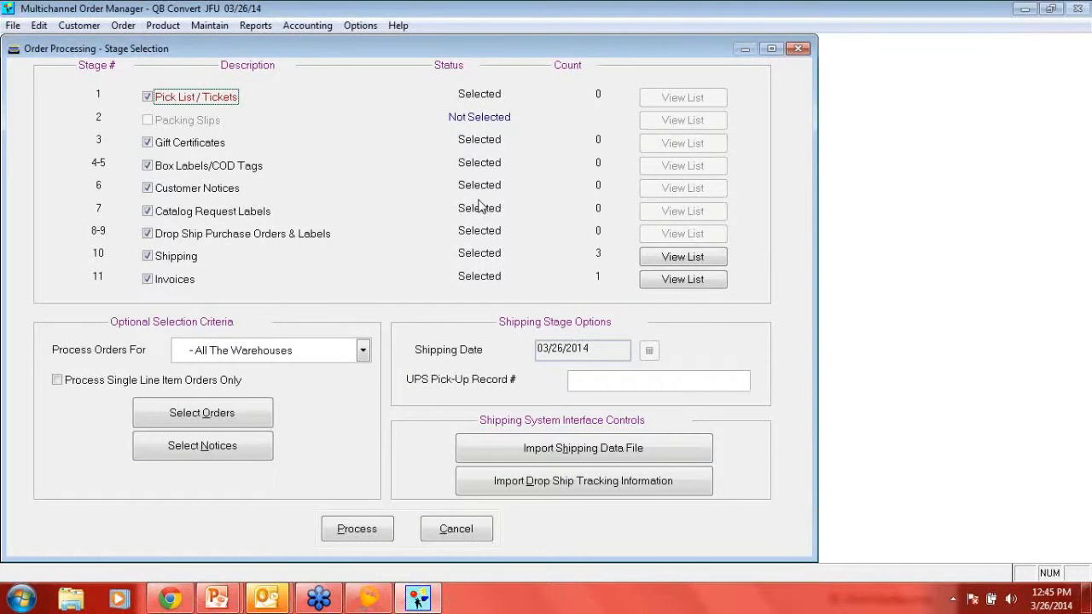
{"action": "left_click", "coordinate": [274, 355]}
{"action": "left_click", "coordinate": [267, 386]}
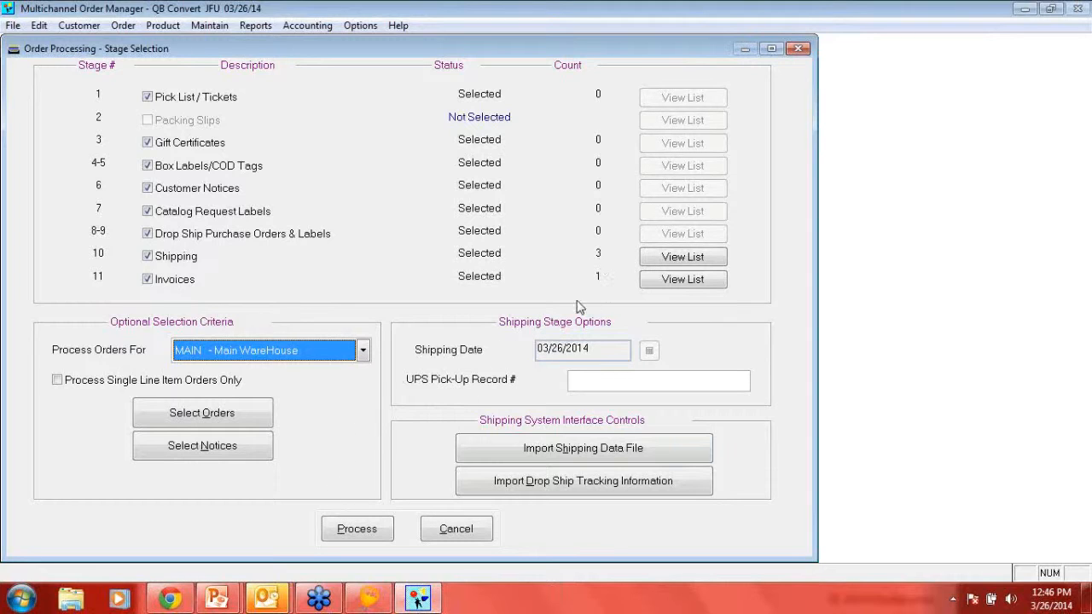
- Process the selected order stages, and preview and print the UPS Daily Shipment Detail Report on the Sales HP LaserJet P4515 PCL6
{"action": "left_click", "coordinate": [361, 534]}
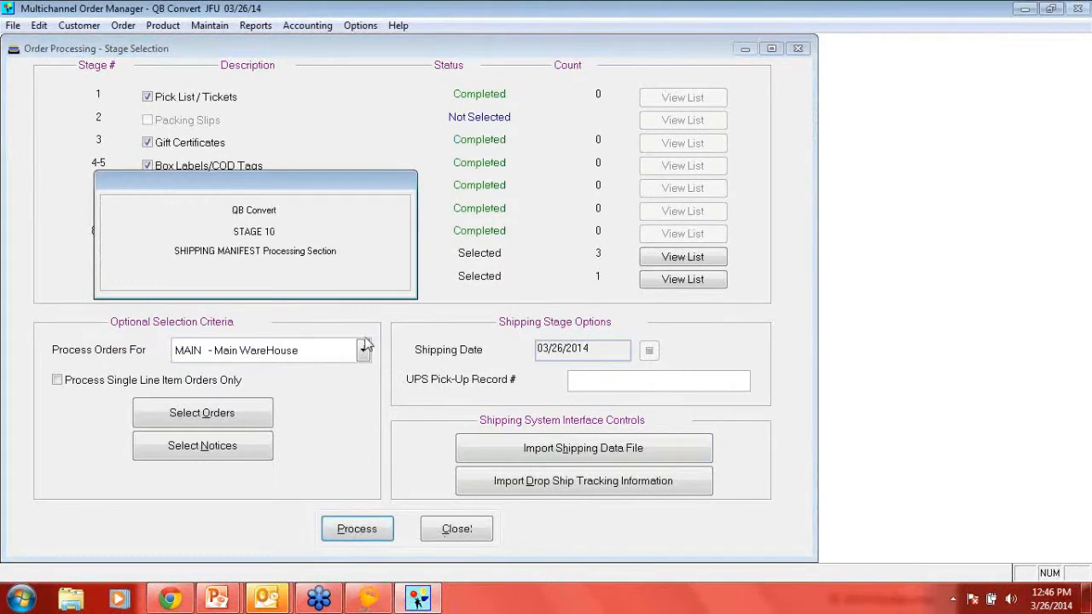
{"action": "left_click", "coordinate": [234, 300]}
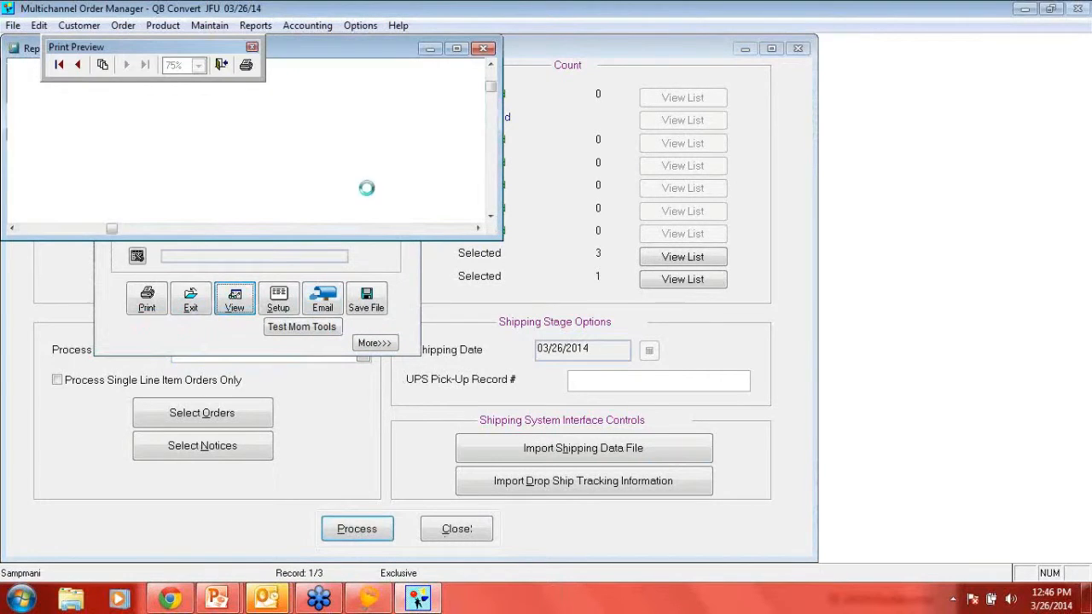
{"action": "left_click", "coordinate": [457, 49]}
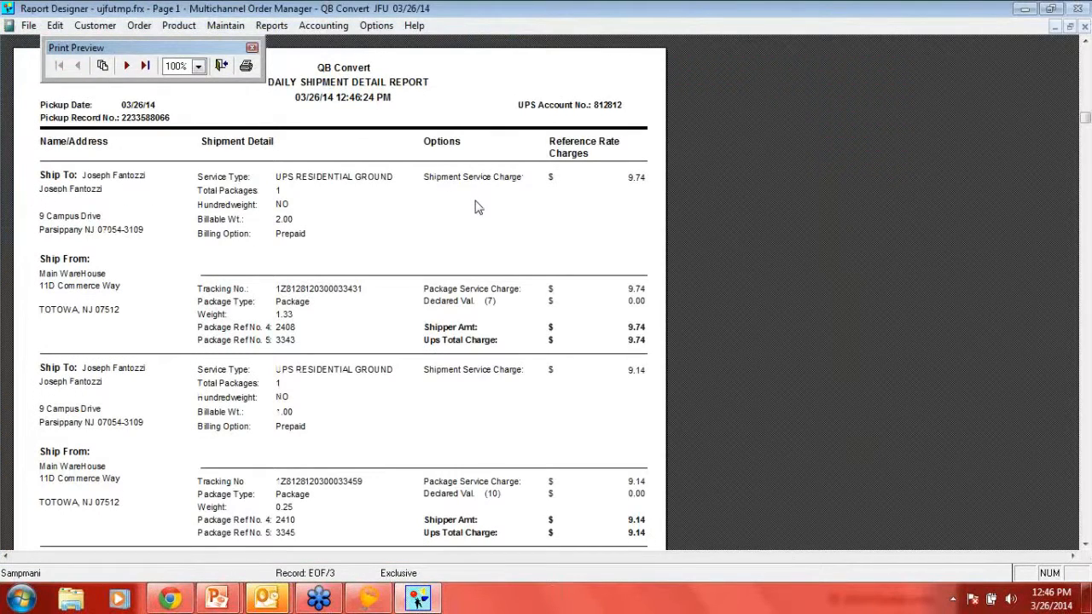
{"action": "scroll", "coordinate": [490, 248], "scroll_direction": "down", "scroll_amount": 5}
{"action": "scroll", "coordinate": [491, 253], "scroll_direction": "up", "scroll_amount": 3}
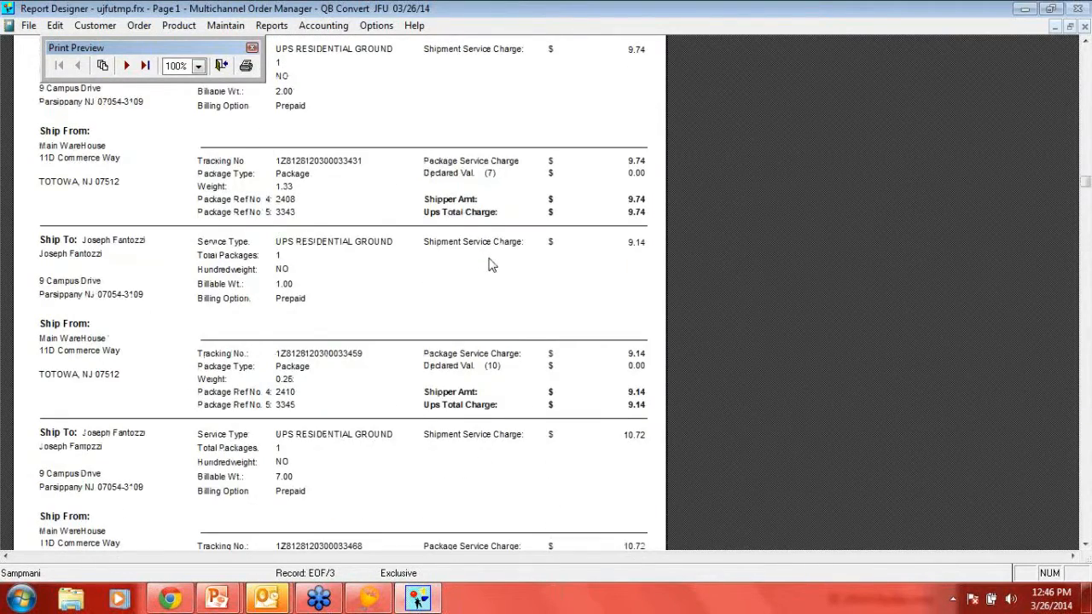
{"action": "scroll", "coordinate": [490, 264], "scroll_direction": "up", "scroll_amount": 5}
{"action": "left_click", "coordinate": [1085, 27]}
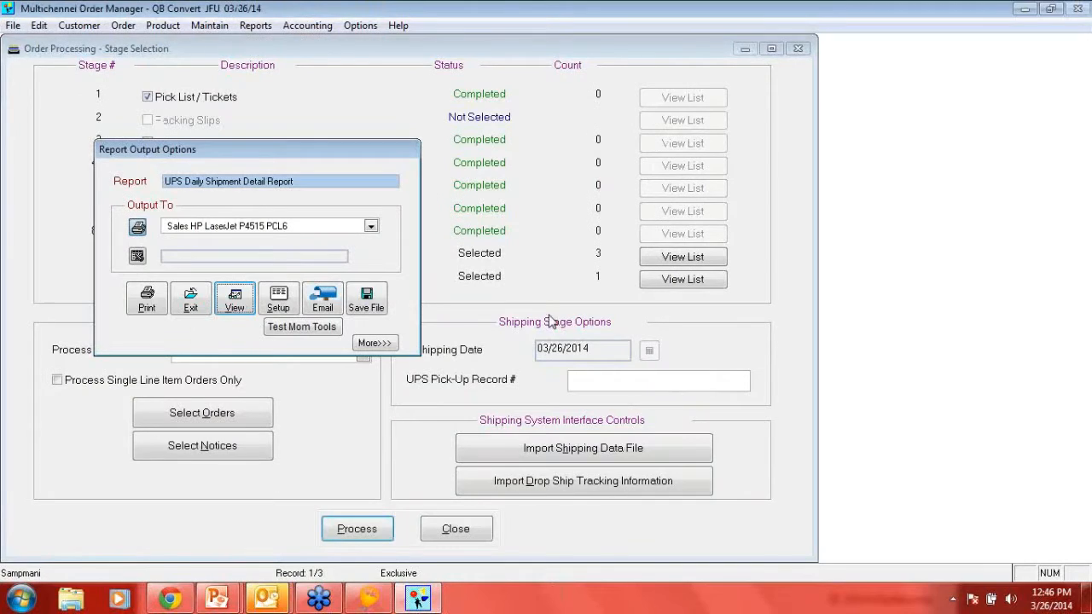
{"action": "left_click", "coordinate": [147, 298]}
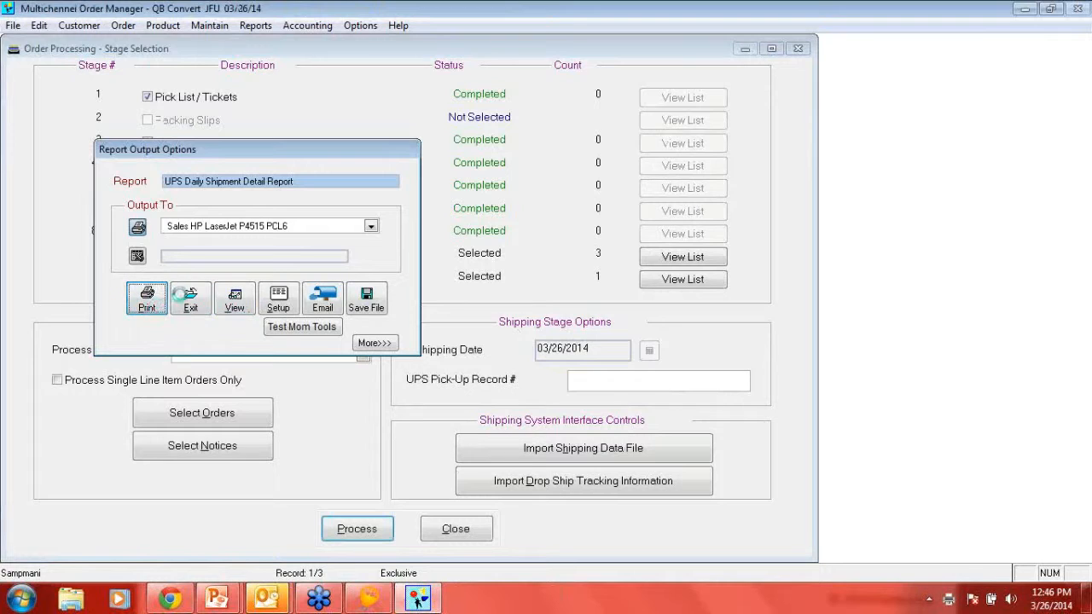
{"action": "left_click", "coordinate": [192, 306]}
{"action": "left_click", "coordinate": [217, 262]}
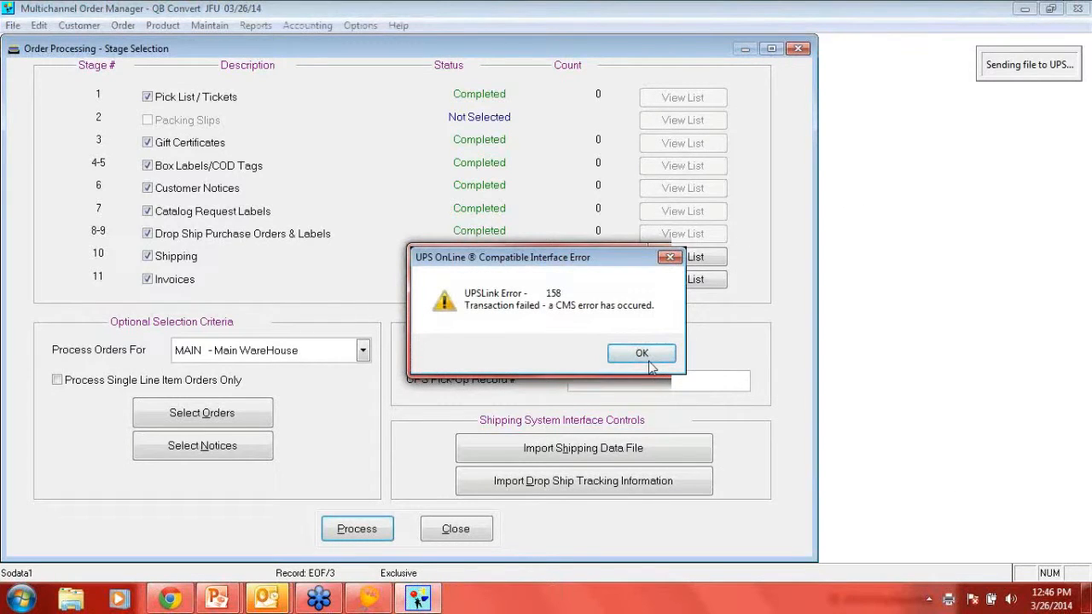
{"action": "left_click", "coordinate": [648, 360]}
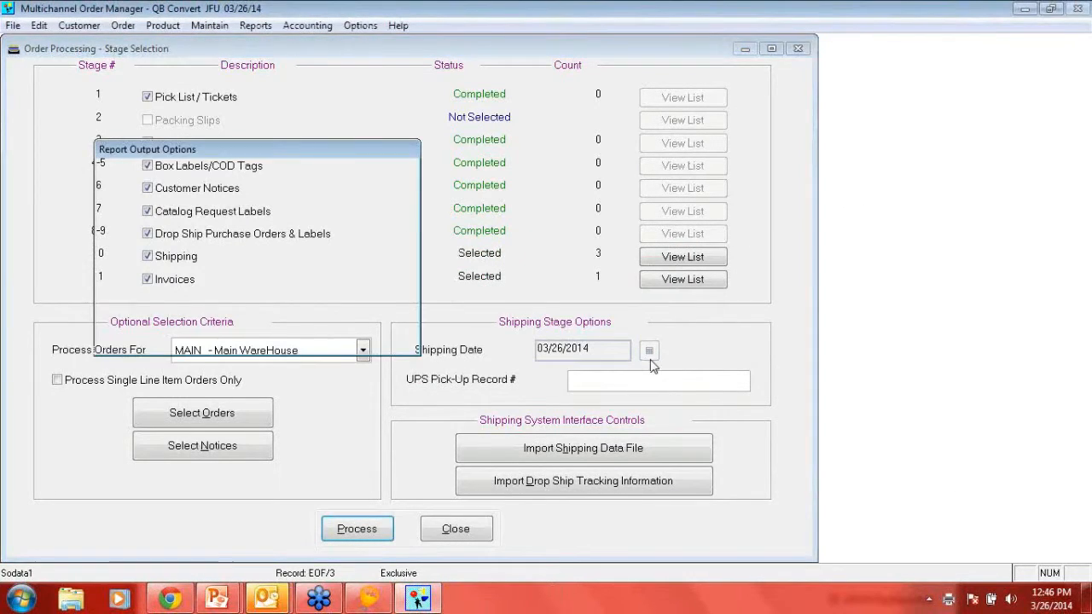
- Preview and print the UPS Barcode Summary Report on the Sales HP LaserJet P4515 PCL6, and close order processing
{"action": "left_click", "coordinate": [253, 309]}
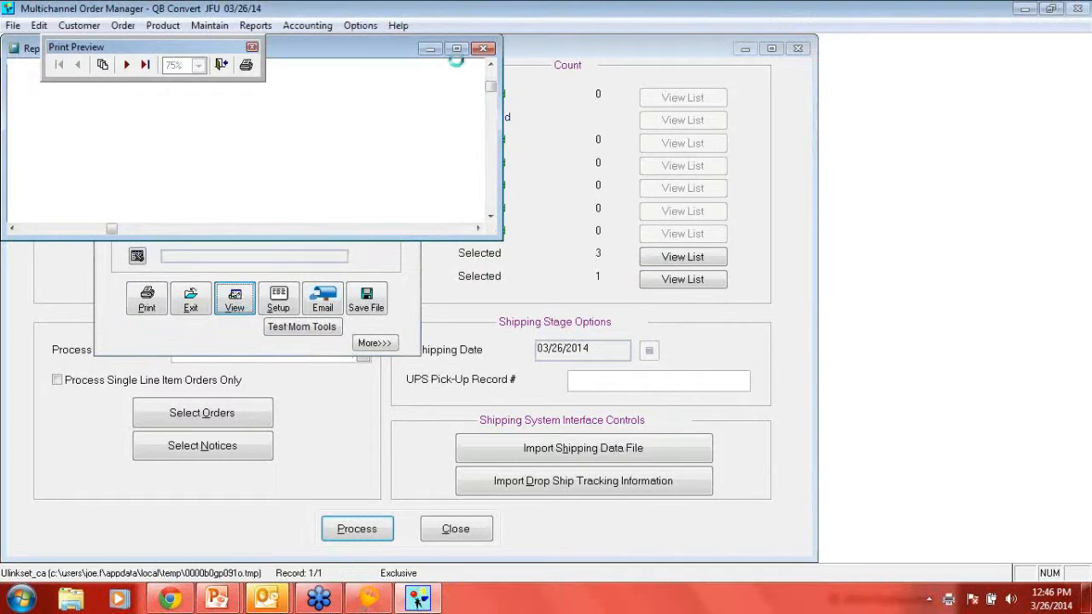
{"action": "left_click", "coordinate": [457, 49]}
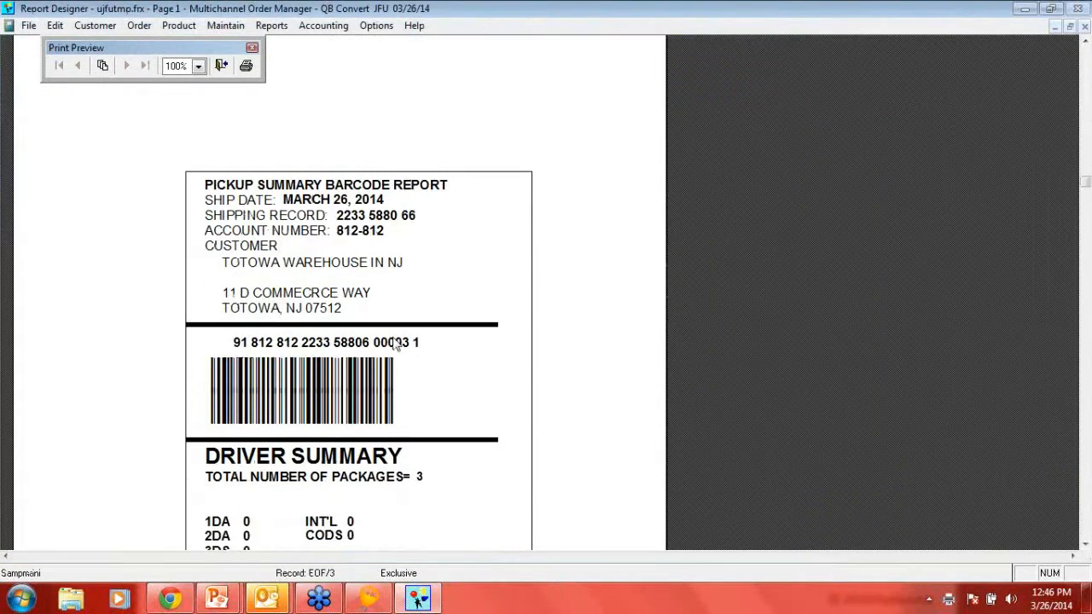
{"action": "scroll", "coordinate": [395, 342], "scroll_direction": "down", "scroll_amount": 3}
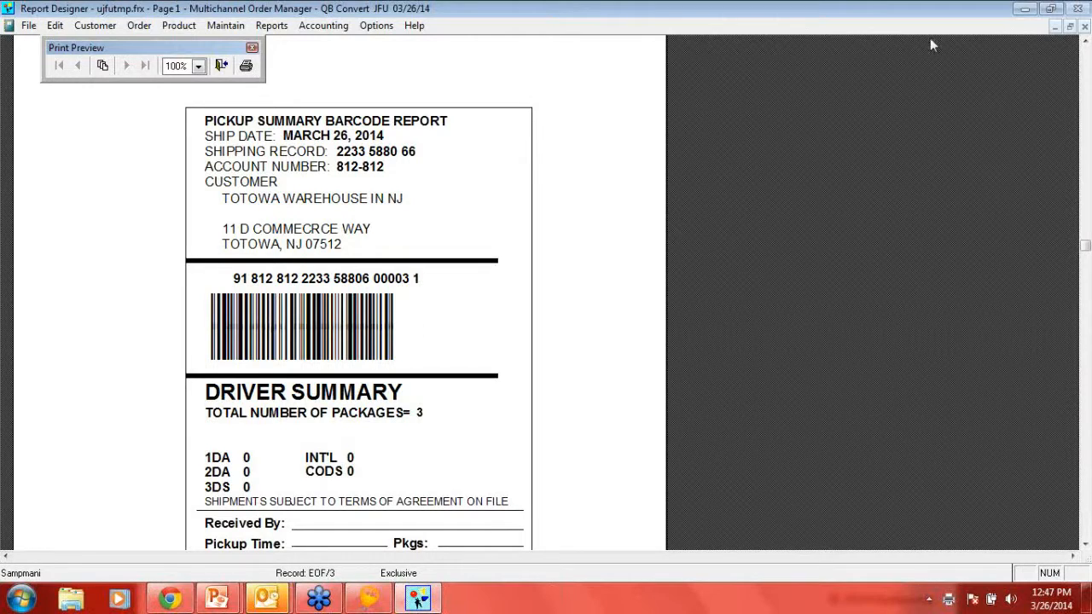
{"action": "left_click", "coordinate": [1085, 27]}
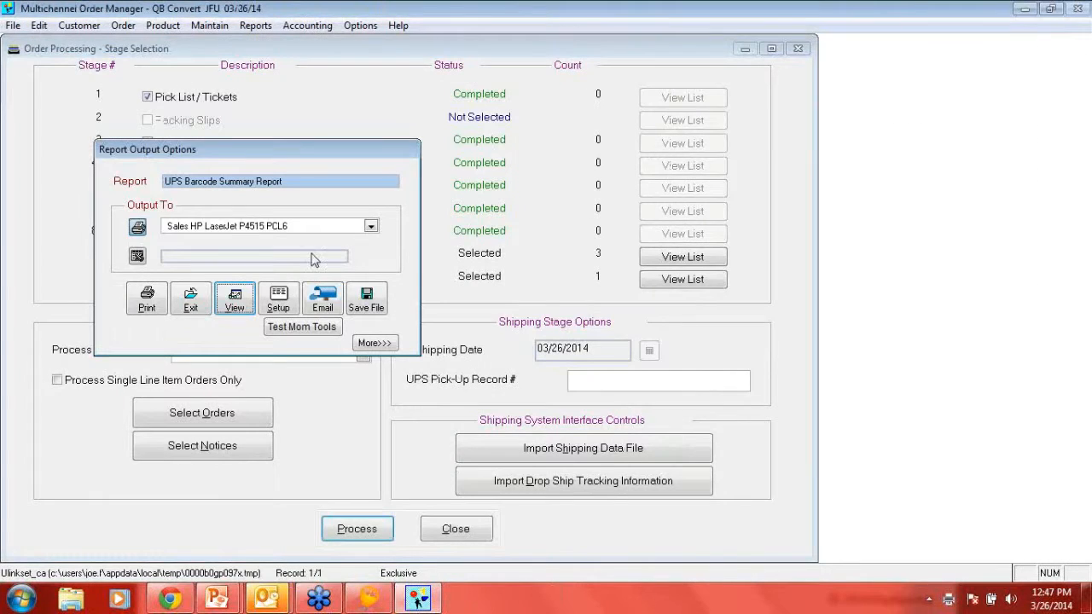
{"action": "left_click", "coordinate": [145, 298]}
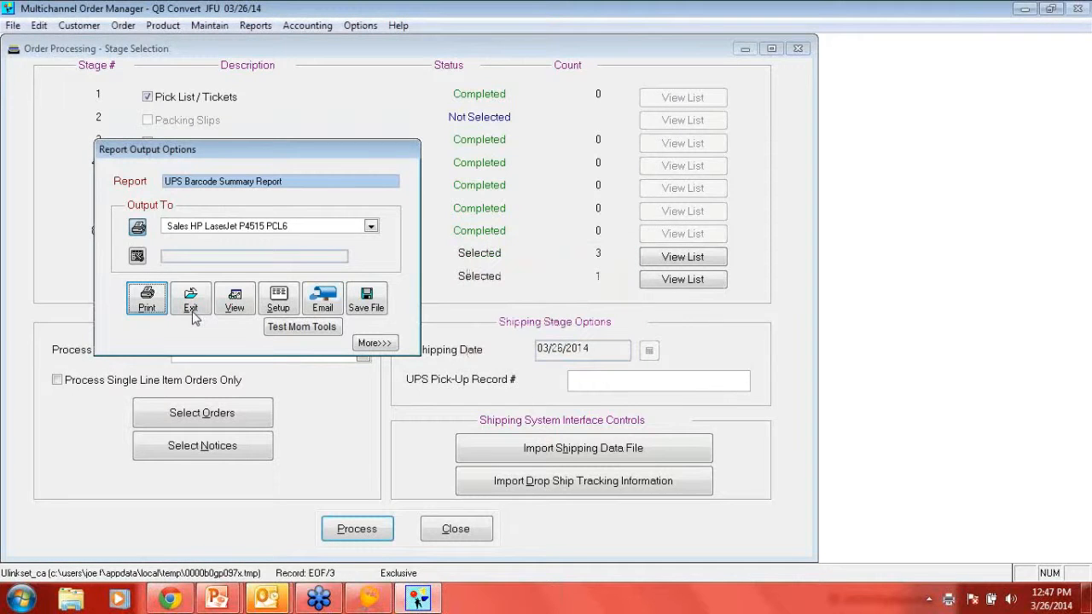
{"action": "left_click", "coordinate": [193, 314]}
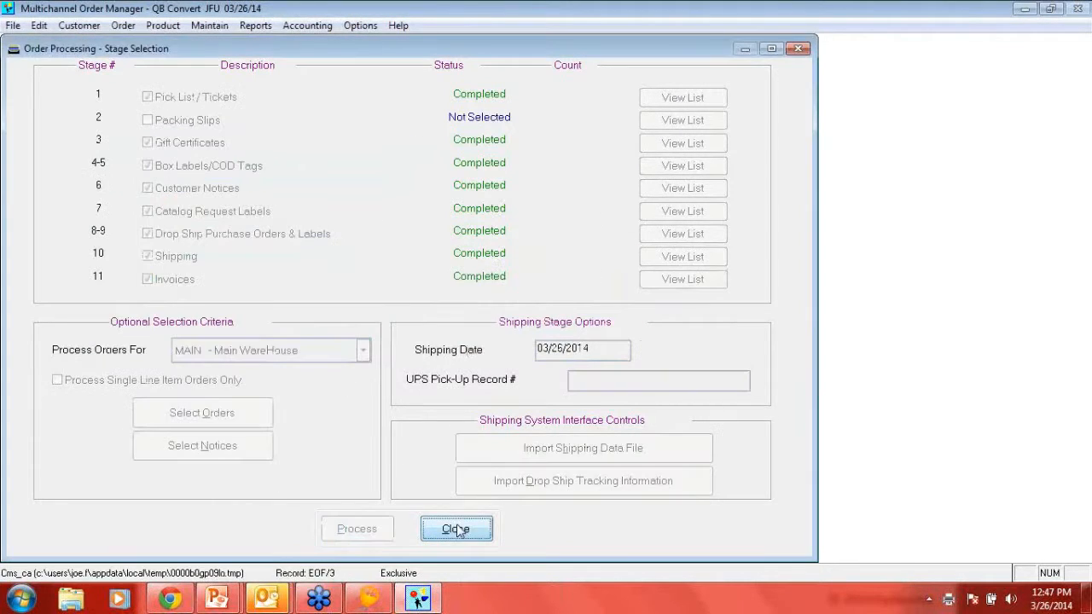
{"action": "left_click", "coordinate": [458, 531]}
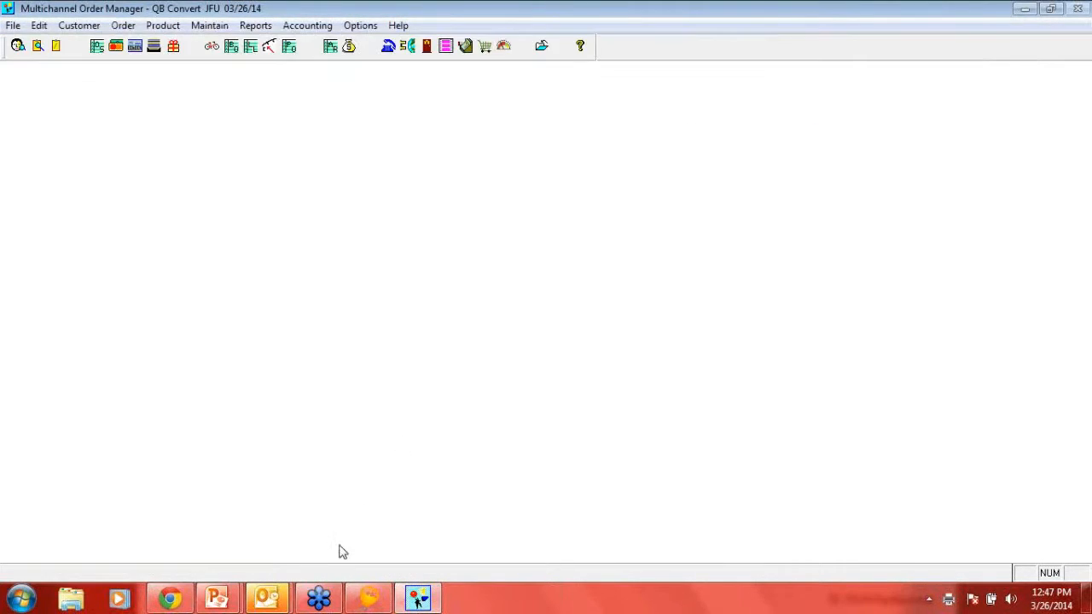
- Switch to BizSyncXL and execute the SyncShipments task to synchronize shipment information
{"action": "left_click", "coordinate": [369, 599]}
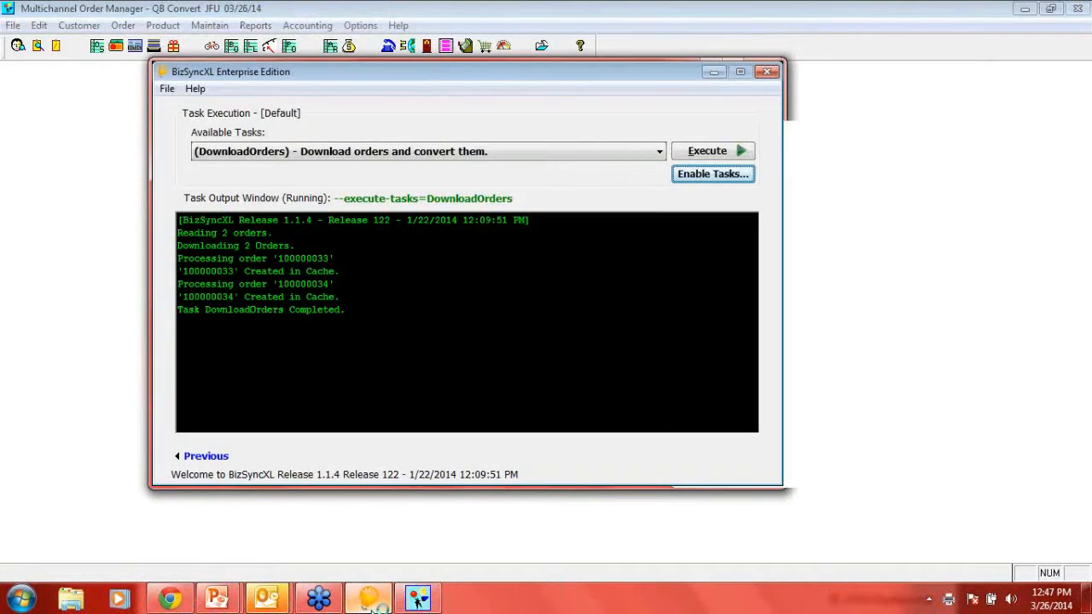
{"action": "left_click", "coordinate": [400, 151]}
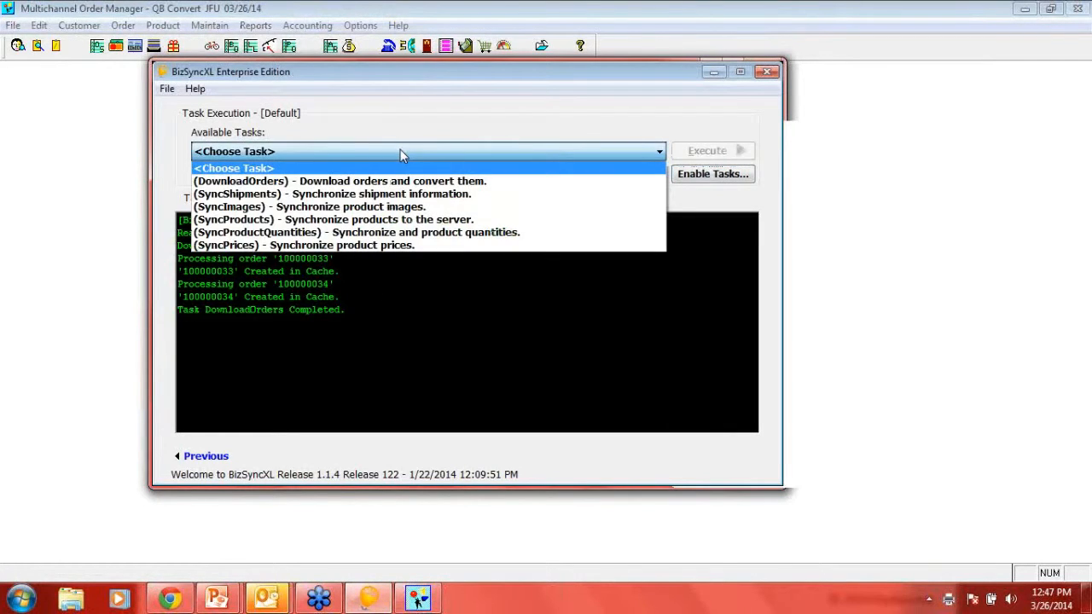
{"action": "left_click", "coordinate": [431, 196]}
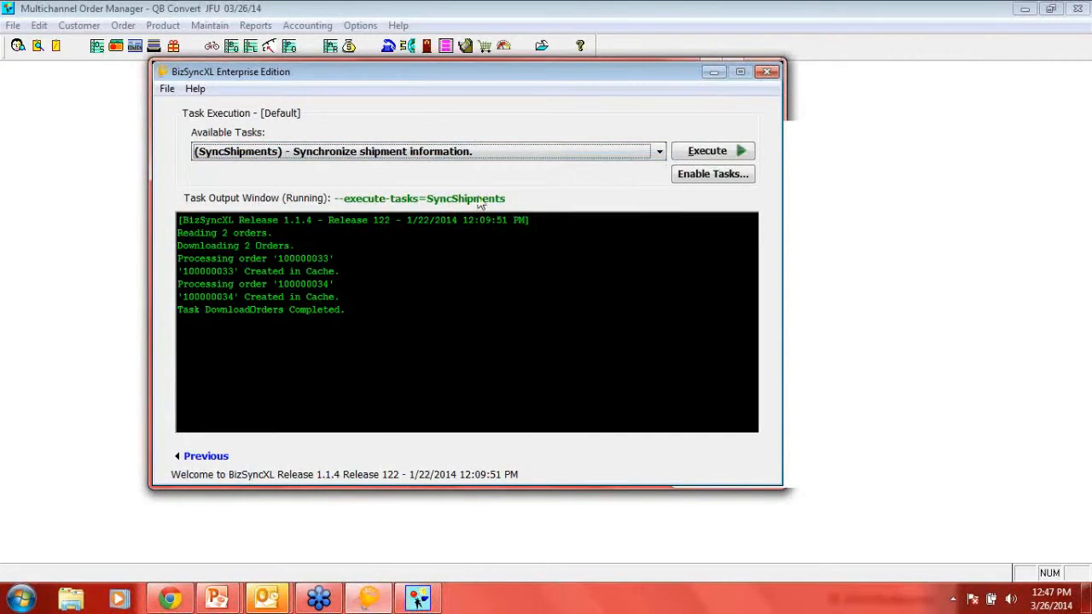
{"action": "left_click", "coordinate": [691, 154]}
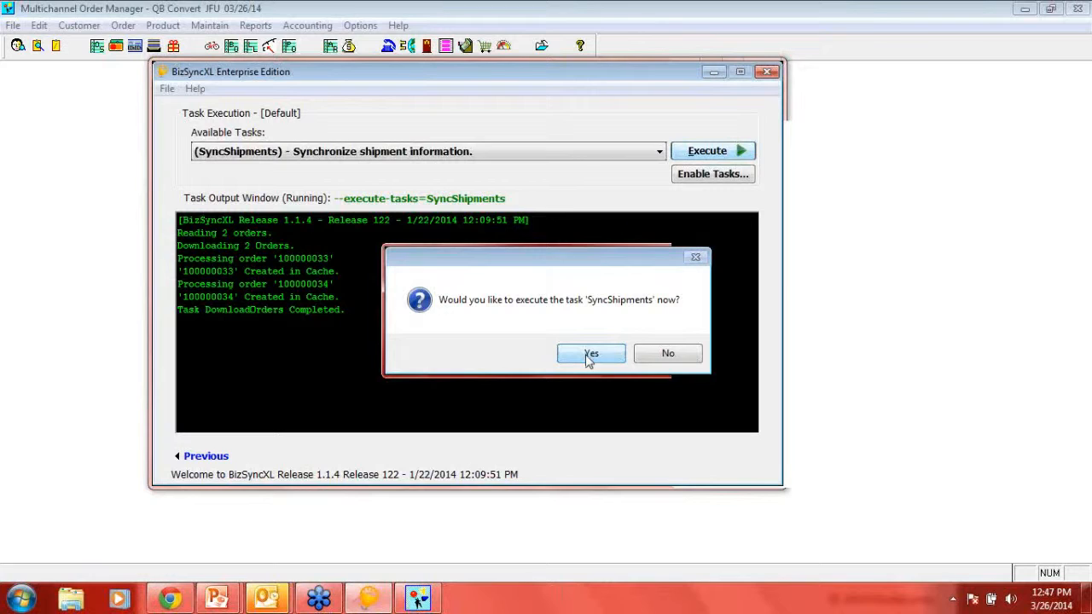
{"action": "left_click", "coordinate": [589, 356]}
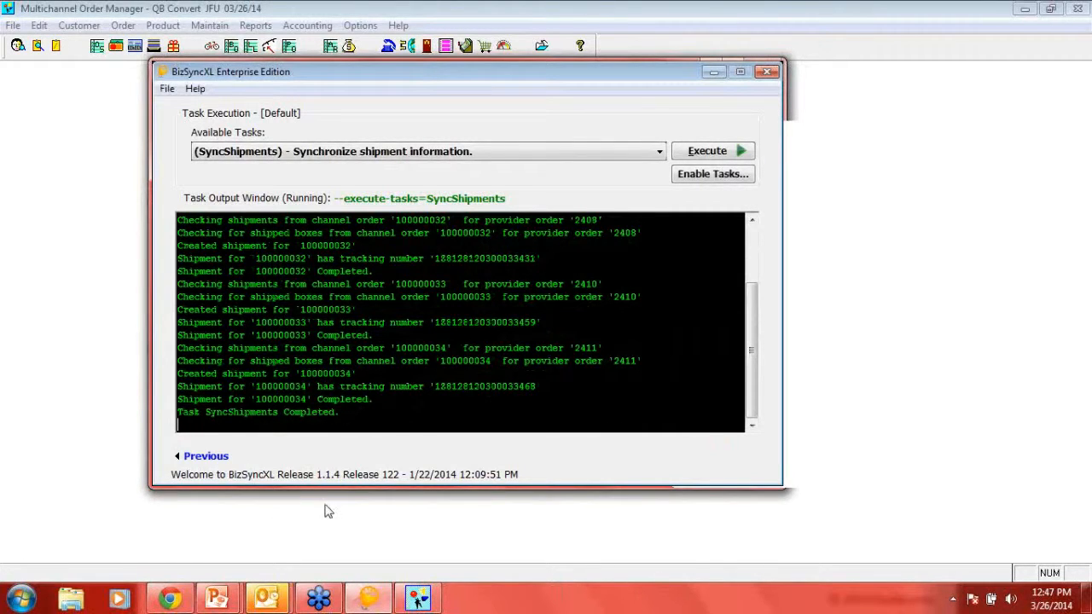
- Switch to the Magento store in Chrome, view the customer's latest order from 3/26/14, and check its UPS tracking information
{"action": "left_click", "coordinate": [170, 599]}
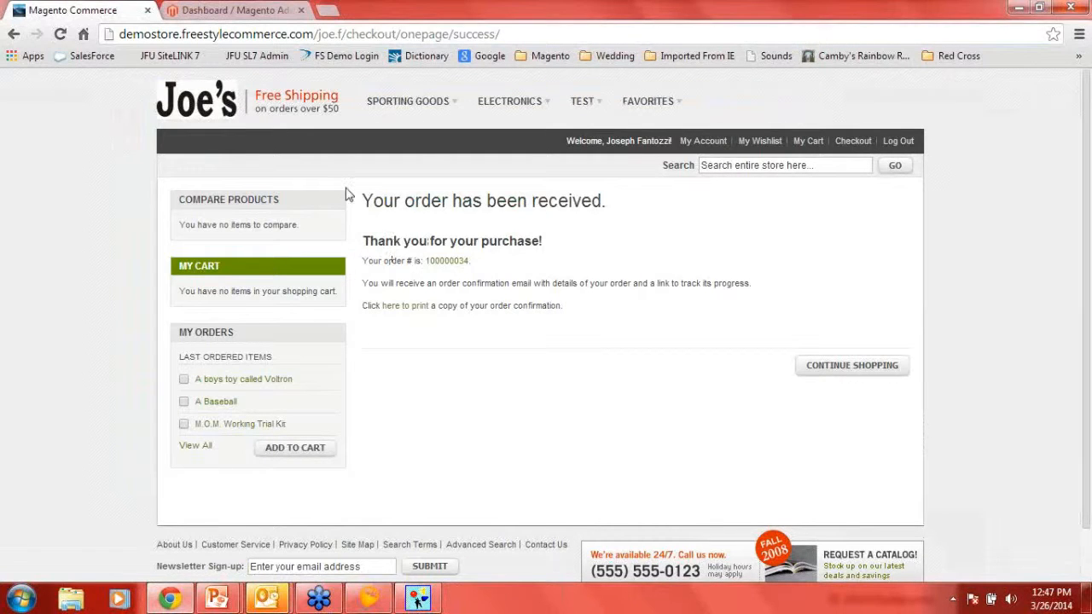
{"action": "left_click", "coordinate": [696, 143]}
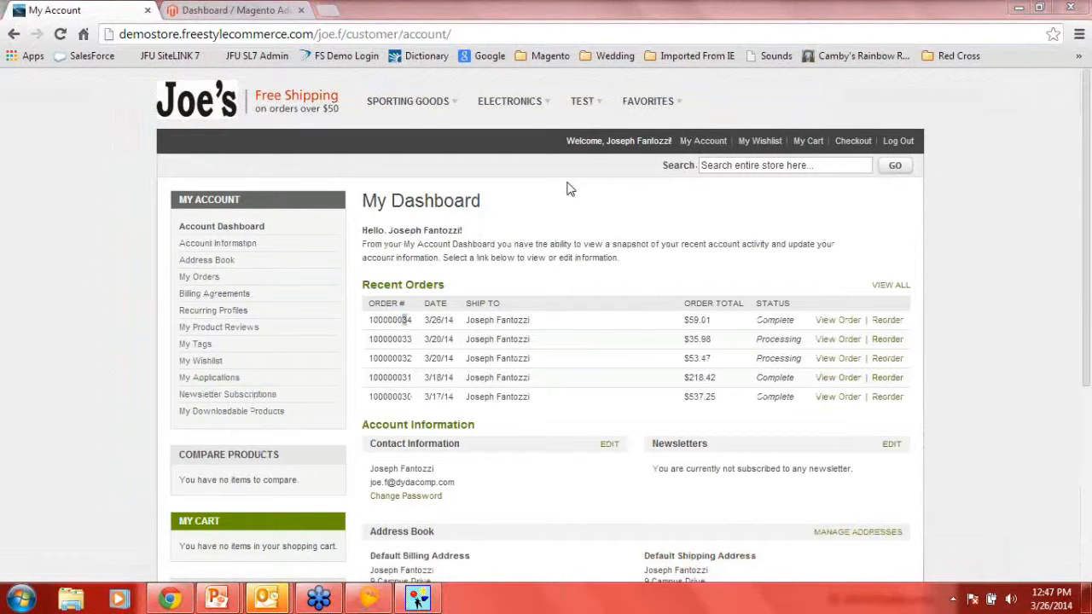
{"action": "left_click", "coordinate": [837, 322]}
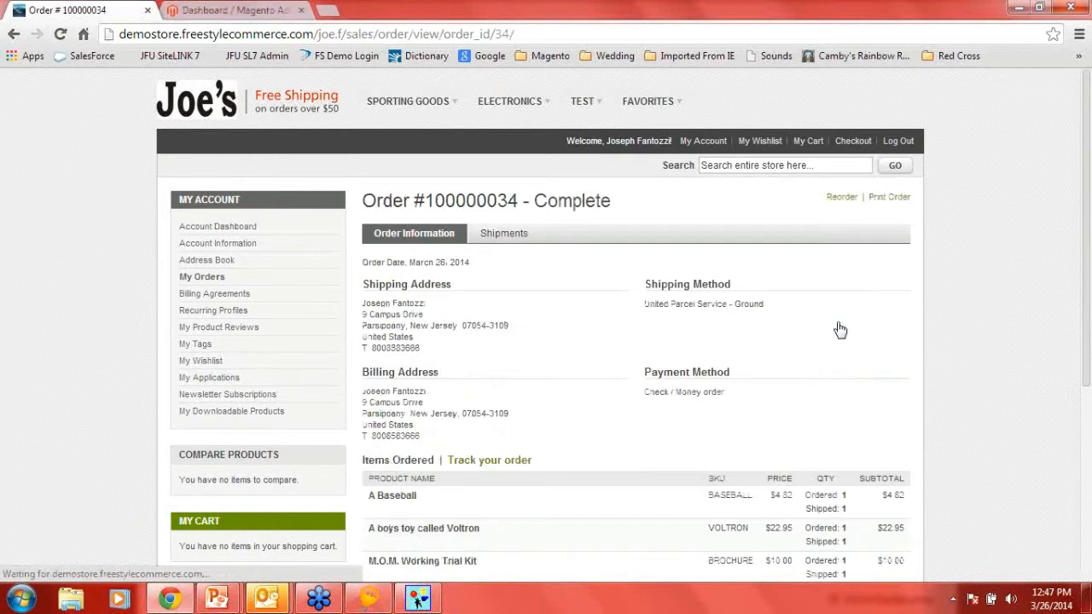
{"action": "scroll", "coordinate": [578, 383], "scroll_direction": "down", "scroll_amount": 1}
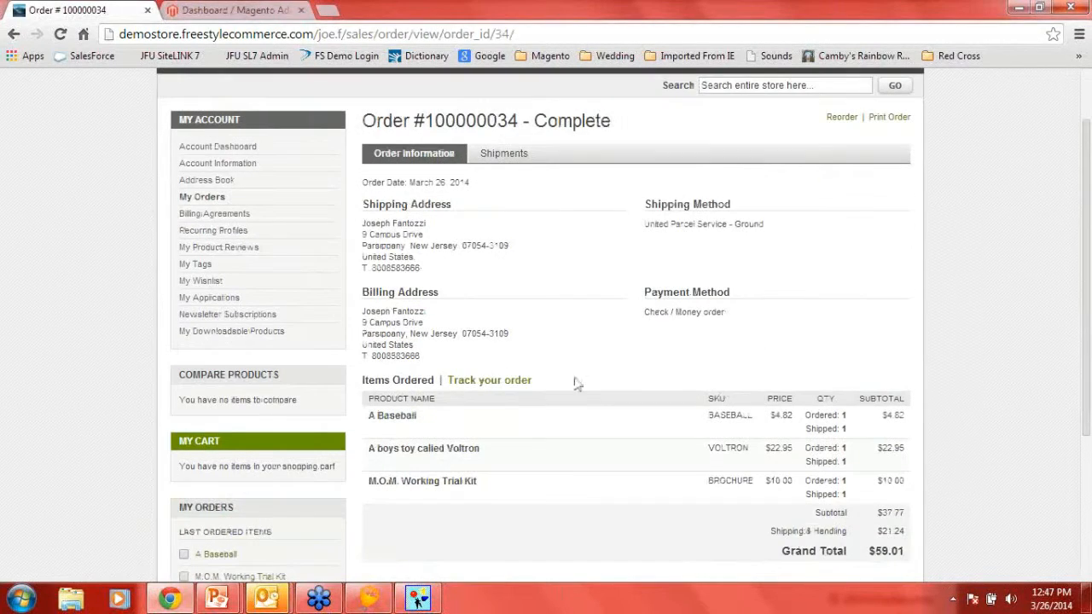
{"action": "left_click", "coordinate": [487, 384]}
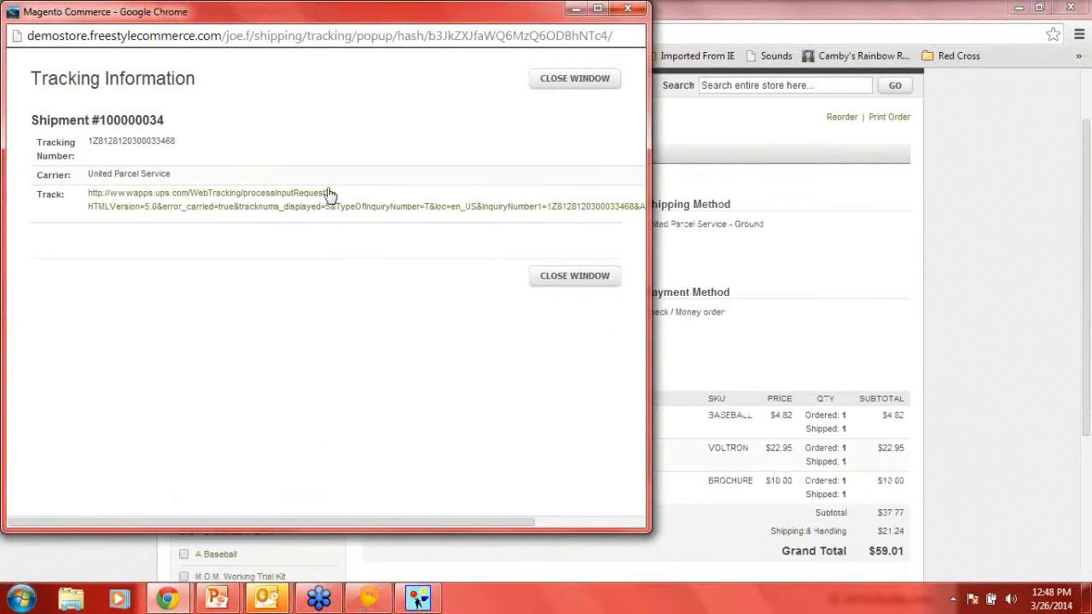
{"action": "left_click", "coordinate": [361, 207]}
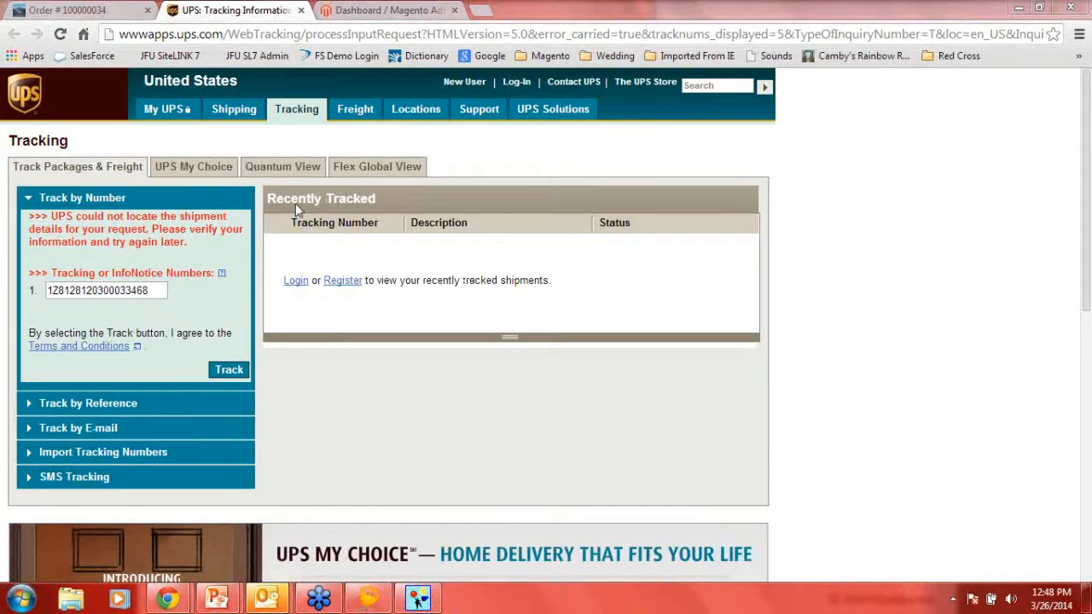
{"action": "left_click", "coordinate": [302, 10]}
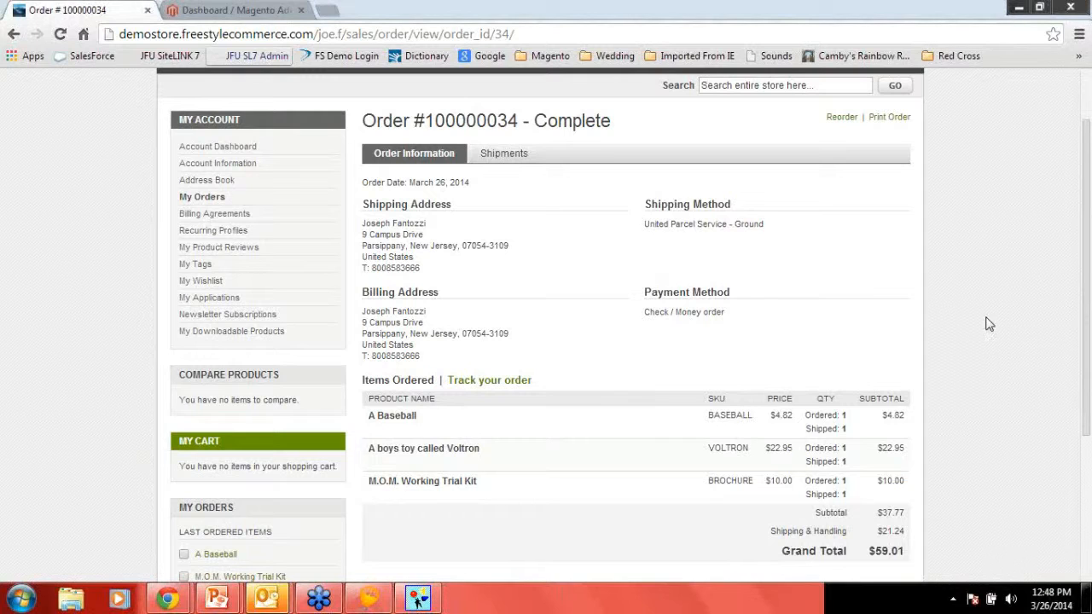
- Switch to BizSyncXL and review the available synchronization tasks without choosing one
{"action": "left_click", "coordinate": [369, 599]}
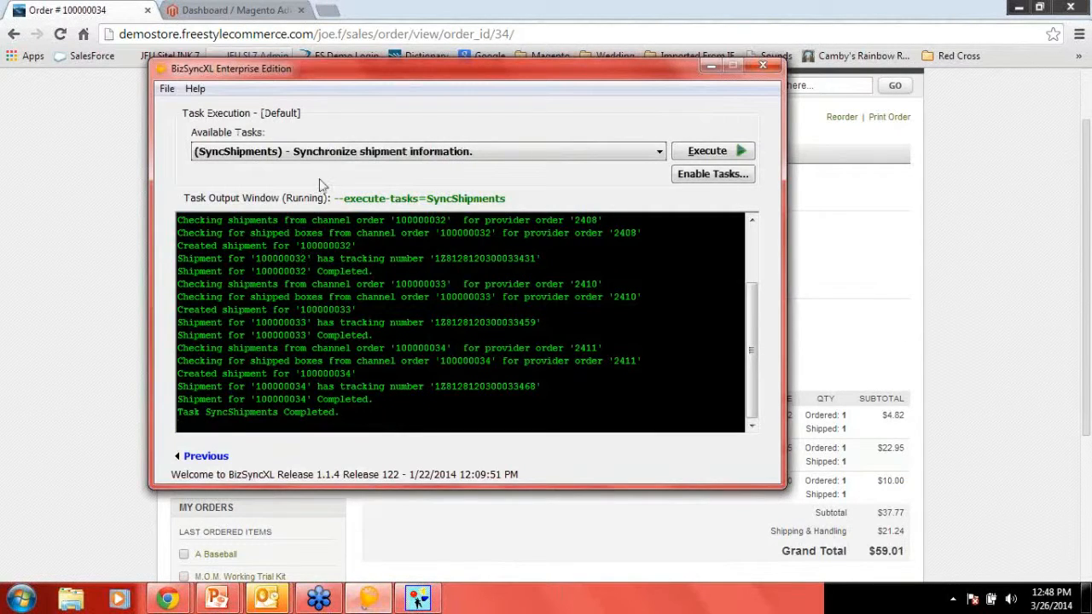
{"action": "left_click", "coordinate": [662, 154]}
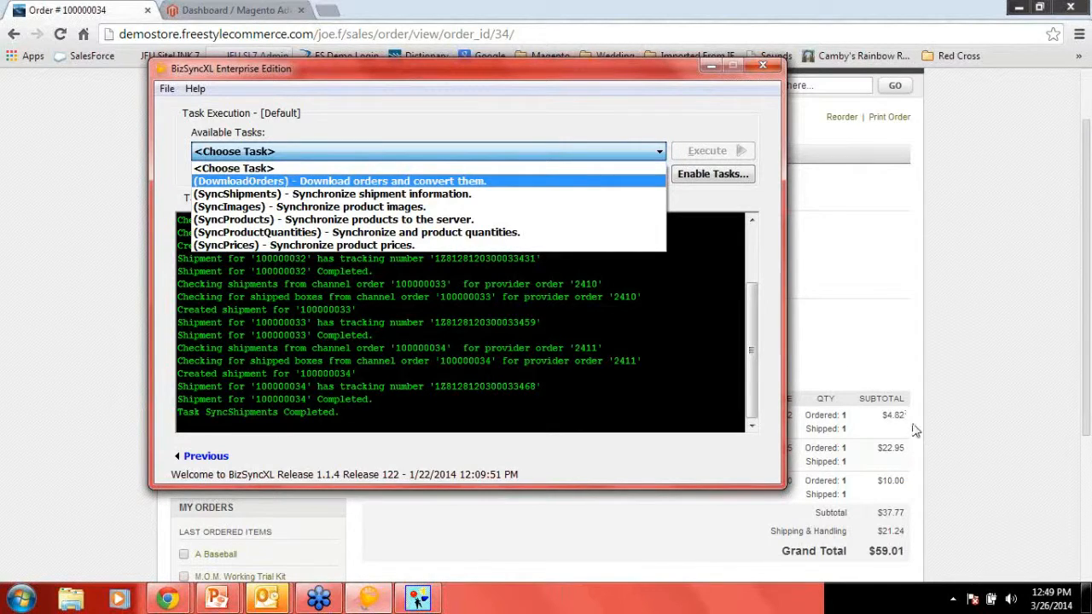
{"action": "left_click", "coordinate": [1066, 435]}
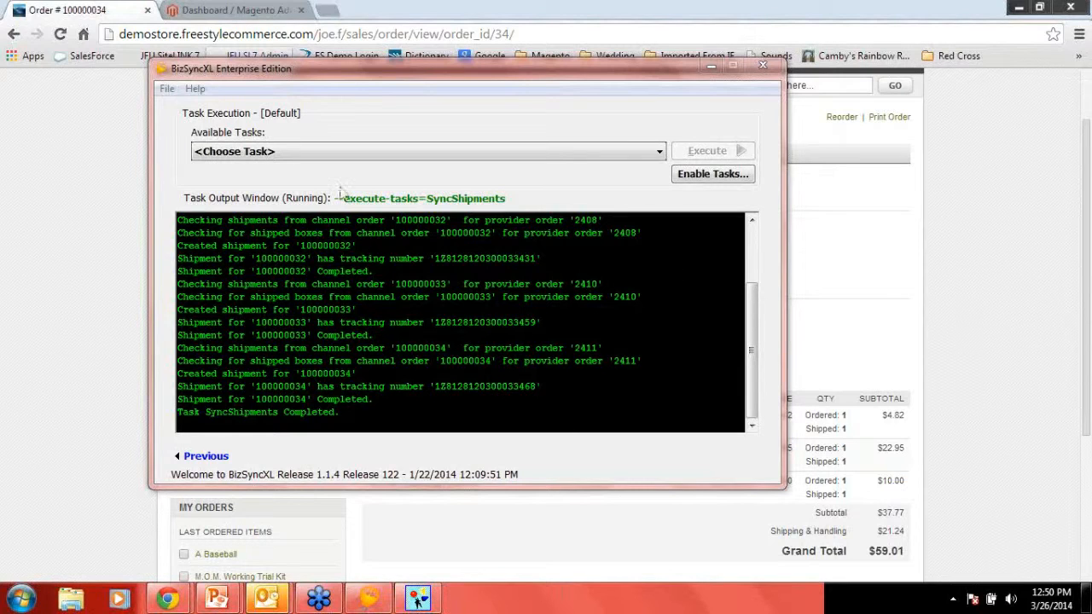
- Return to the BizSyncXL start screen, select the Default store configuration, and dismiss the store change dialogs
{"action": "left_click", "coordinate": [200, 456]}
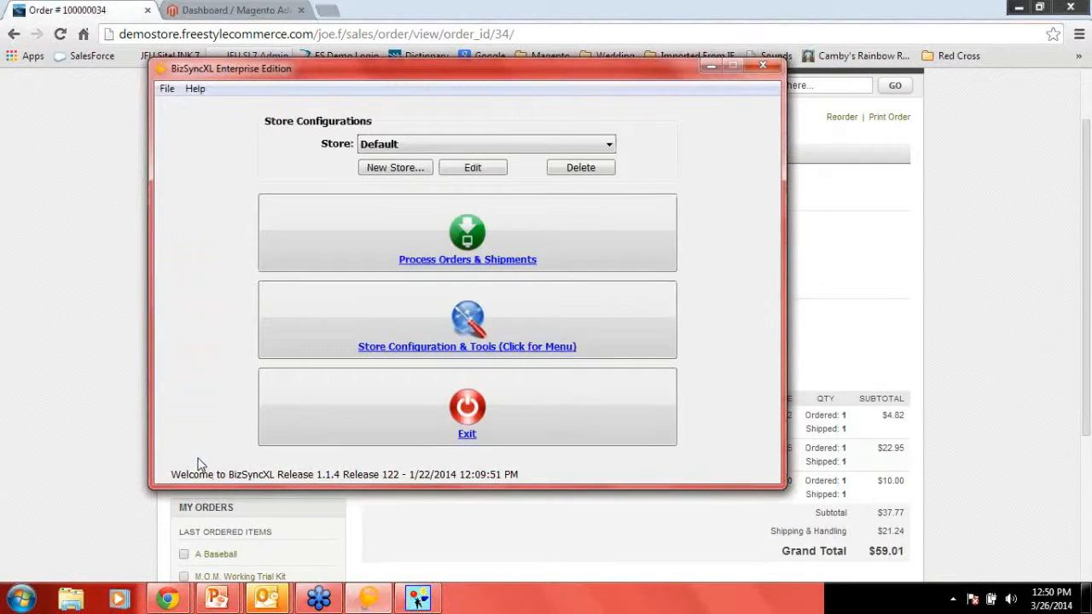
{"action": "left_click", "coordinate": [609, 146]}
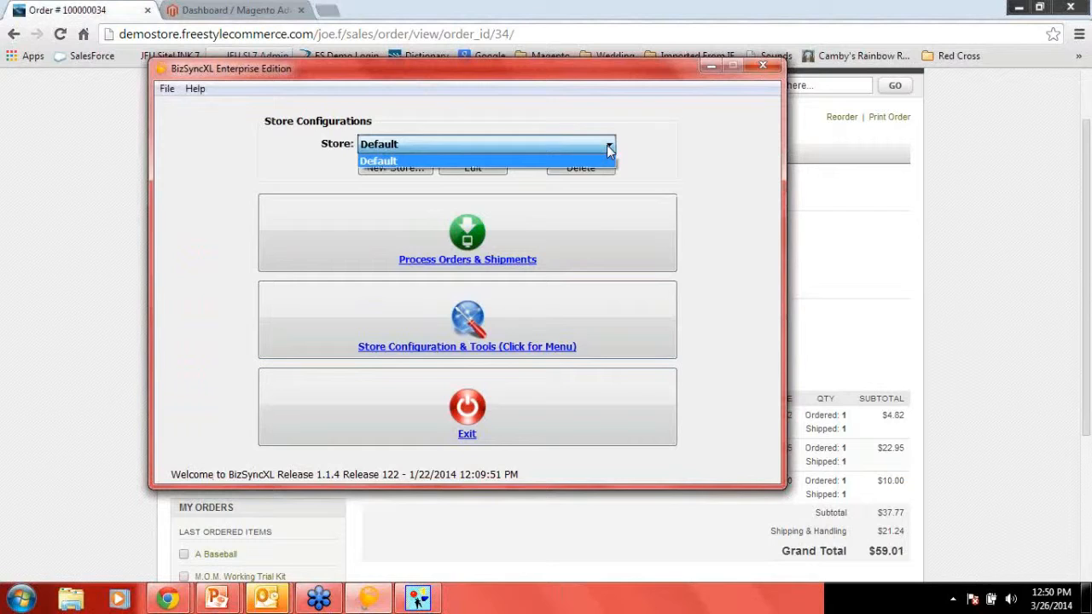
{"action": "left_click", "coordinate": [609, 154]}
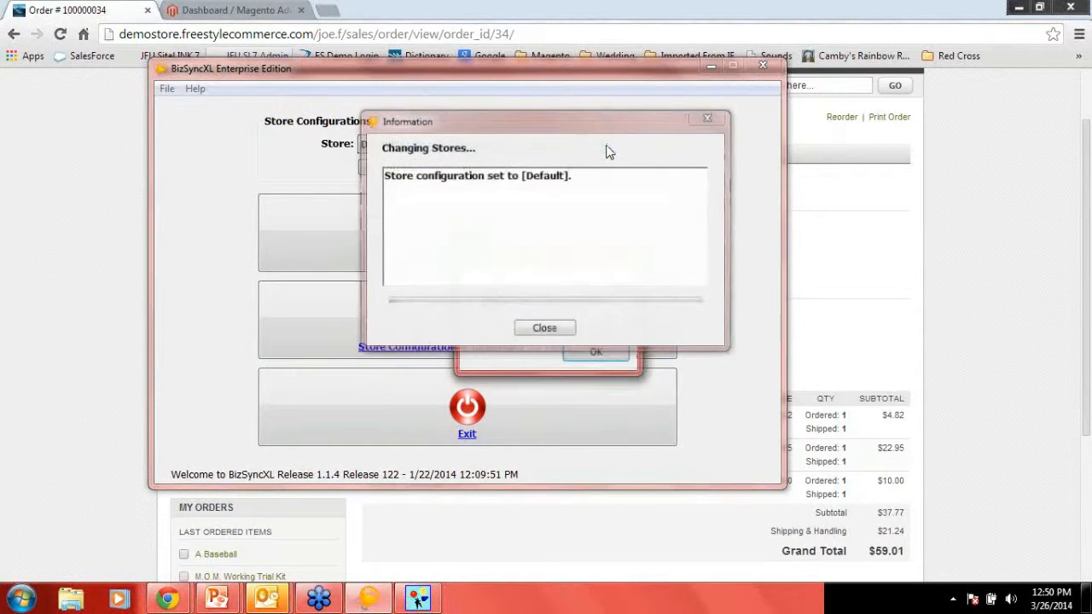
{"action": "left_click", "coordinate": [611, 361]}
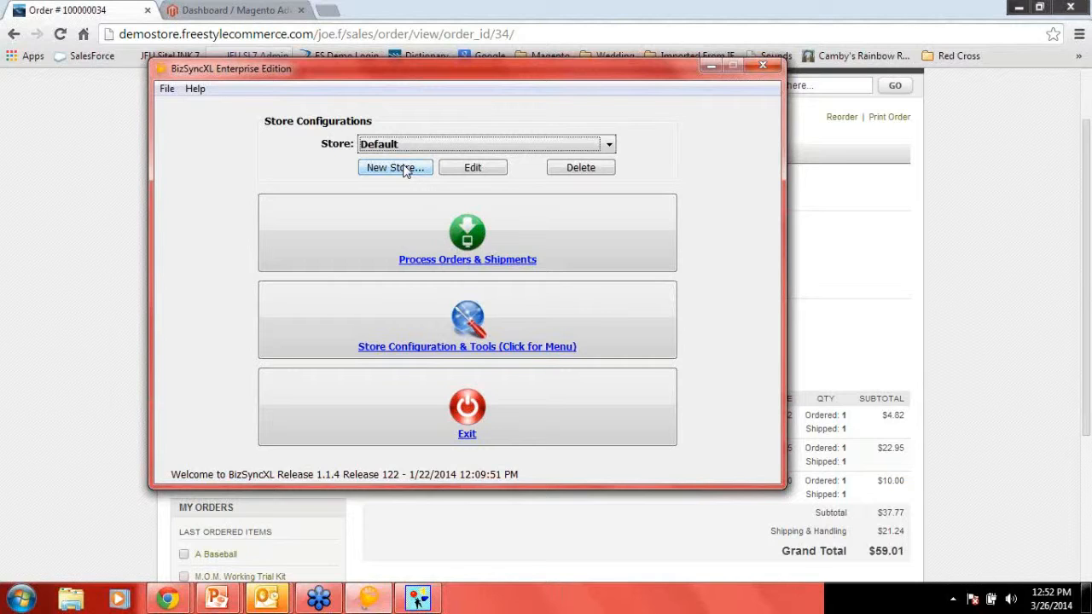
- Open the task execution screen from the store tools and review the available synchronization tasks for the Default store
{"action": "left_click", "coordinate": [344, 306]}
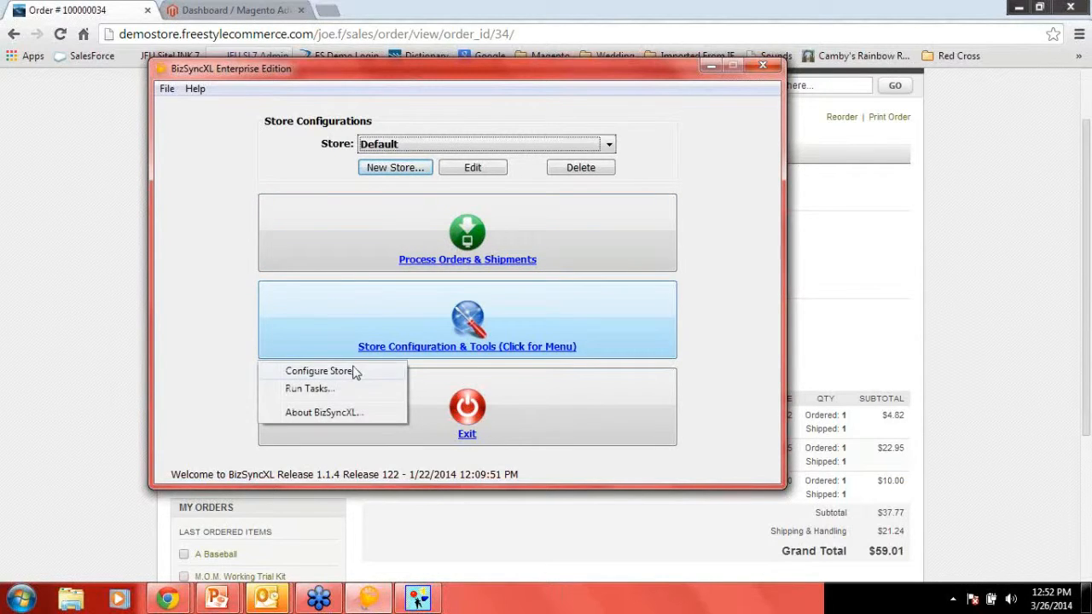
{"action": "left_click", "coordinate": [316, 389]}
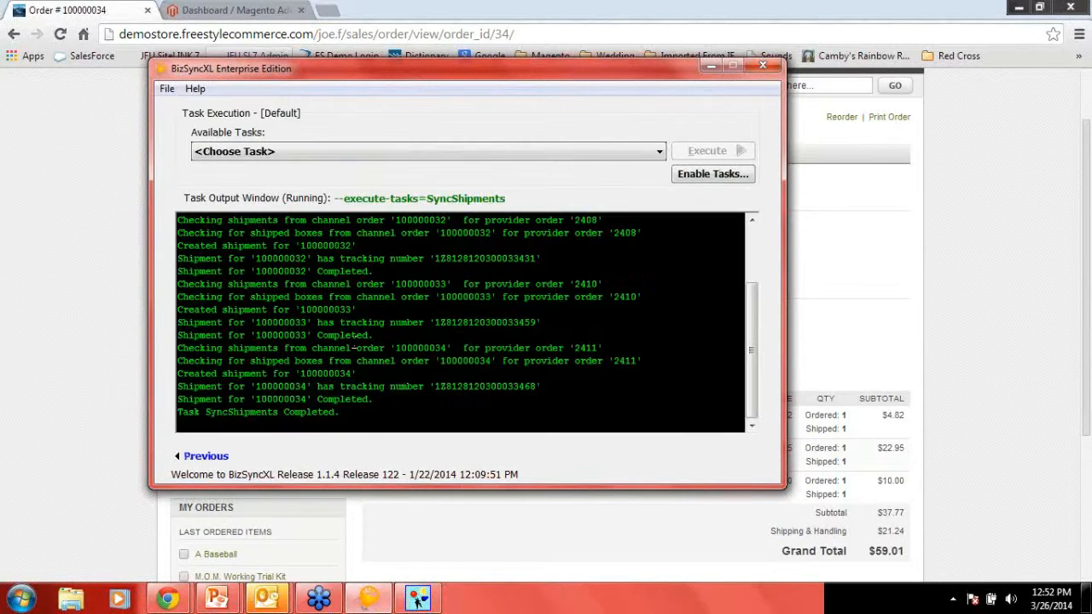
{"action": "left_click", "coordinate": [203, 457]}
{"action": "left_click", "coordinate": [381, 315]}
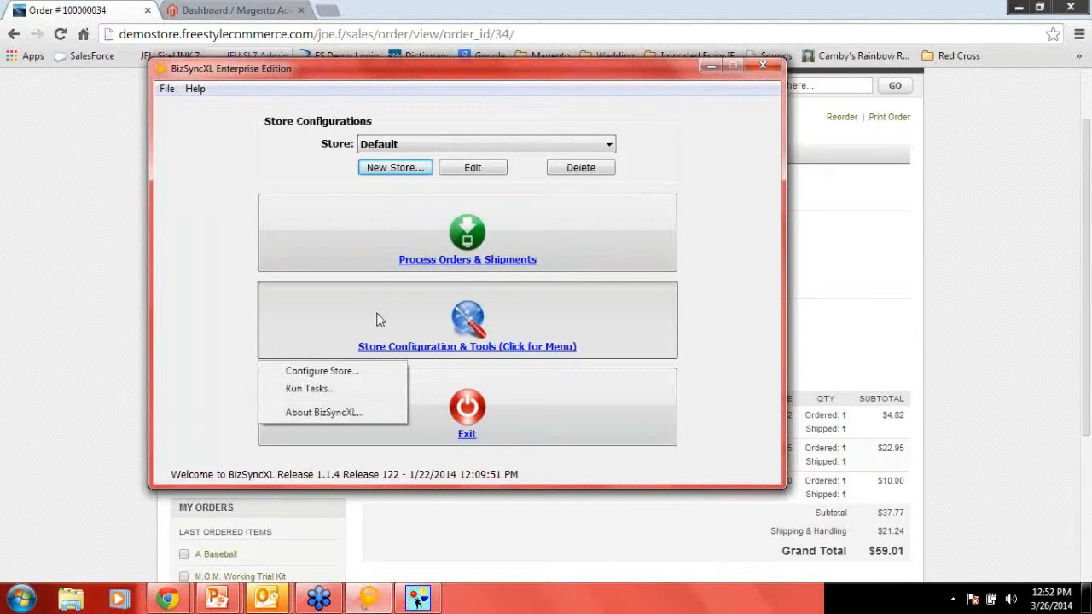
{"action": "left_click", "coordinate": [344, 390]}
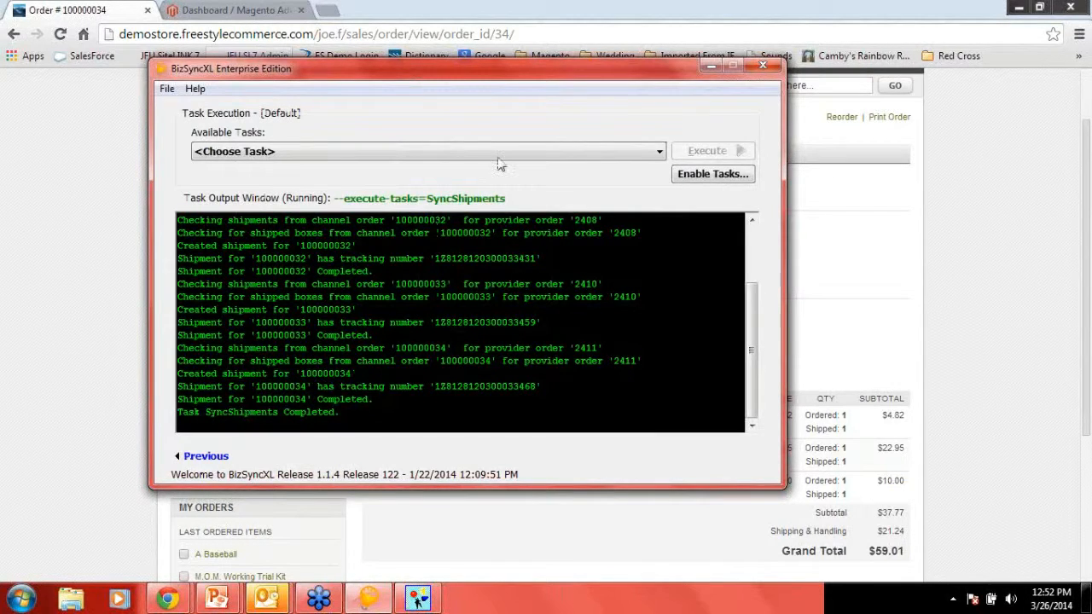
{"action": "left_click", "coordinate": [501, 154]}
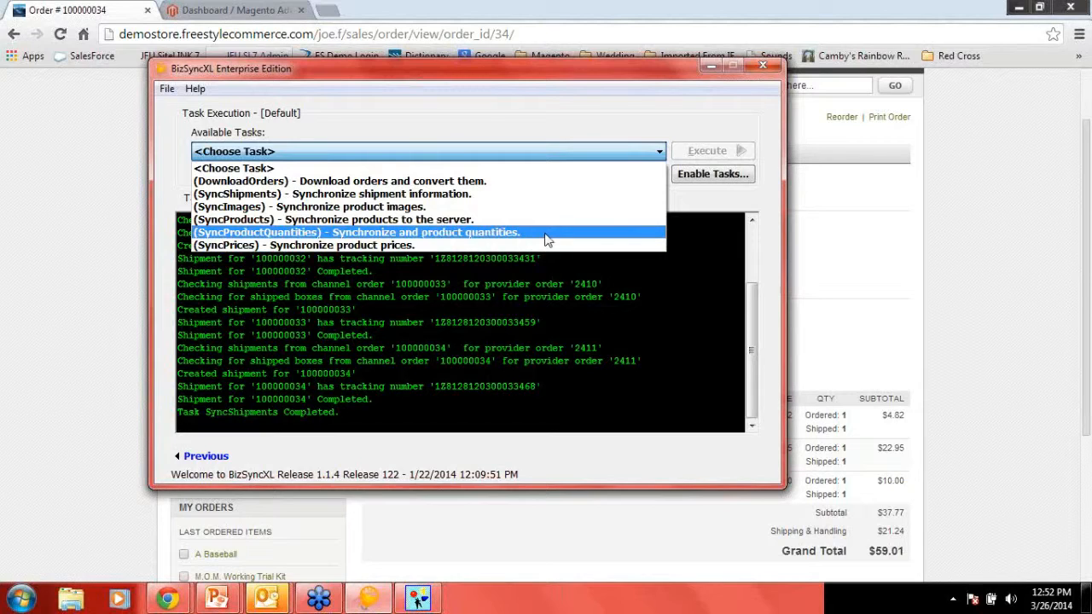
- Switch to Multichannel Order Manager and open the eCommerce Manager's Station
{"action": "left_click", "coordinate": [424, 602]}
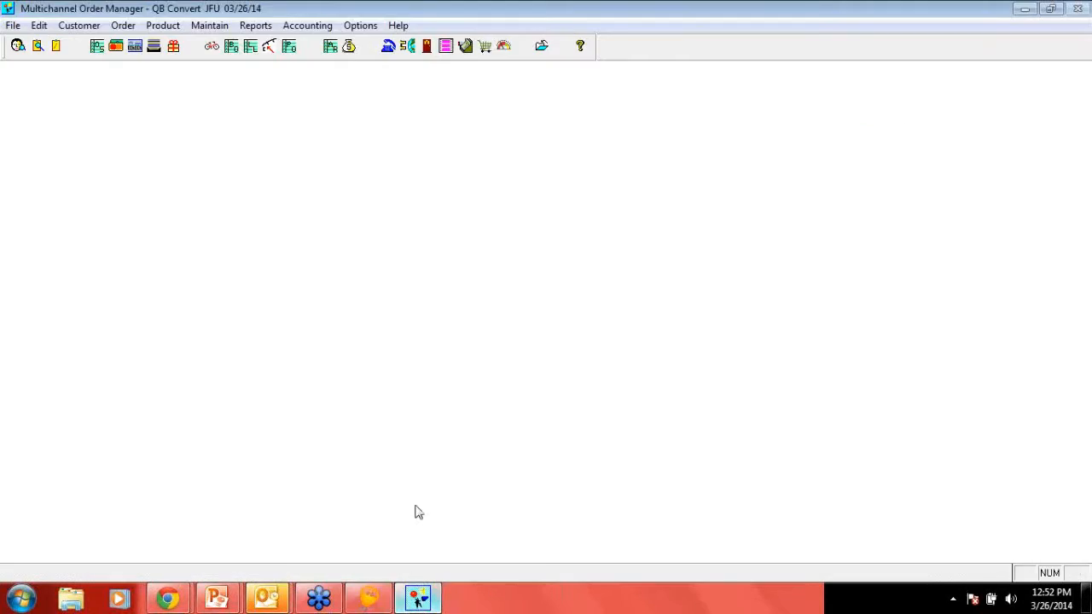
{"action": "left_click", "coordinate": [359, 27]}
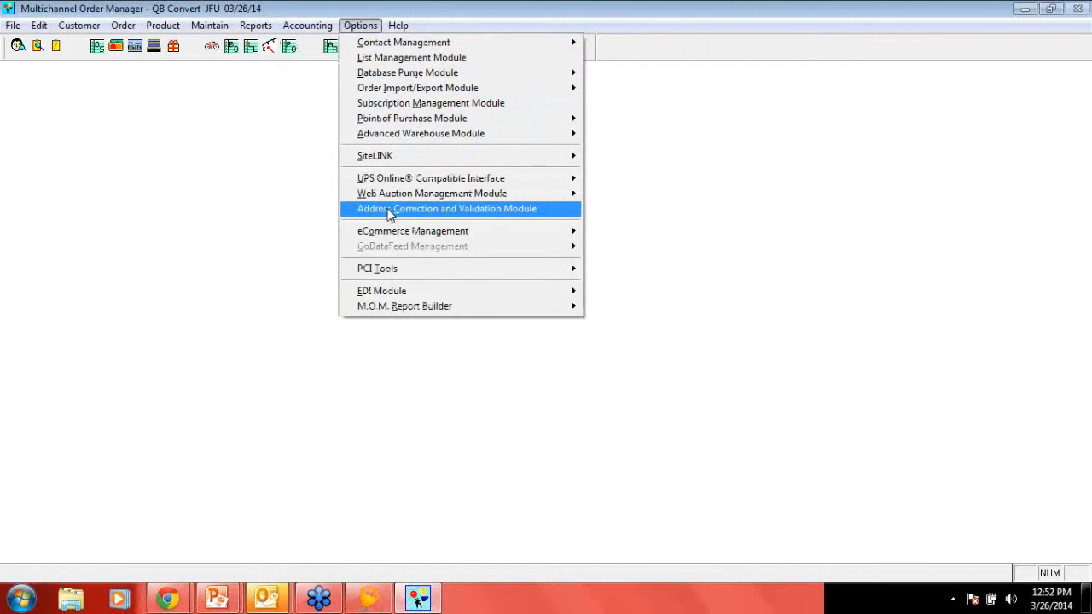
{"action": "mouse_move", "coordinate": [400, 237]}
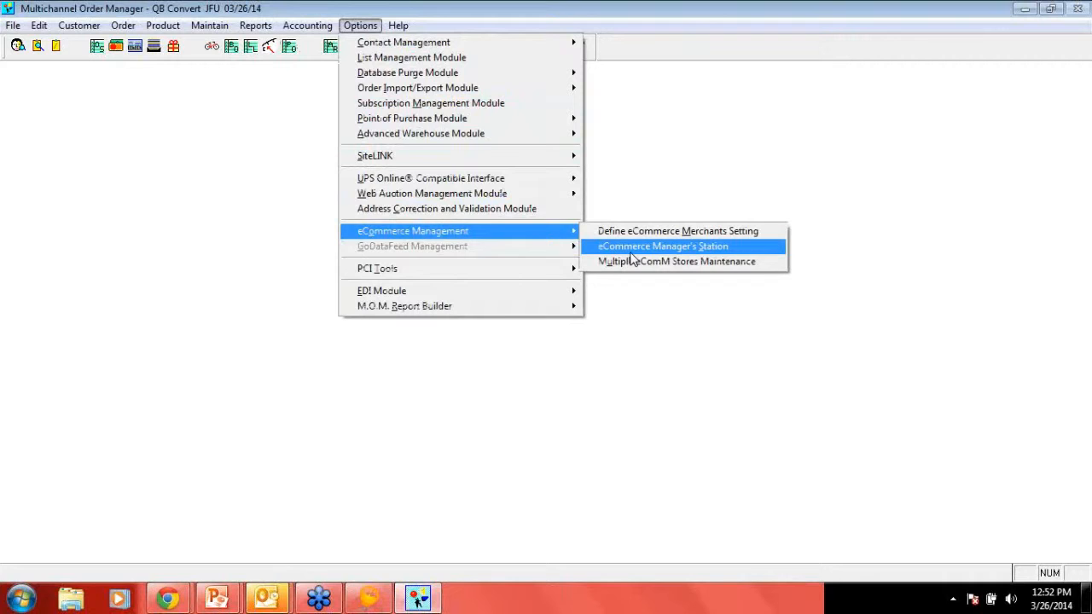
{"action": "left_click", "coordinate": [667, 247]}
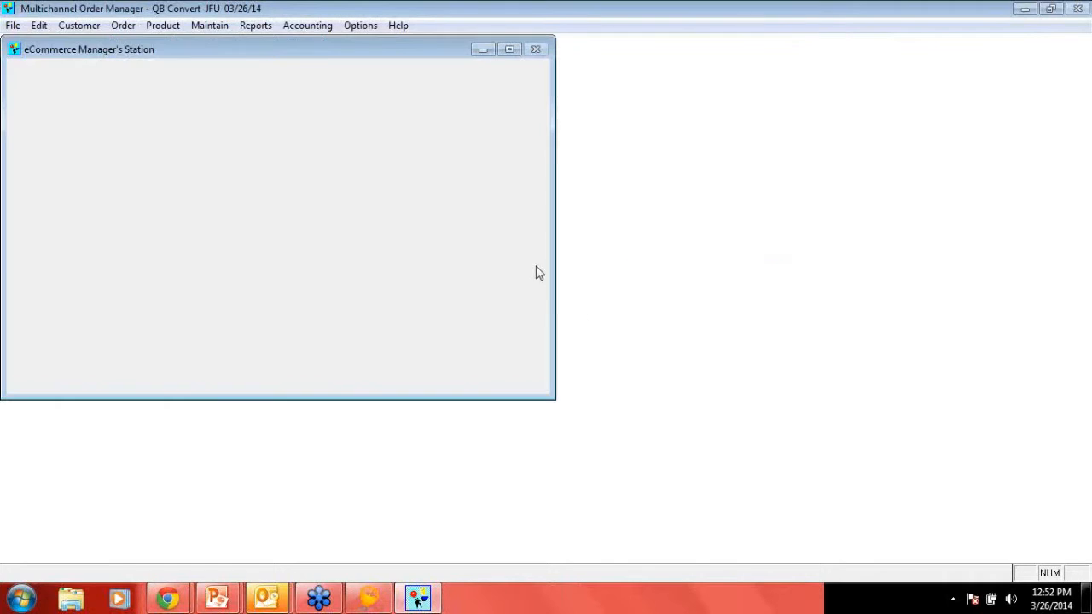
- Examine the Amazon batch tasks, from downloading new orders through publishing new products' information
{"action": "left_click", "coordinate": [140, 175]}
{"action": "scroll", "coordinate": [141, 197], "scroll_direction": "down", "scroll_amount": 3}
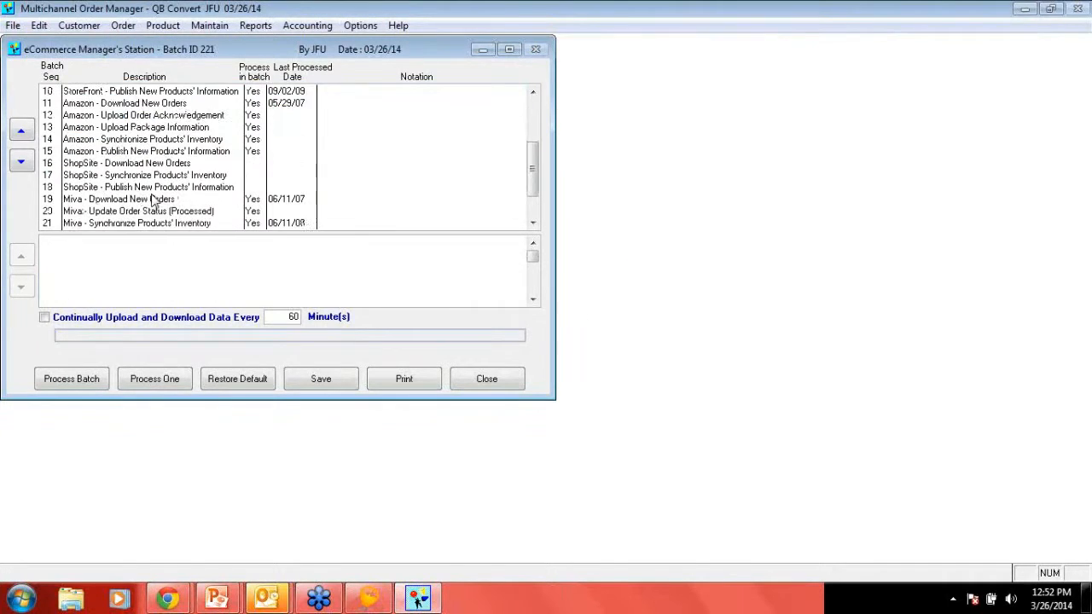
{"action": "left_click", "coordinate": [80, 104]}
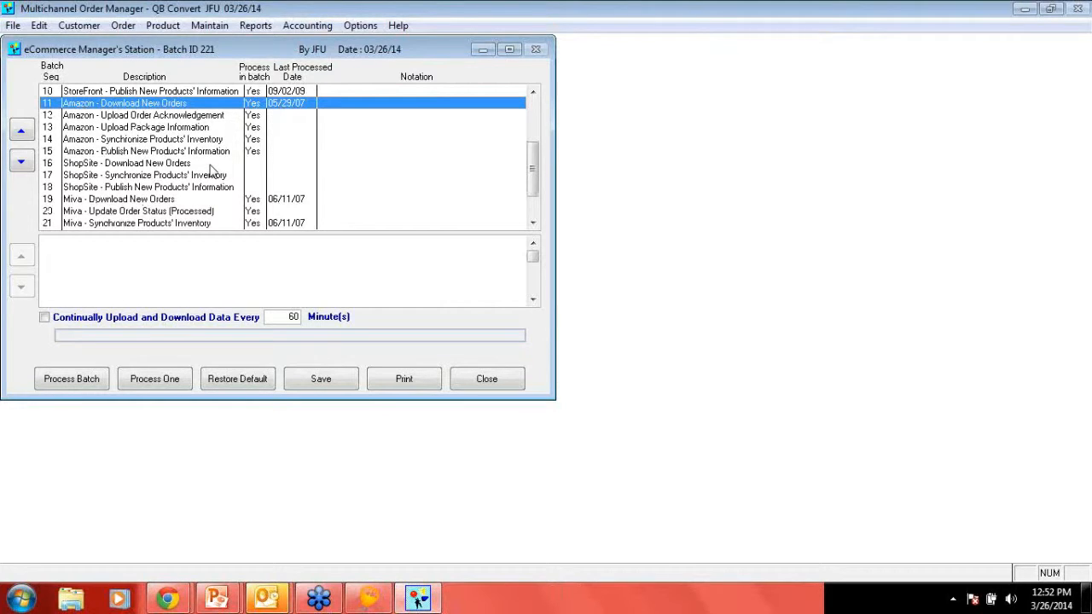
{"action": "left_click", "coordinate": [150, 116]}
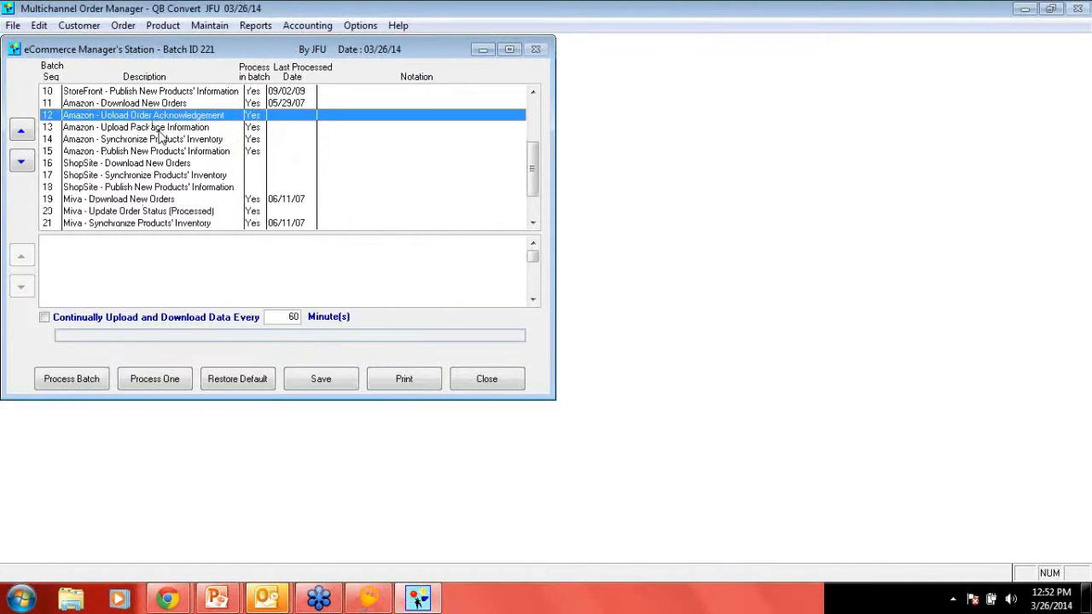
{"action": "left_click", "coordinate": [159, 128]}
{"action": "left_click", "coordinate": [162, 143]}
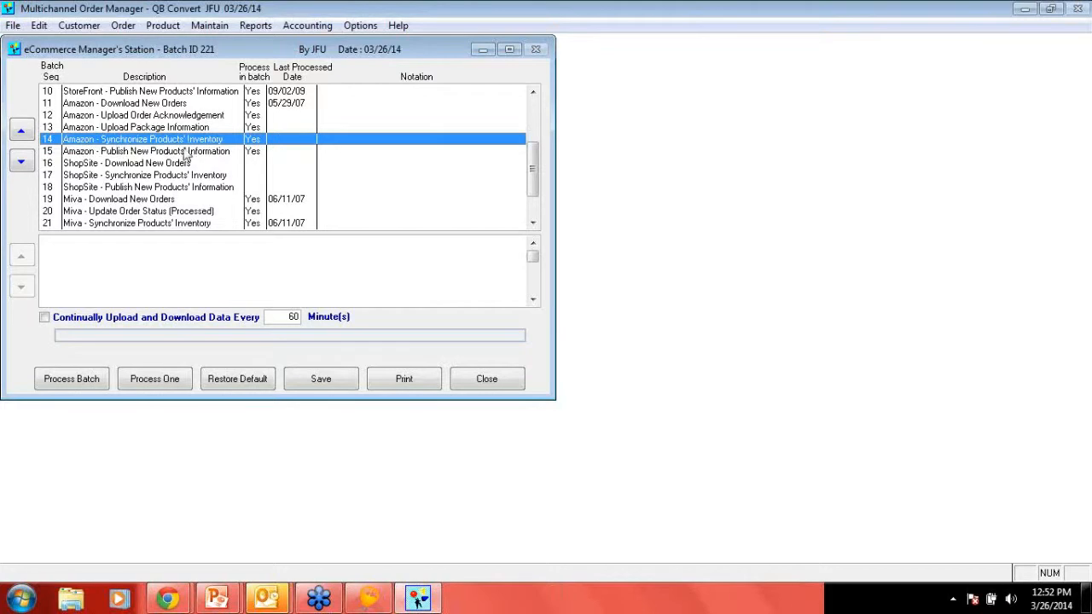
{"action": "left_click", "coordinate": [143, 155]}
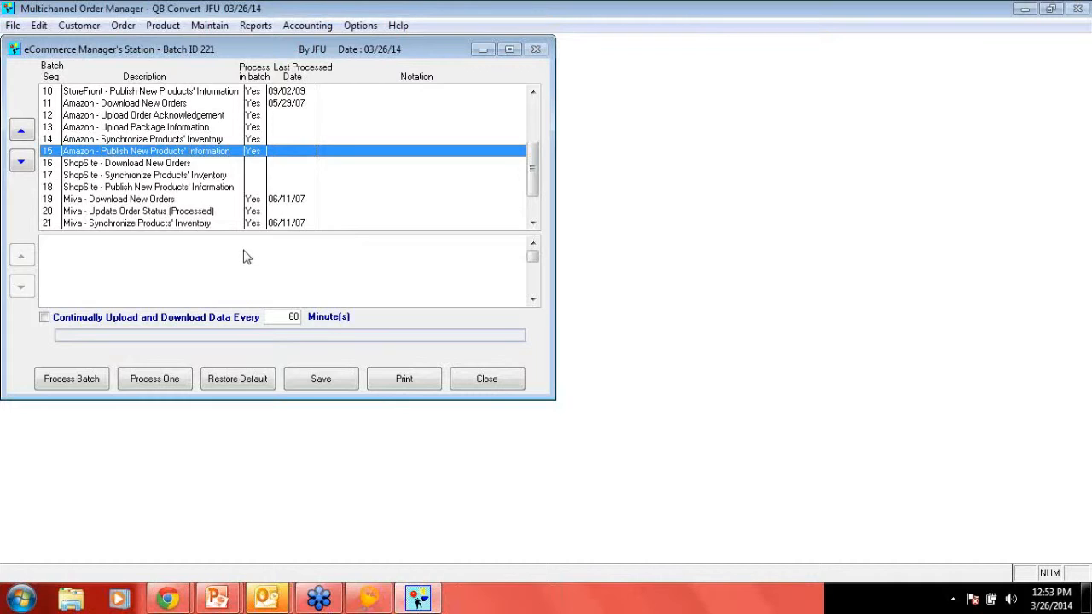
- Set the continual upload and download interval to 5 minutes and close the eCommerce Manager's Station
{"action": "double_click", "coordinate": [293, 316]}
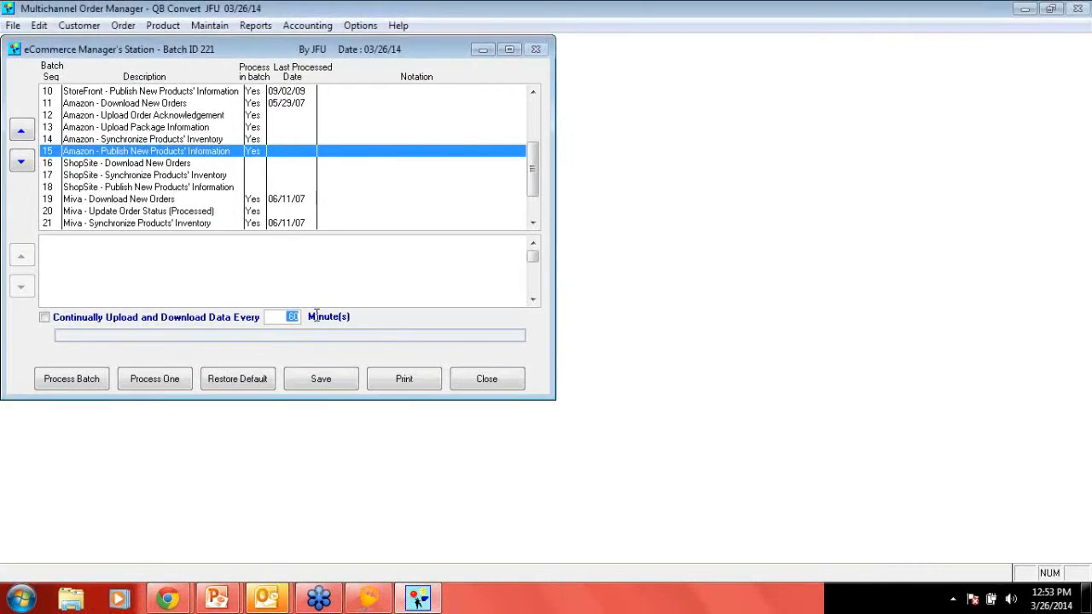
{"action": "type", "text": "5"}
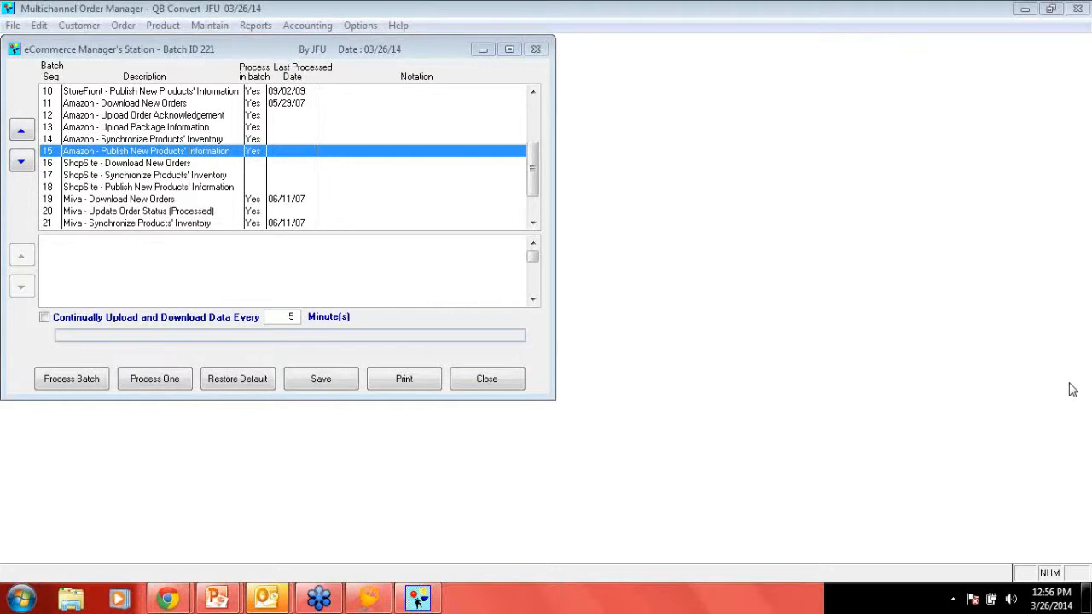
{"action": "left_click", "coordinate": [476, 384]}
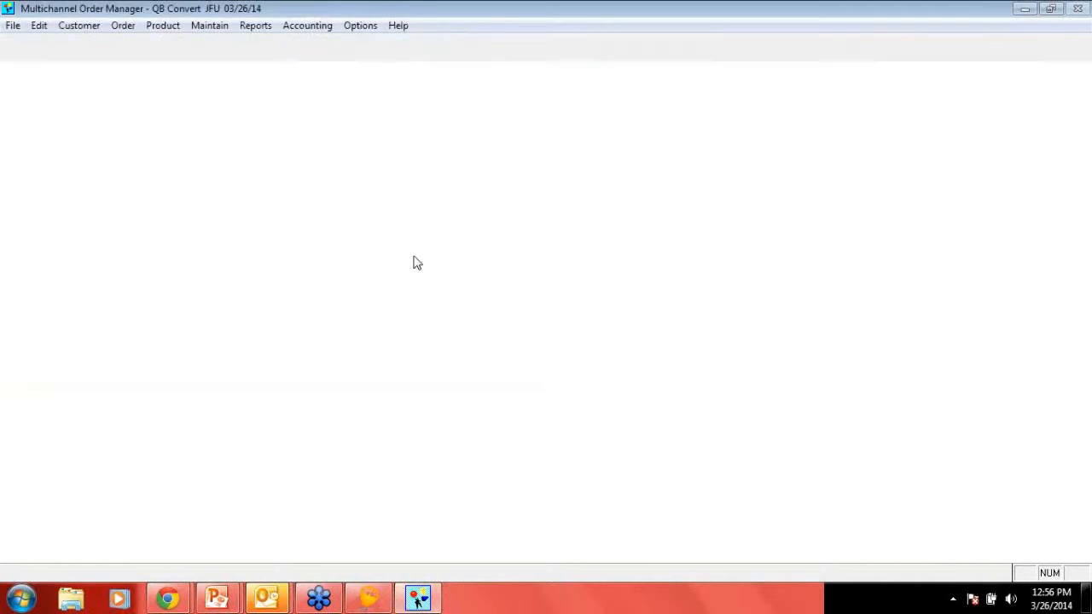
- Switch to BizSyncXL, open the Default store's configuration, and examine the product sync options of the Mail Order Manager 8 Standard provider
{"action": "left_click", "coordinate": [360, 26]}
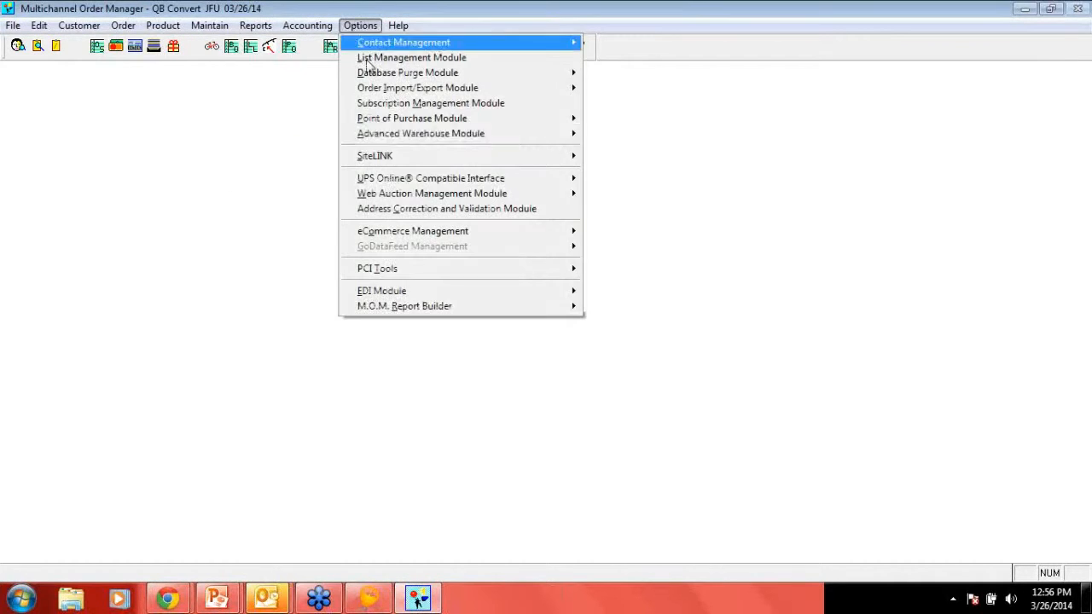
{"action": "left_click", "coordinate": [381, 602]}
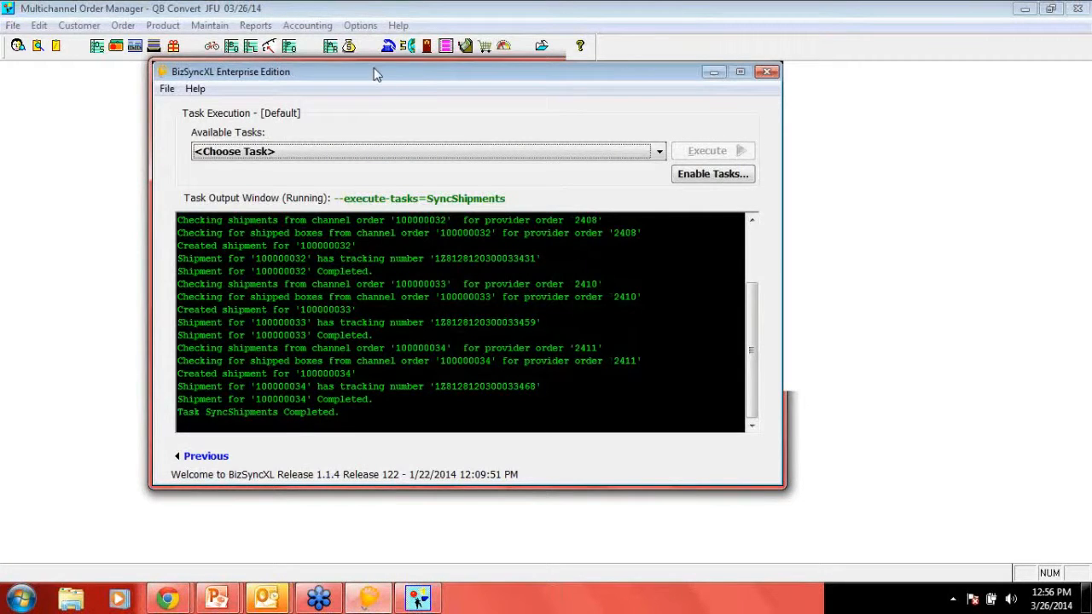
{"action": "left_click", "coordinate": [205, 456]}
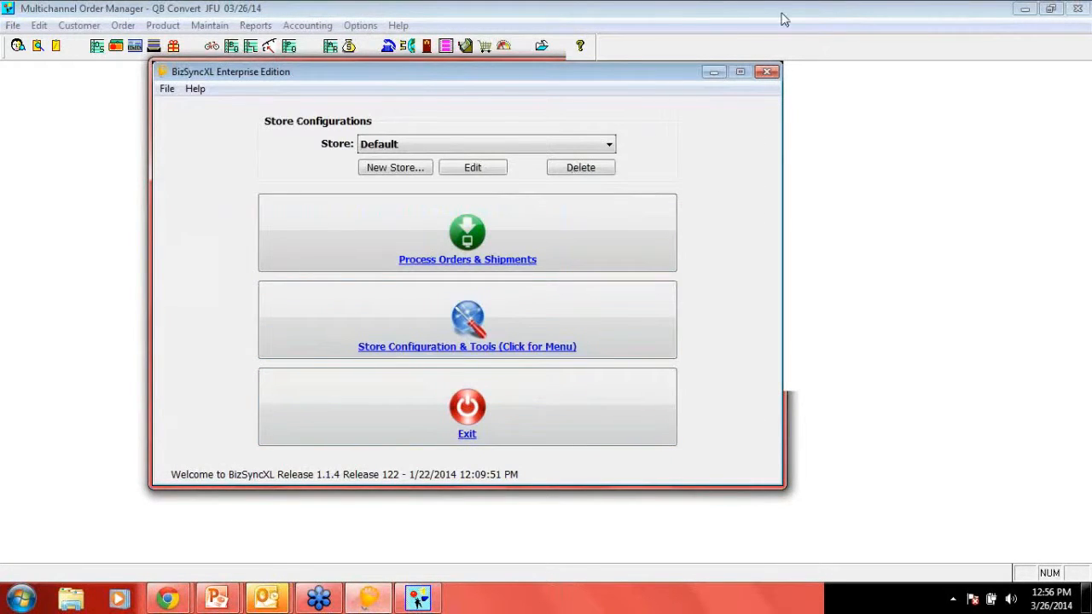
{"action": "left_click", "coordinate": [385, 315]}
{"action": "left_click", "coordinate": [352, 374]}
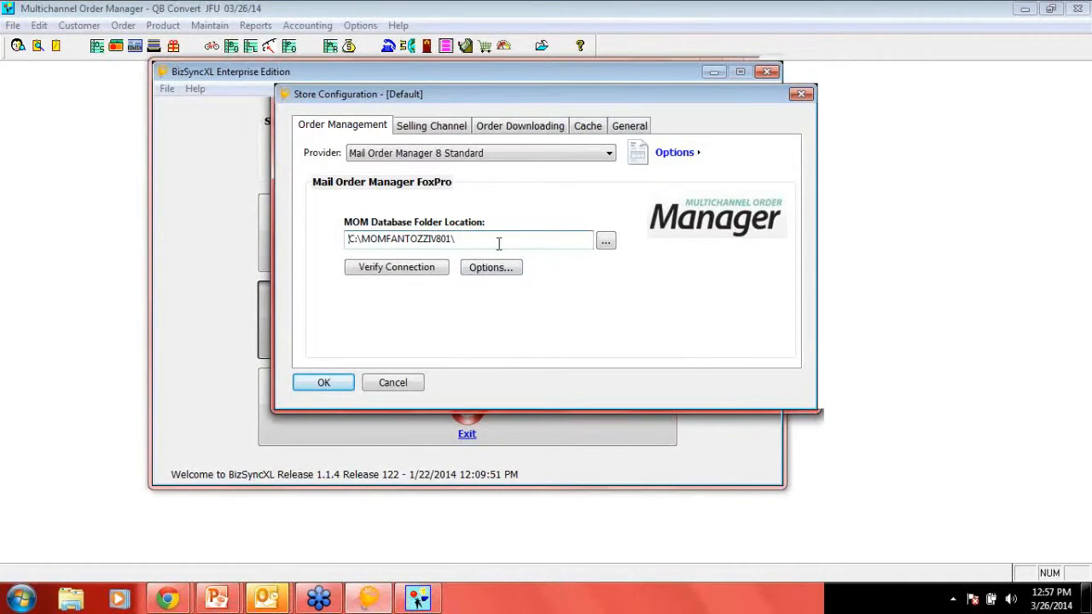
{"action": "left_click", "coordinate": [493, 268]}
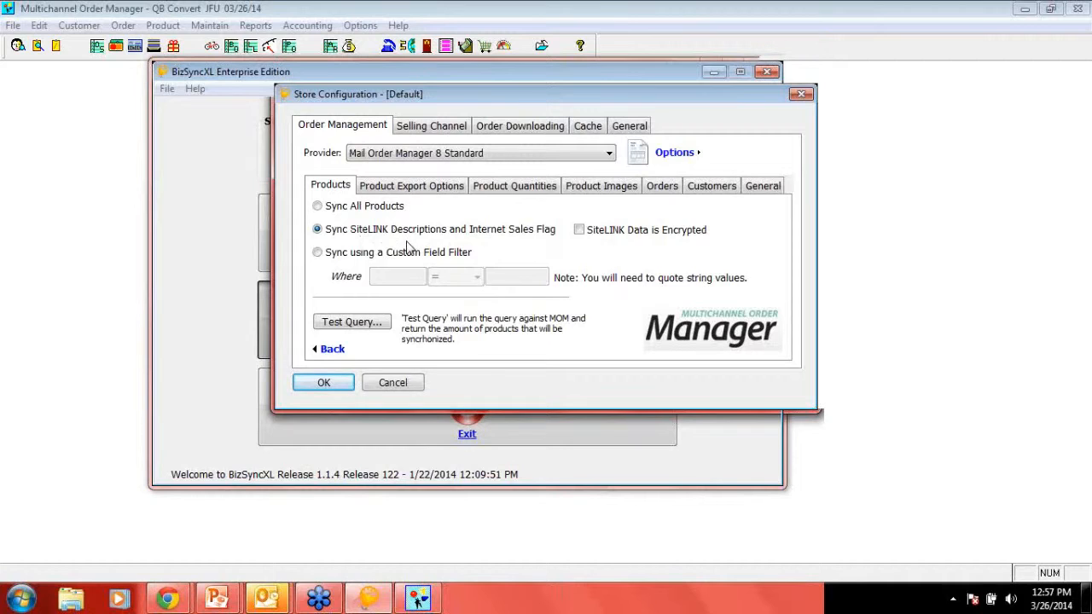
{"action": "mouse_move", "coordinate": [515, 235]}
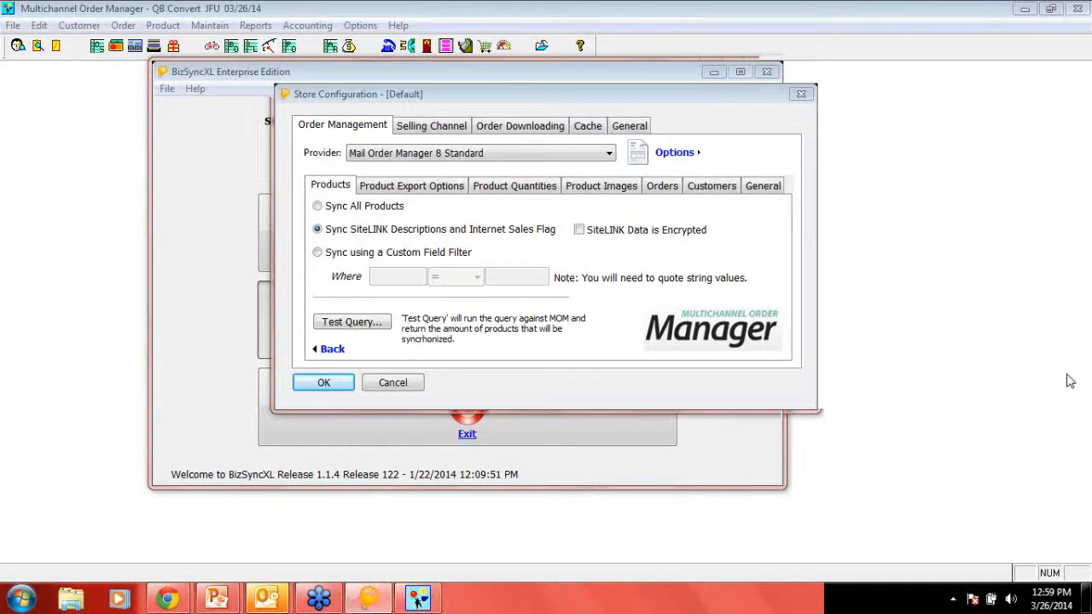
- Close the store configuration and BizSyncXL, and switch to the PowerPoint slide show with the closing Questions slide
{"action": "left_click_drag", "start_coordinate": [722, 101], "coordinate": [633, 101]}
{"action": "left_click", "coordinate": [737, 94]}
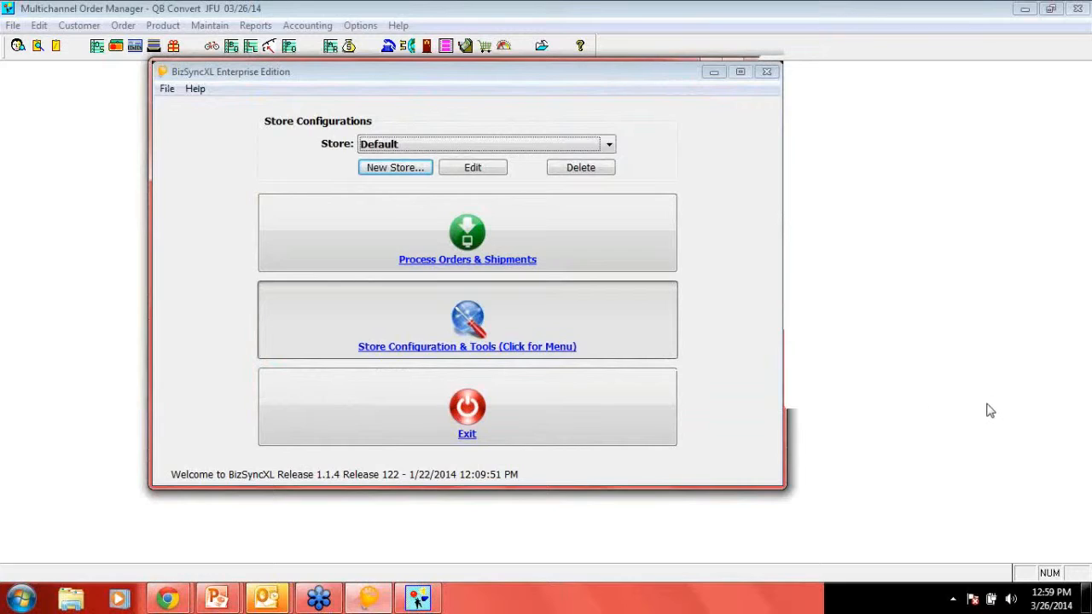
{"action": "left_click", "coordinate": [1063, 384]}
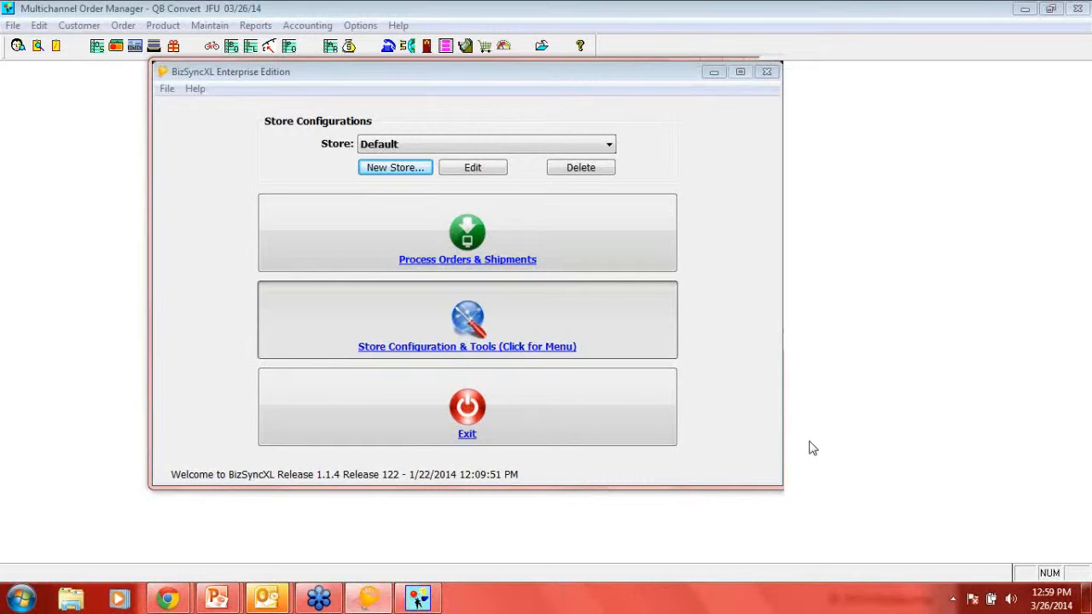
{"action": "left_click", "coordinate": [766, 72]}
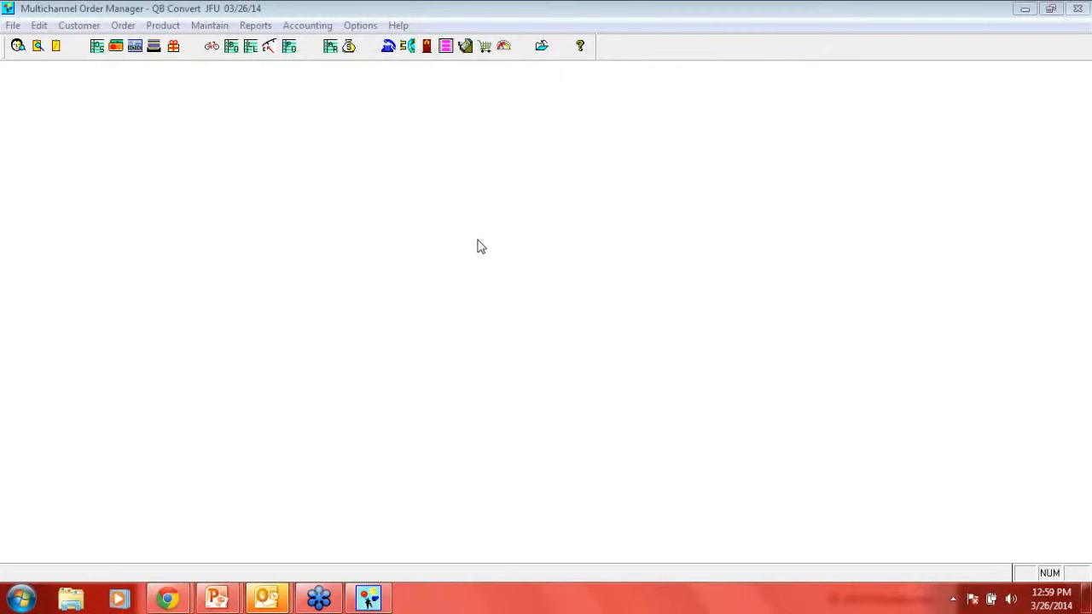
{"action": "mouse_move", "coordinate": [216, 596]}
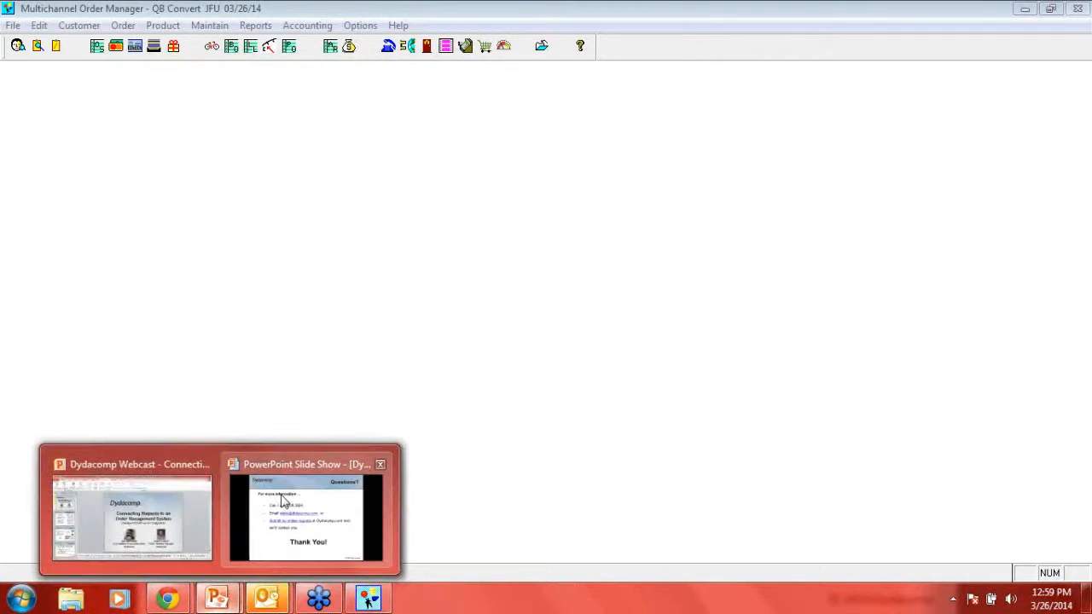
{"action": "left_click", "coordinate": [286, 506]}
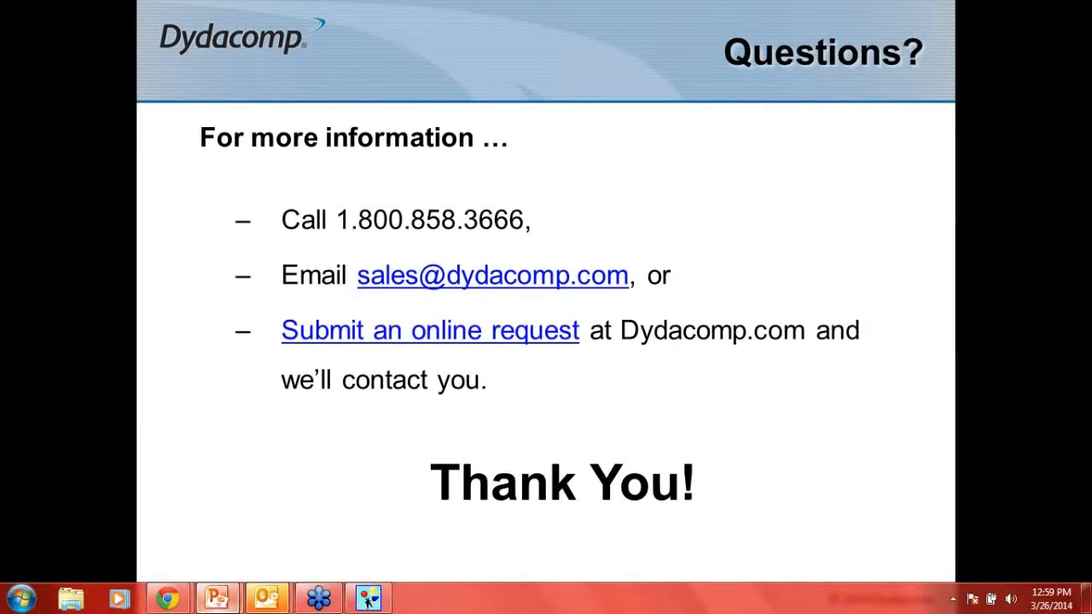